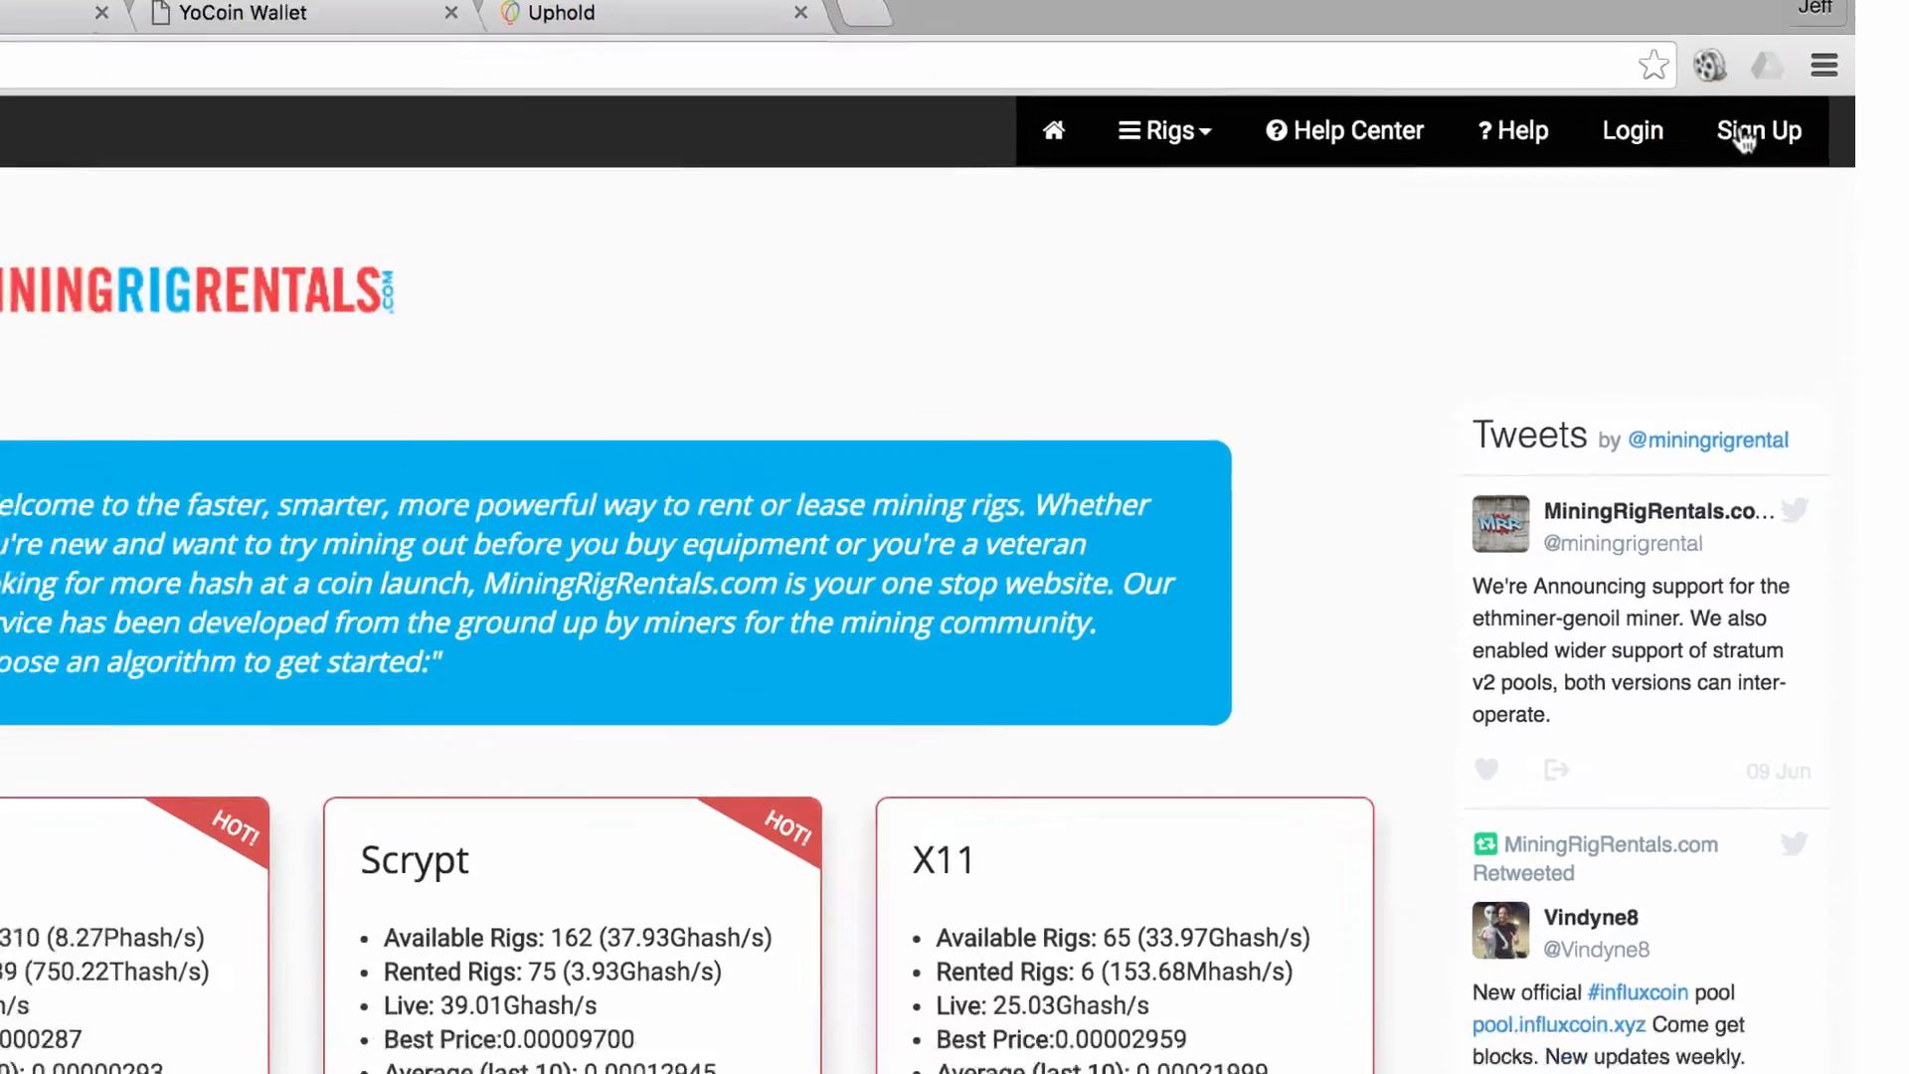
# Open the Sign Up registration page from the home page's top bar
pyautogui.click(1696, 174)
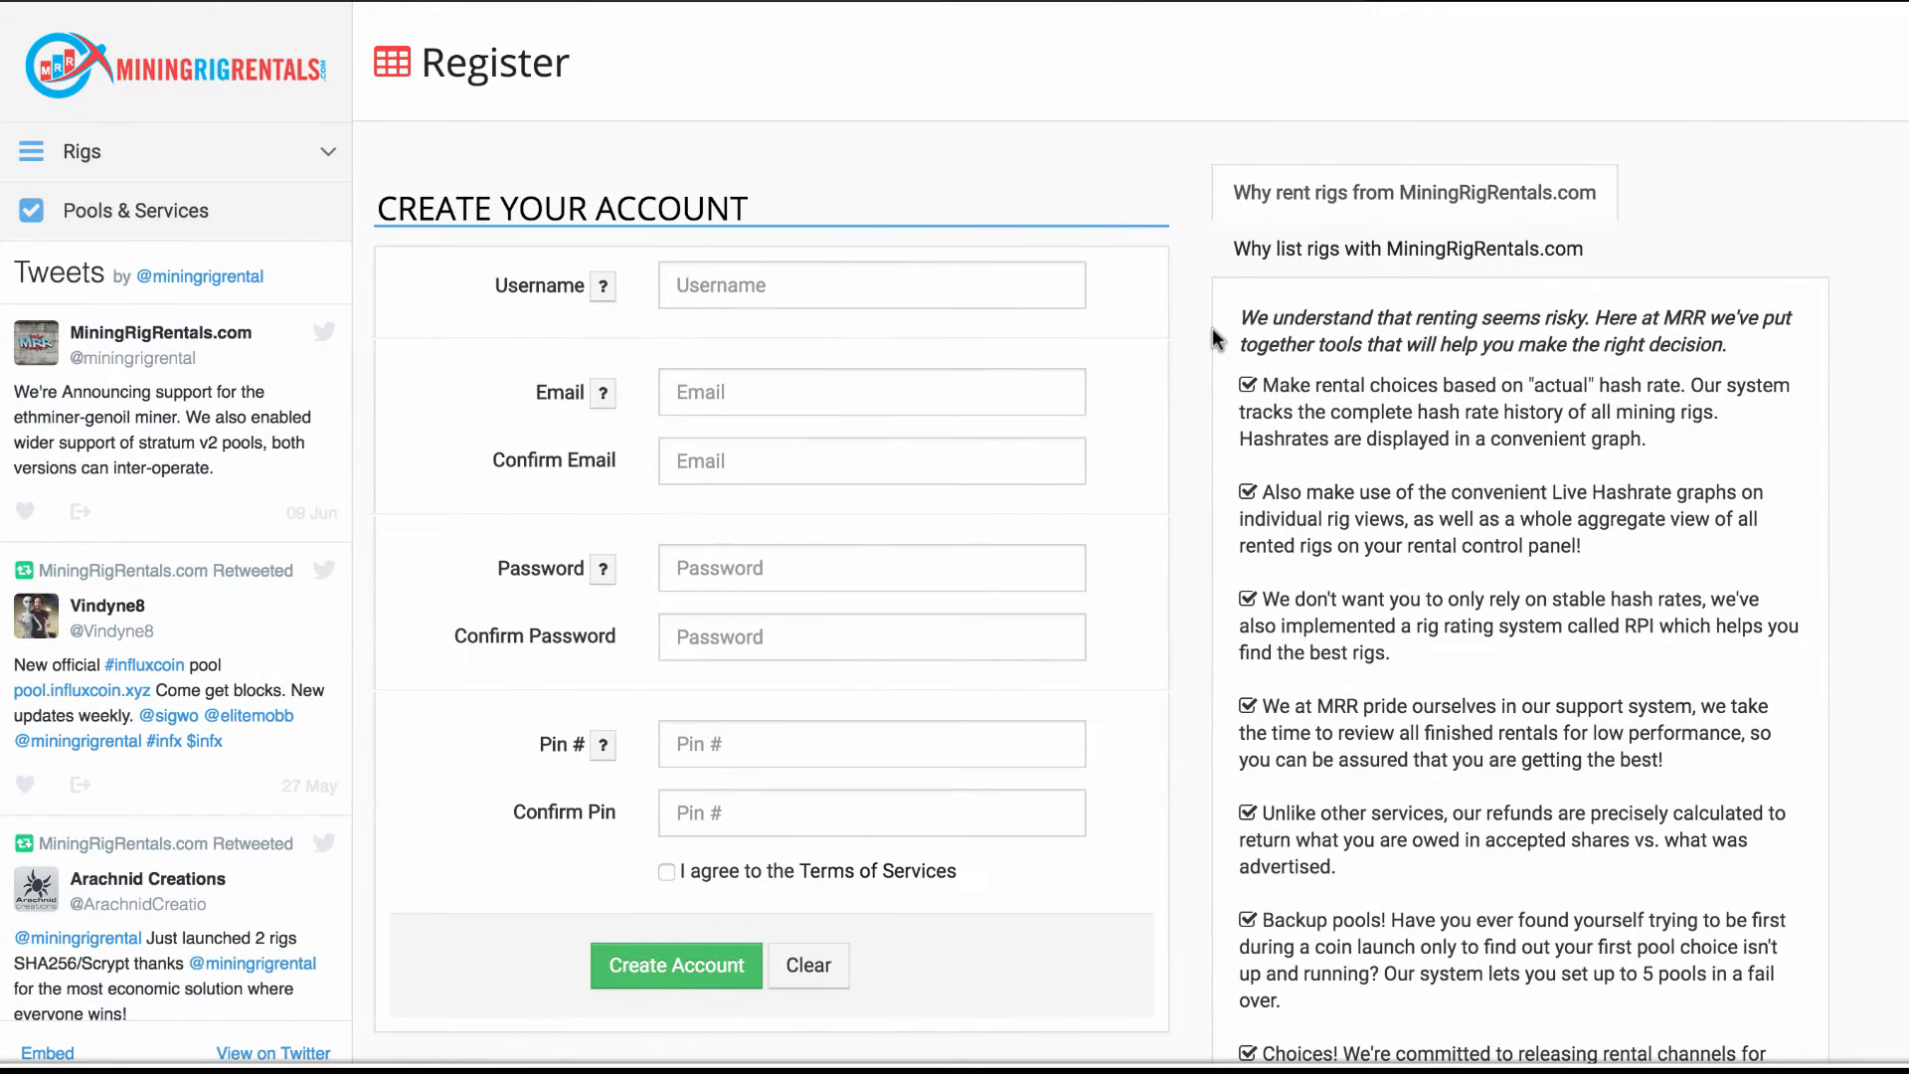
pyautogui.click(733, 290)
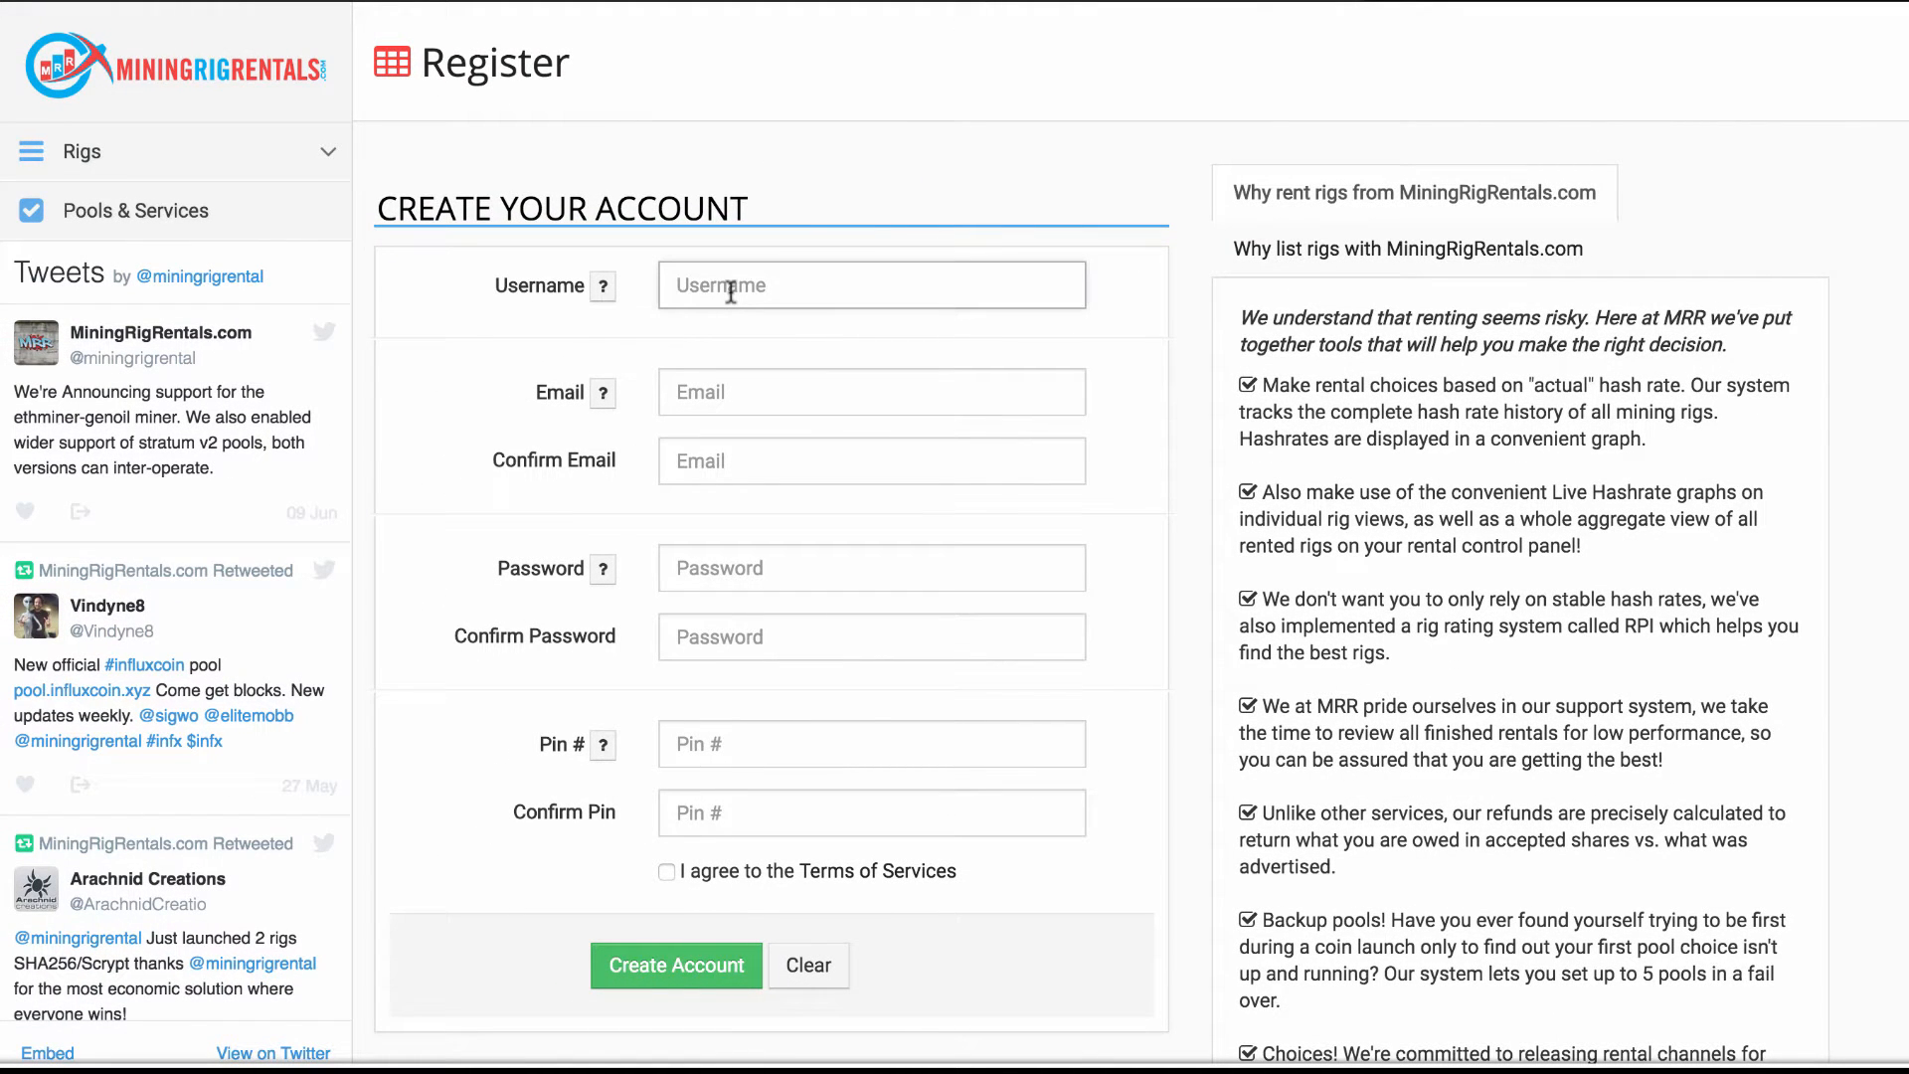
pyautogui.write('minerj')
pyautogui.click(700, 388)
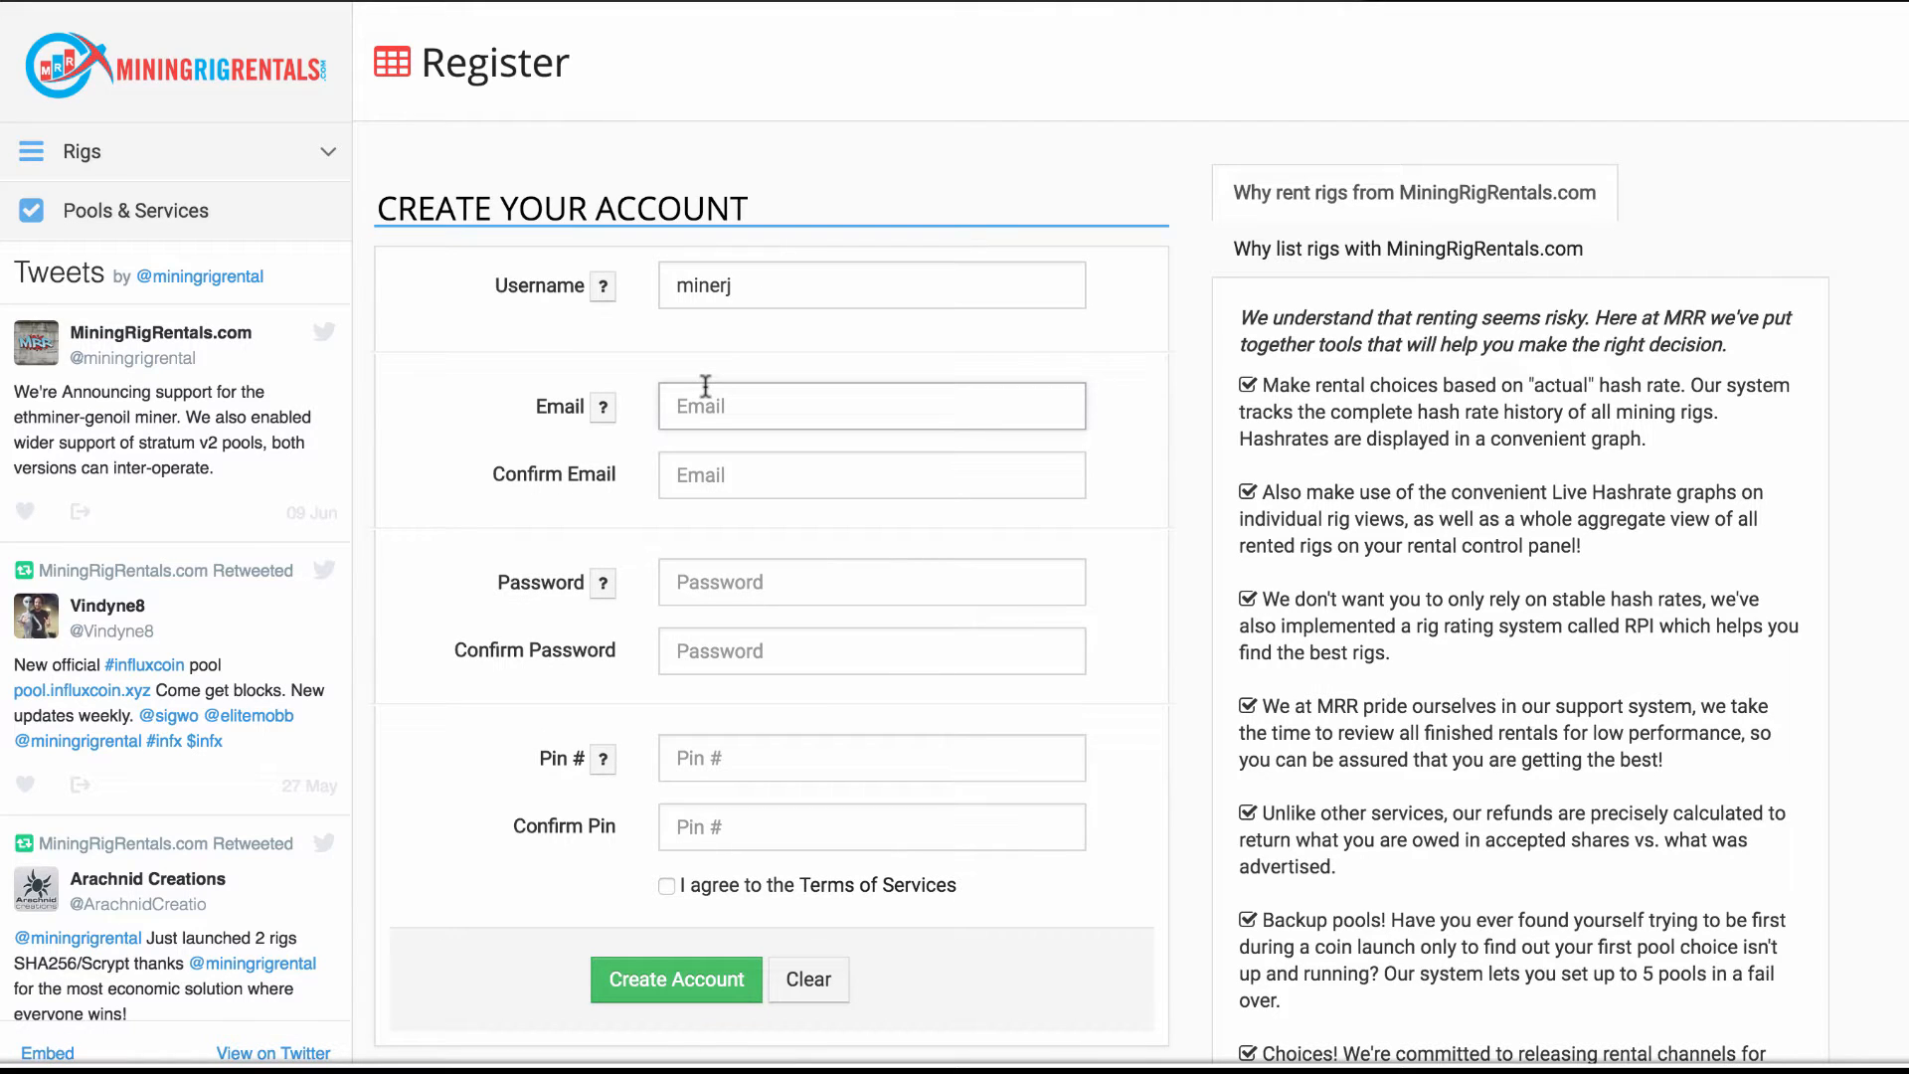
pyautogui.write('je')
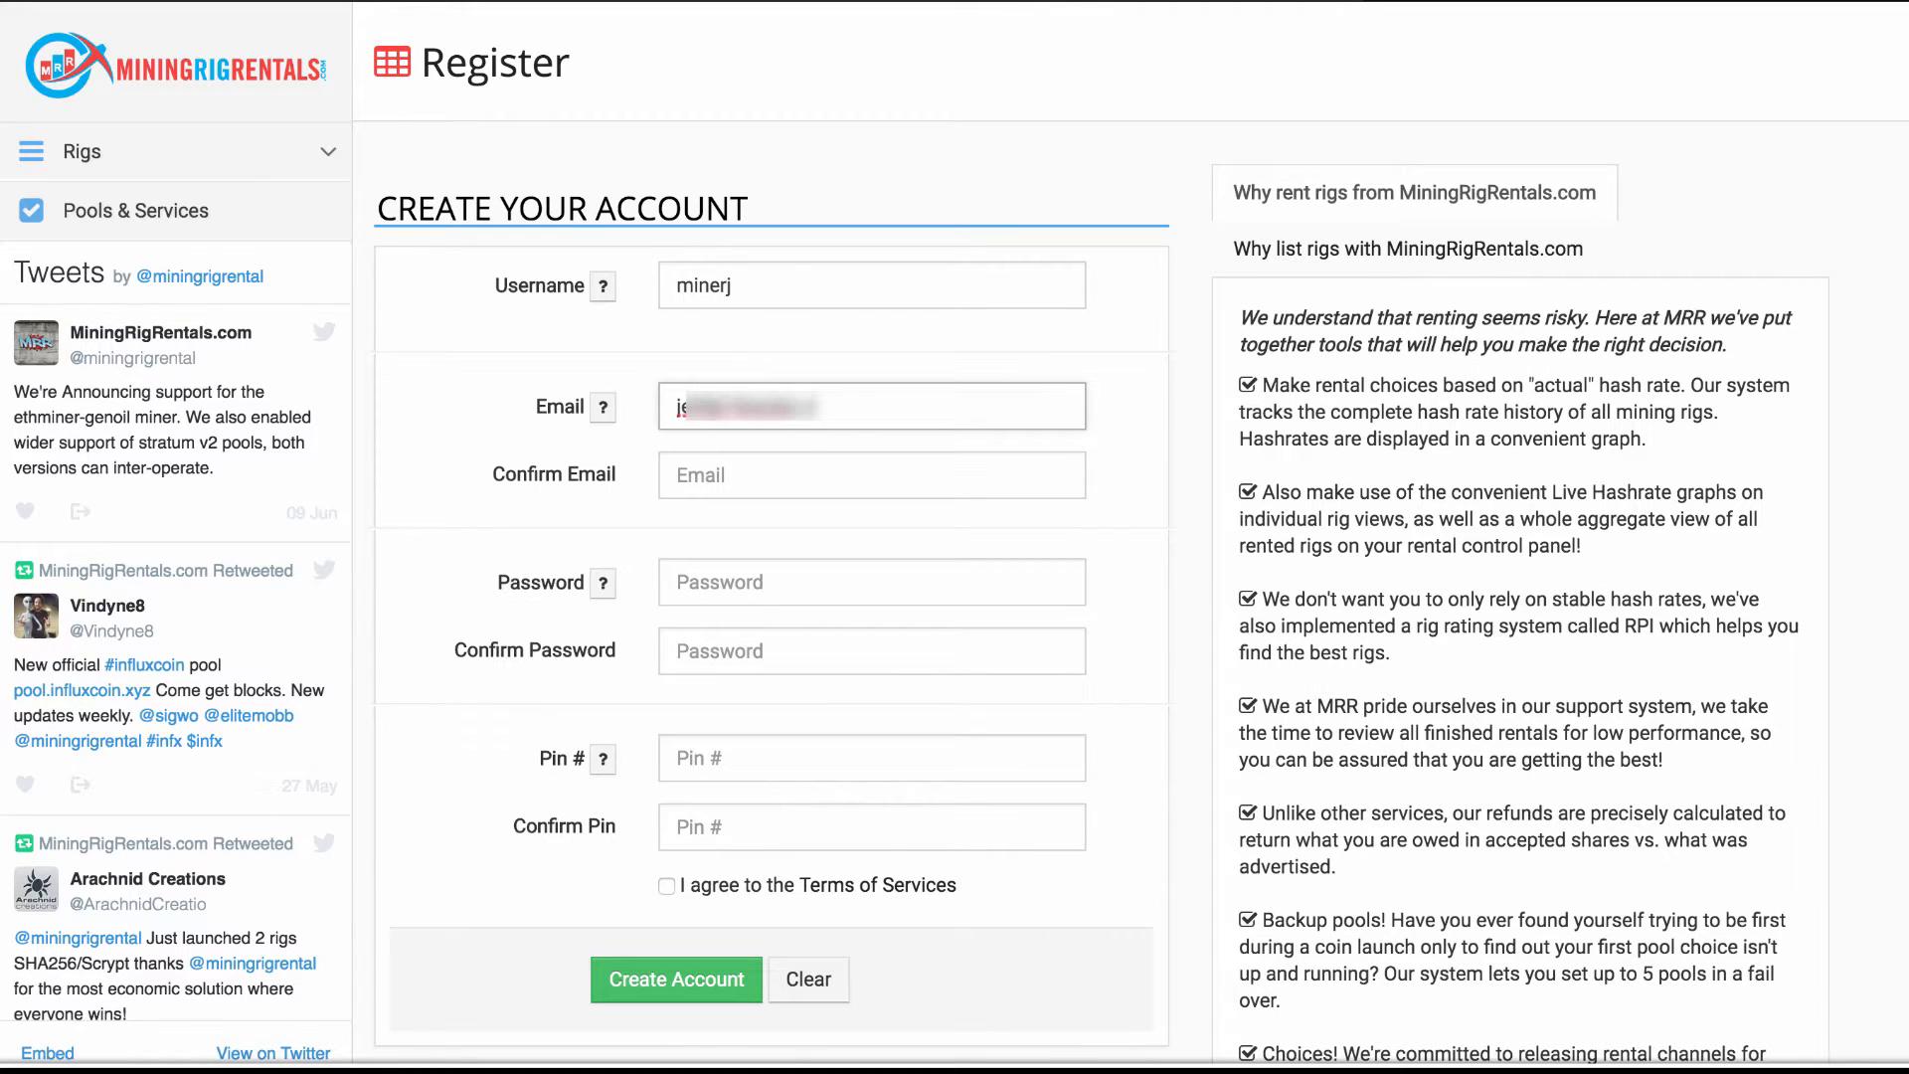
pyautogui.click(711, 473)
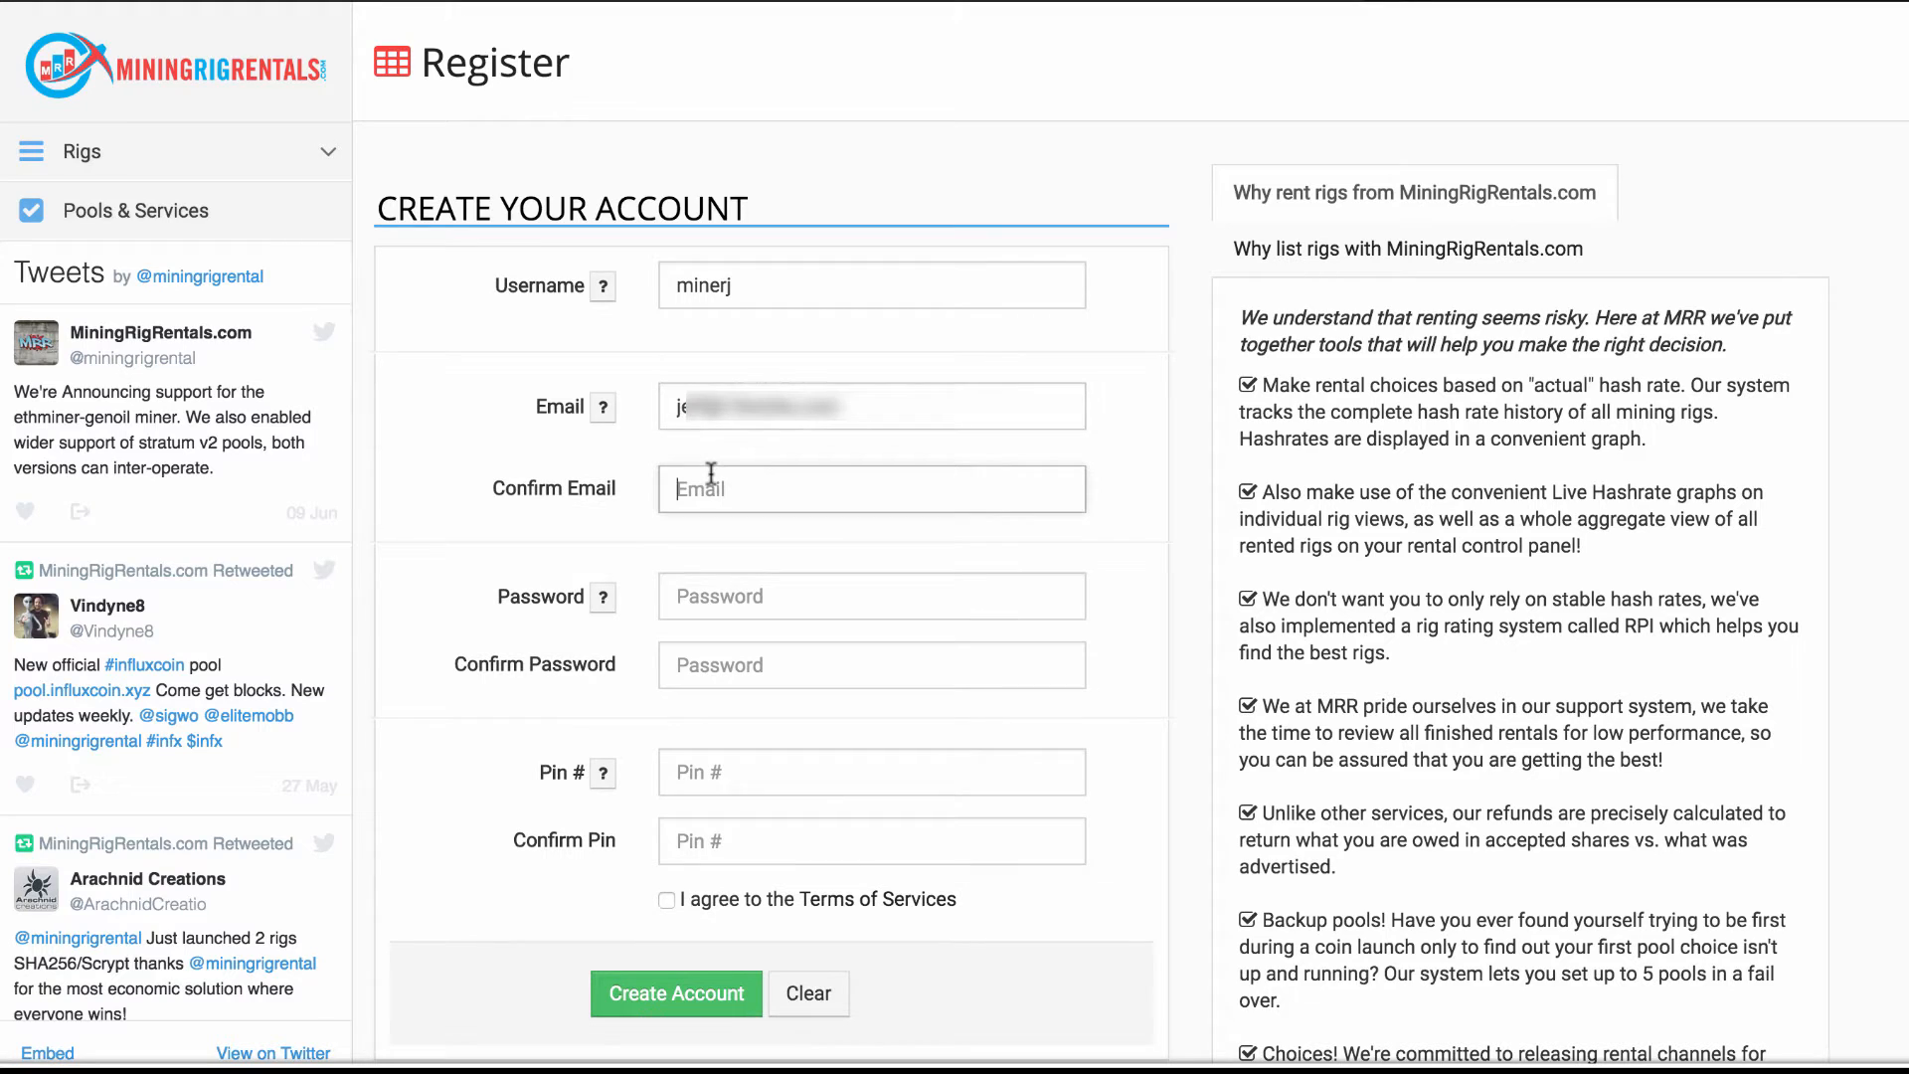
pyautogui.write('je')
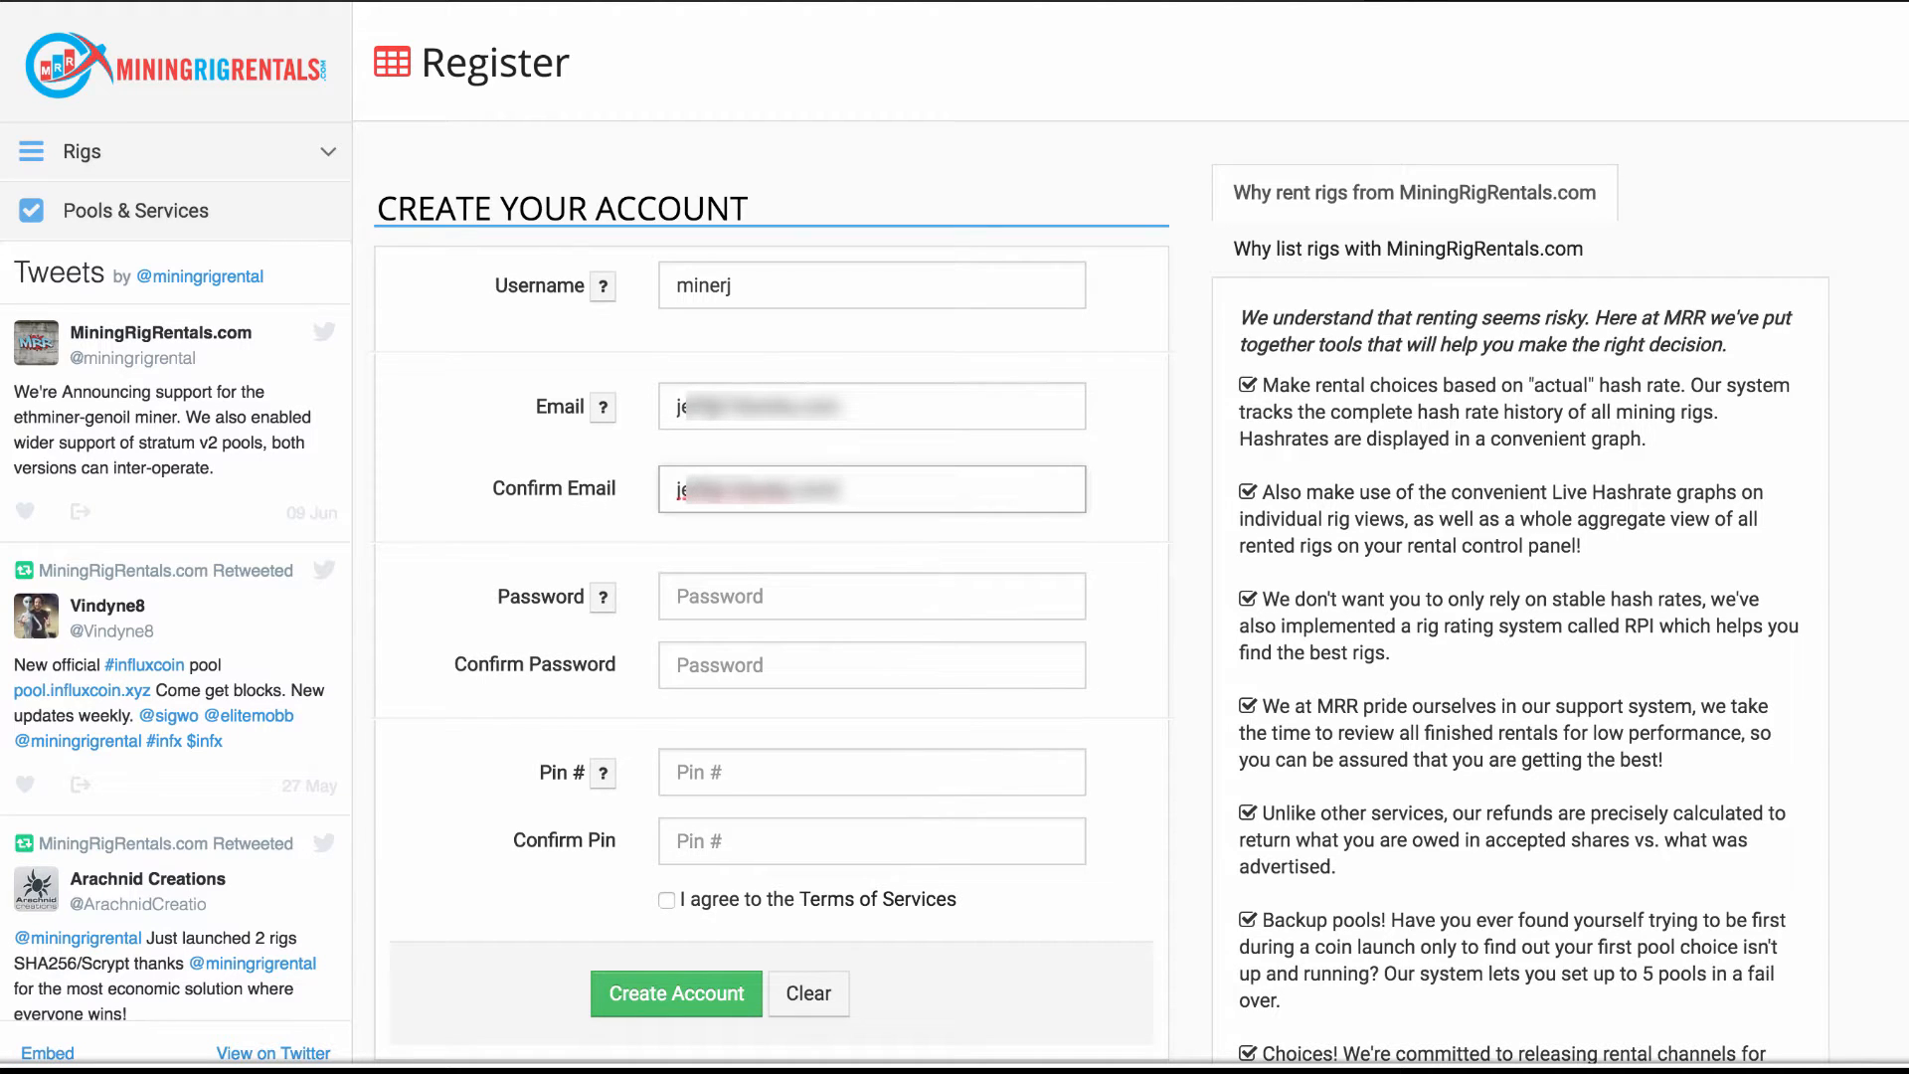
# Set the account password and a PIN, each entered twice to confirm
pyautogui.click(716, 600)
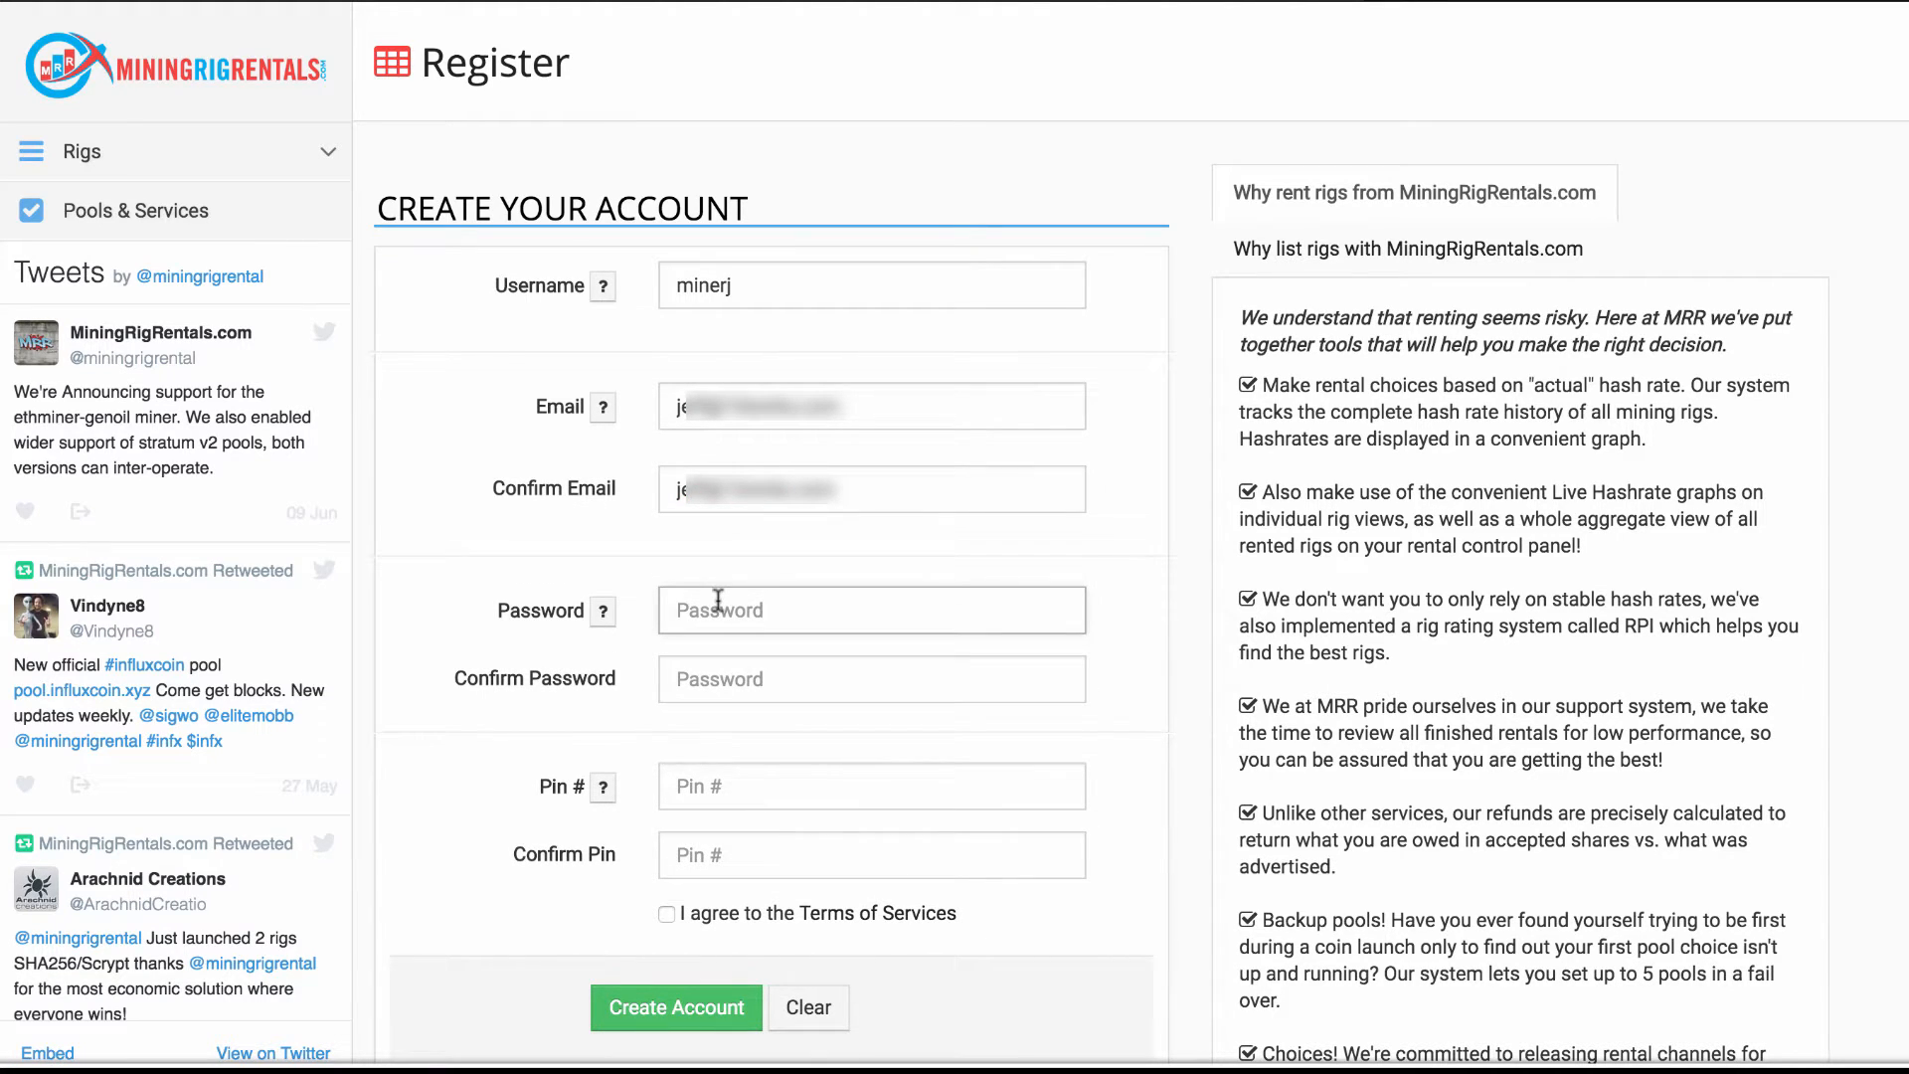
pyautogui.write('••••••••')
pyautogui.click(726, 680)
pyautogui.write('•••••')
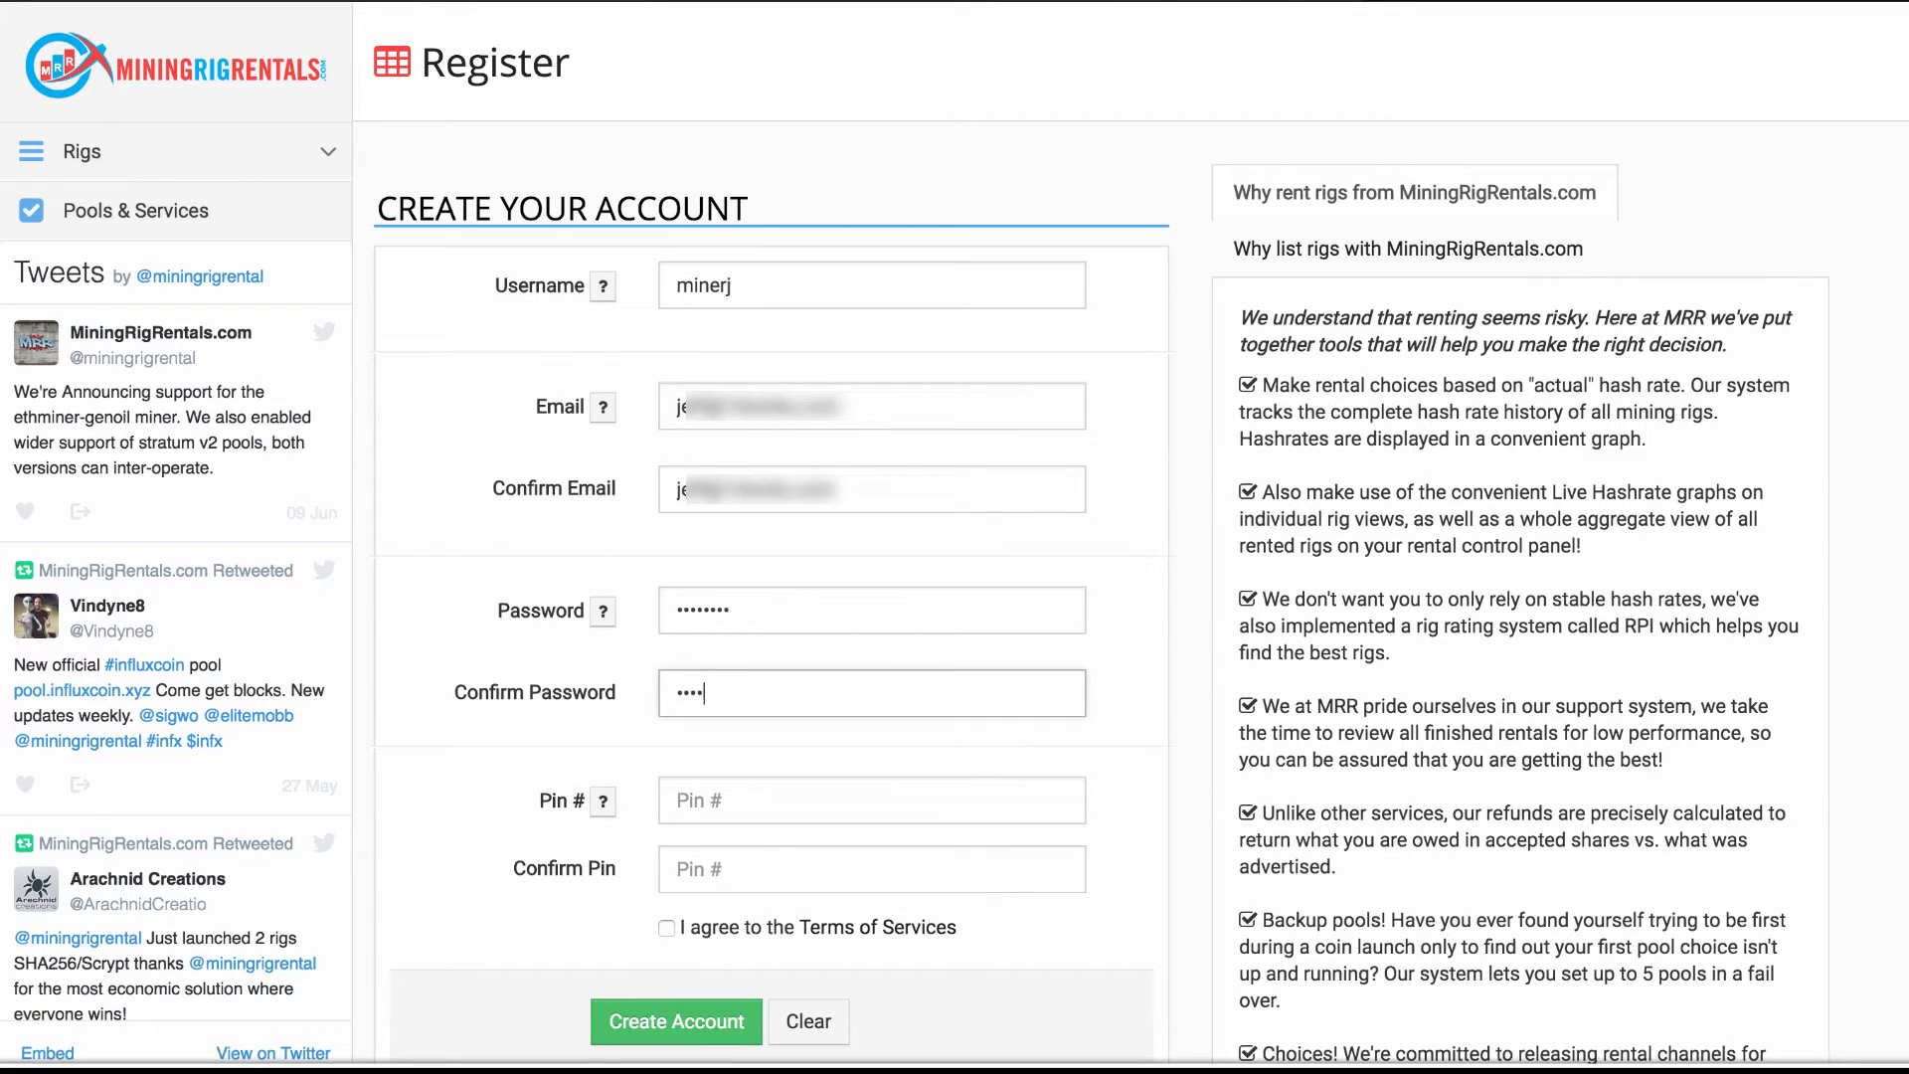
pyautogui.write('•••')
pyautogui.click(707, 808)
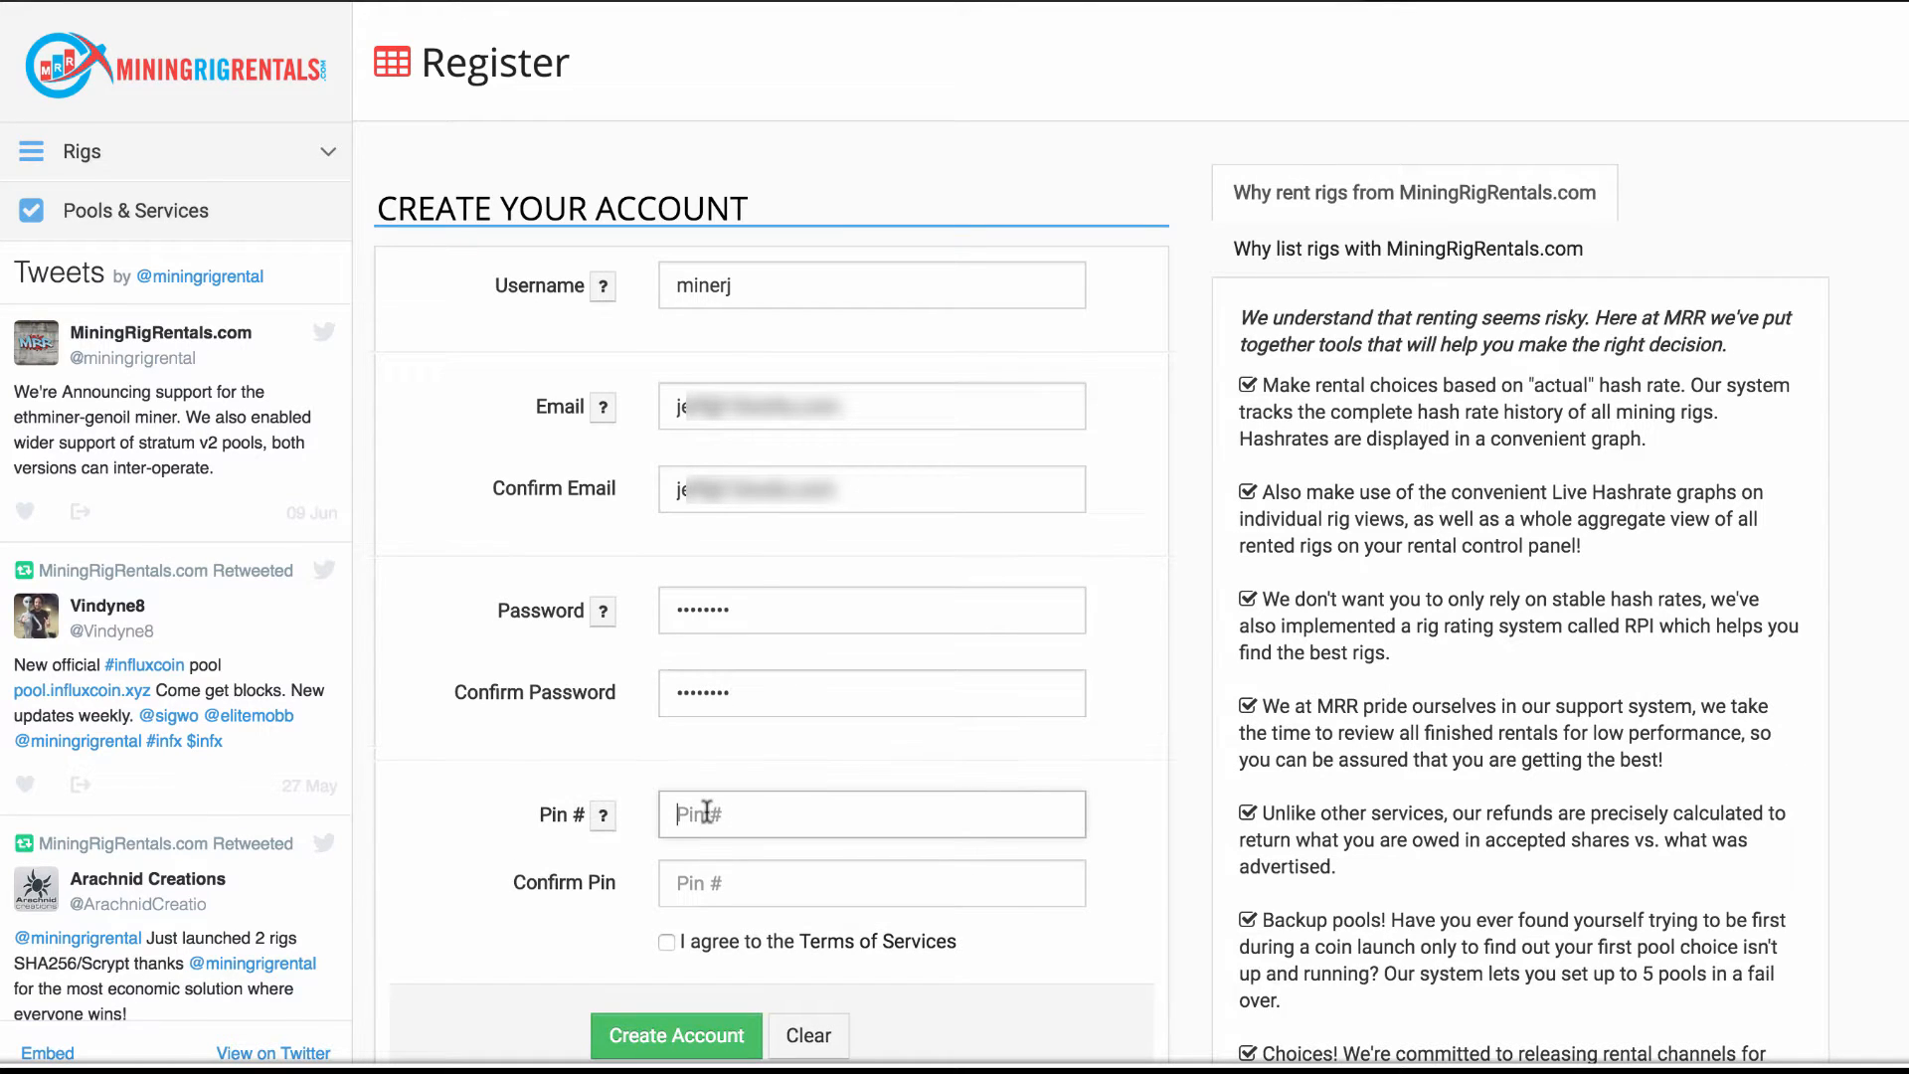
pyautogui.write('••••')
pyautogui.click(710, 879)
pyautogui.write('•••')
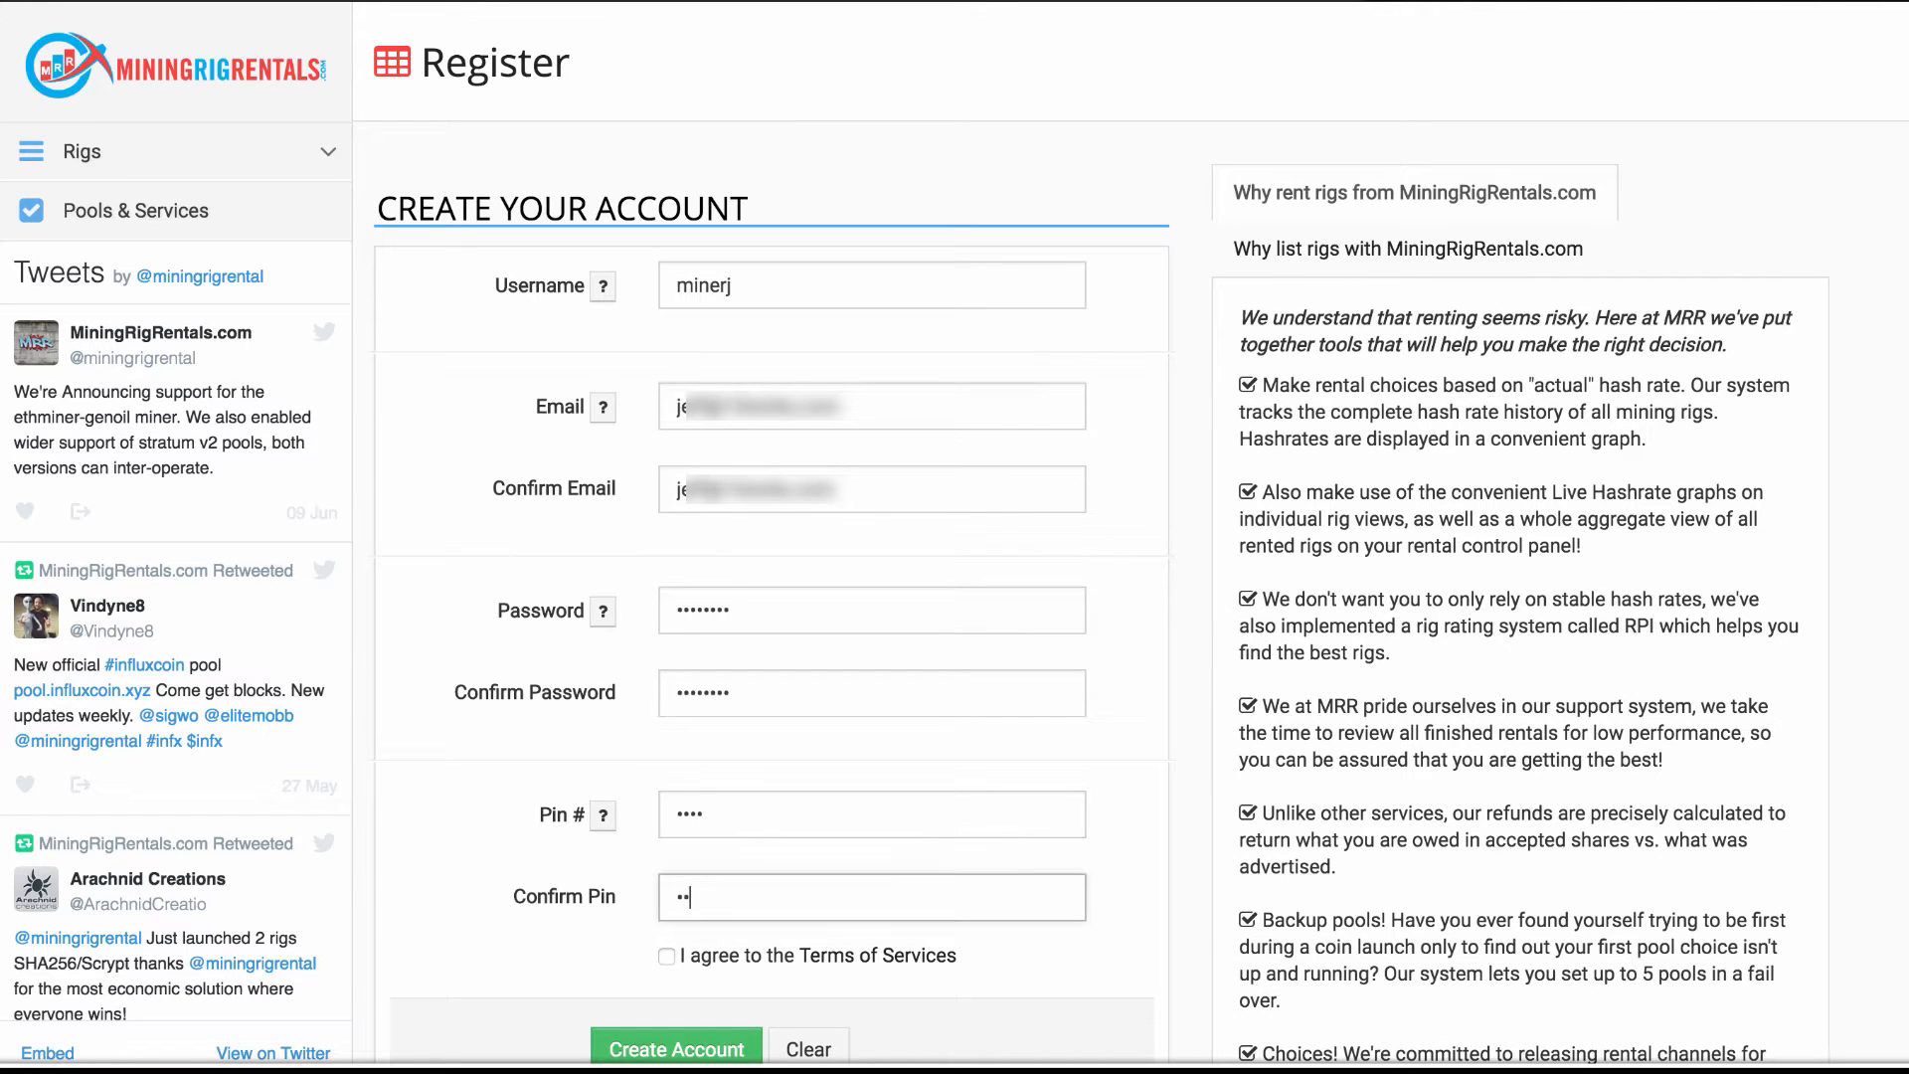
pyautogui.write('•')
# Accept the Terms of Service and create the account
pyautogui.scroll(-1, 668, 962)
pyautogui.click(666, 906)
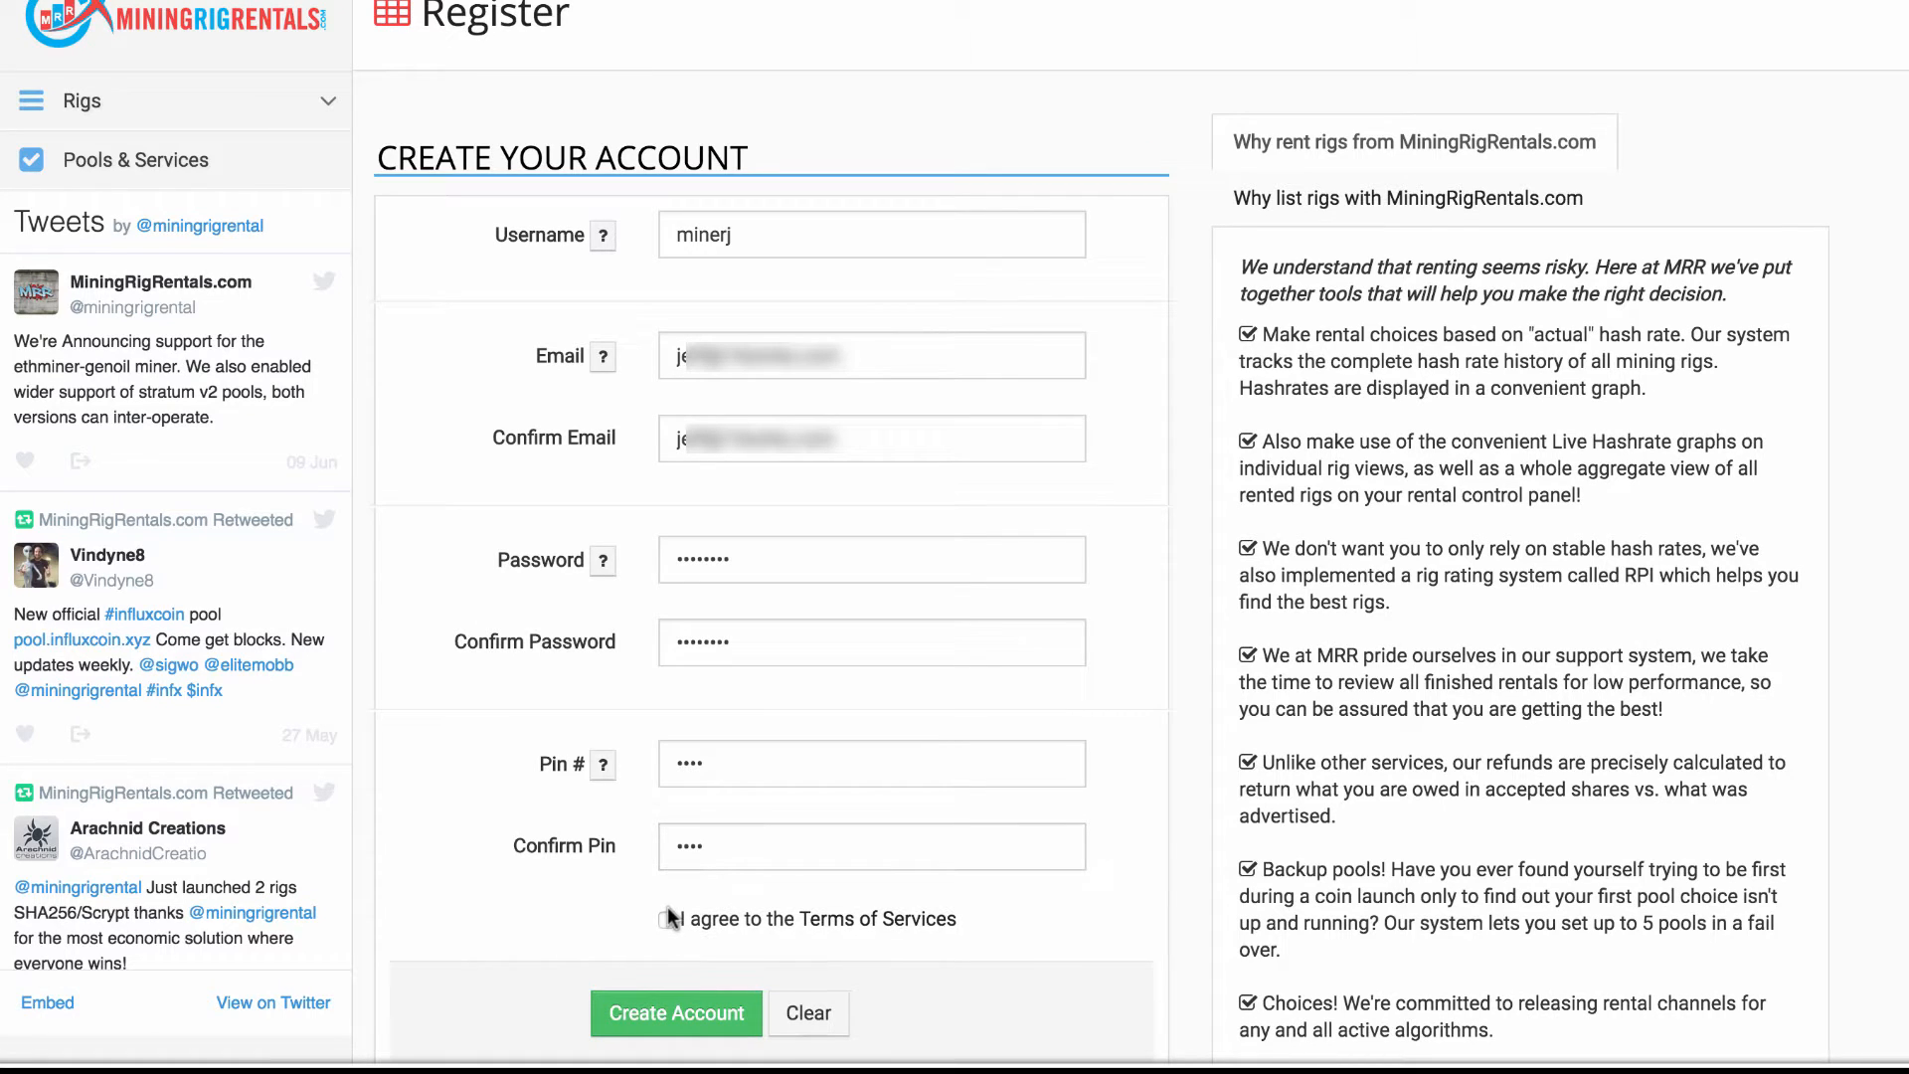
pyautogui.click(667, 921)
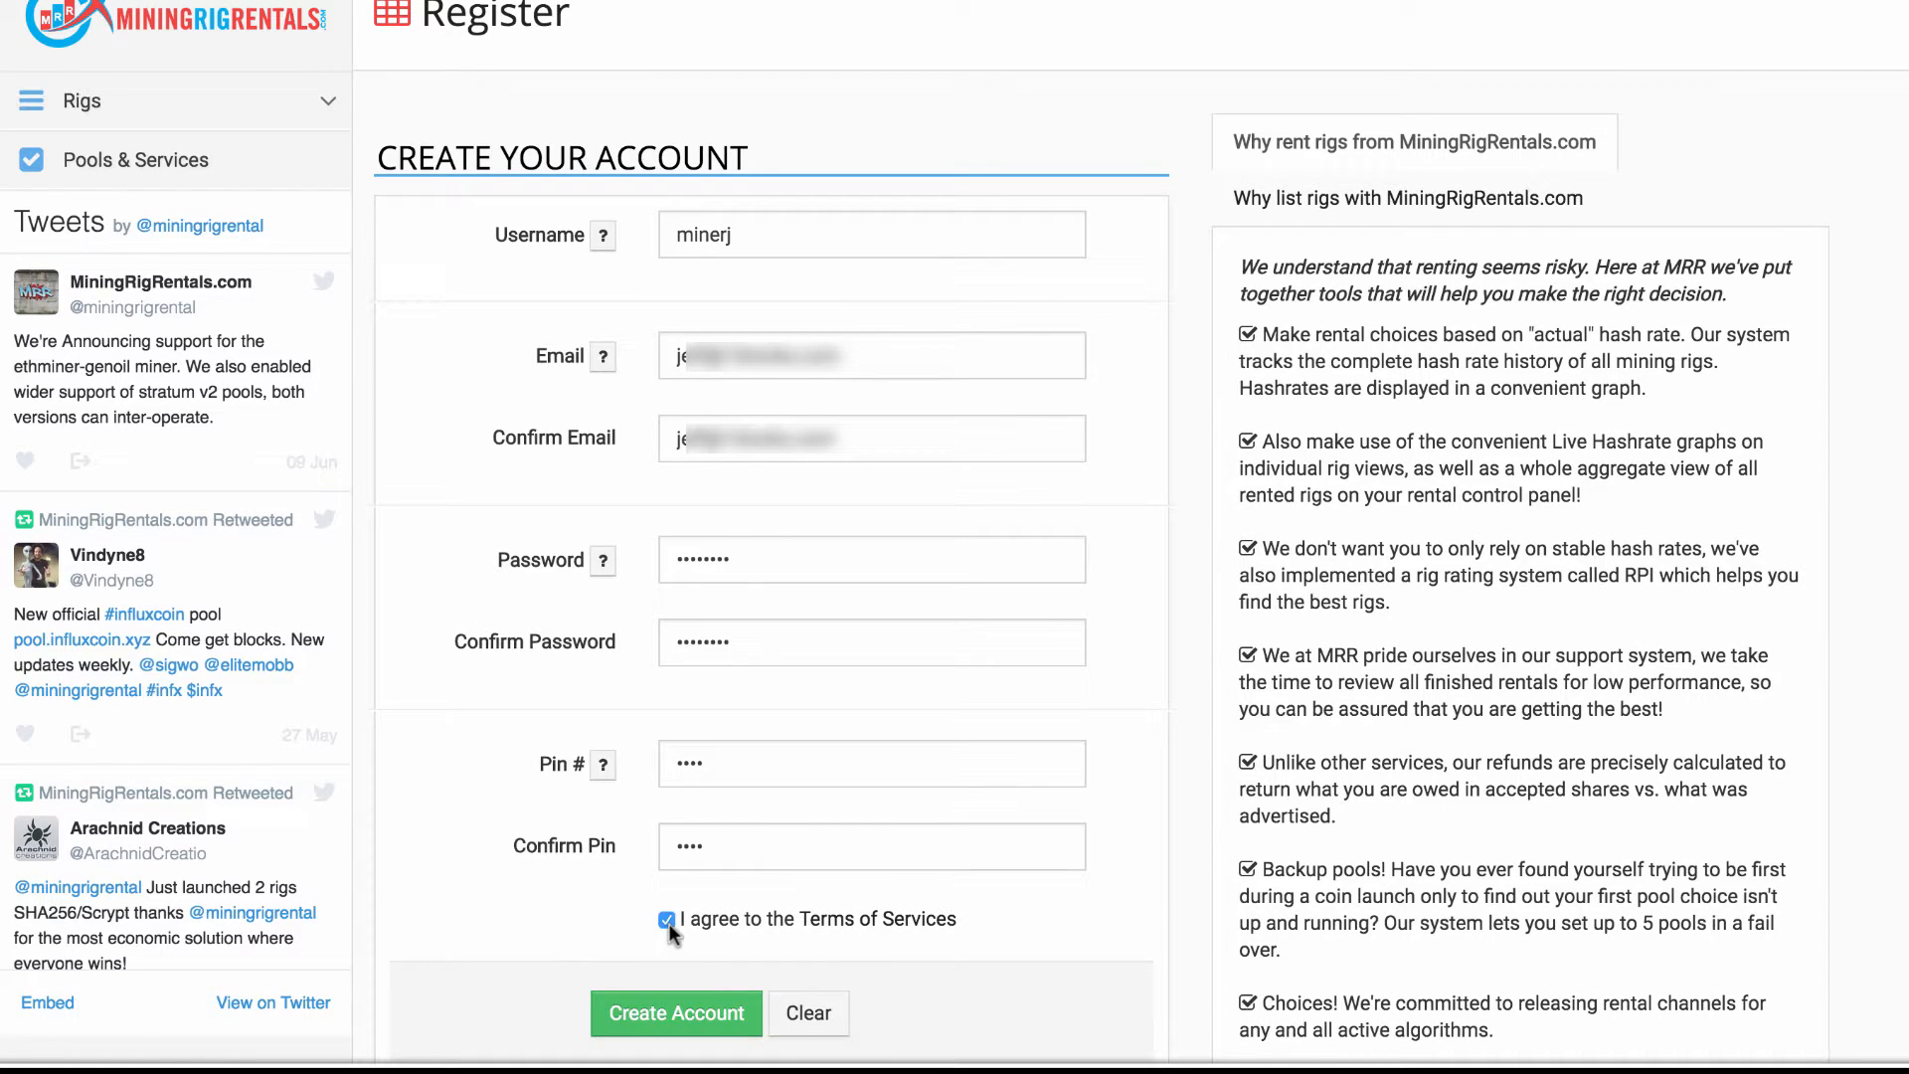
pyautogui.click(668, 1018)
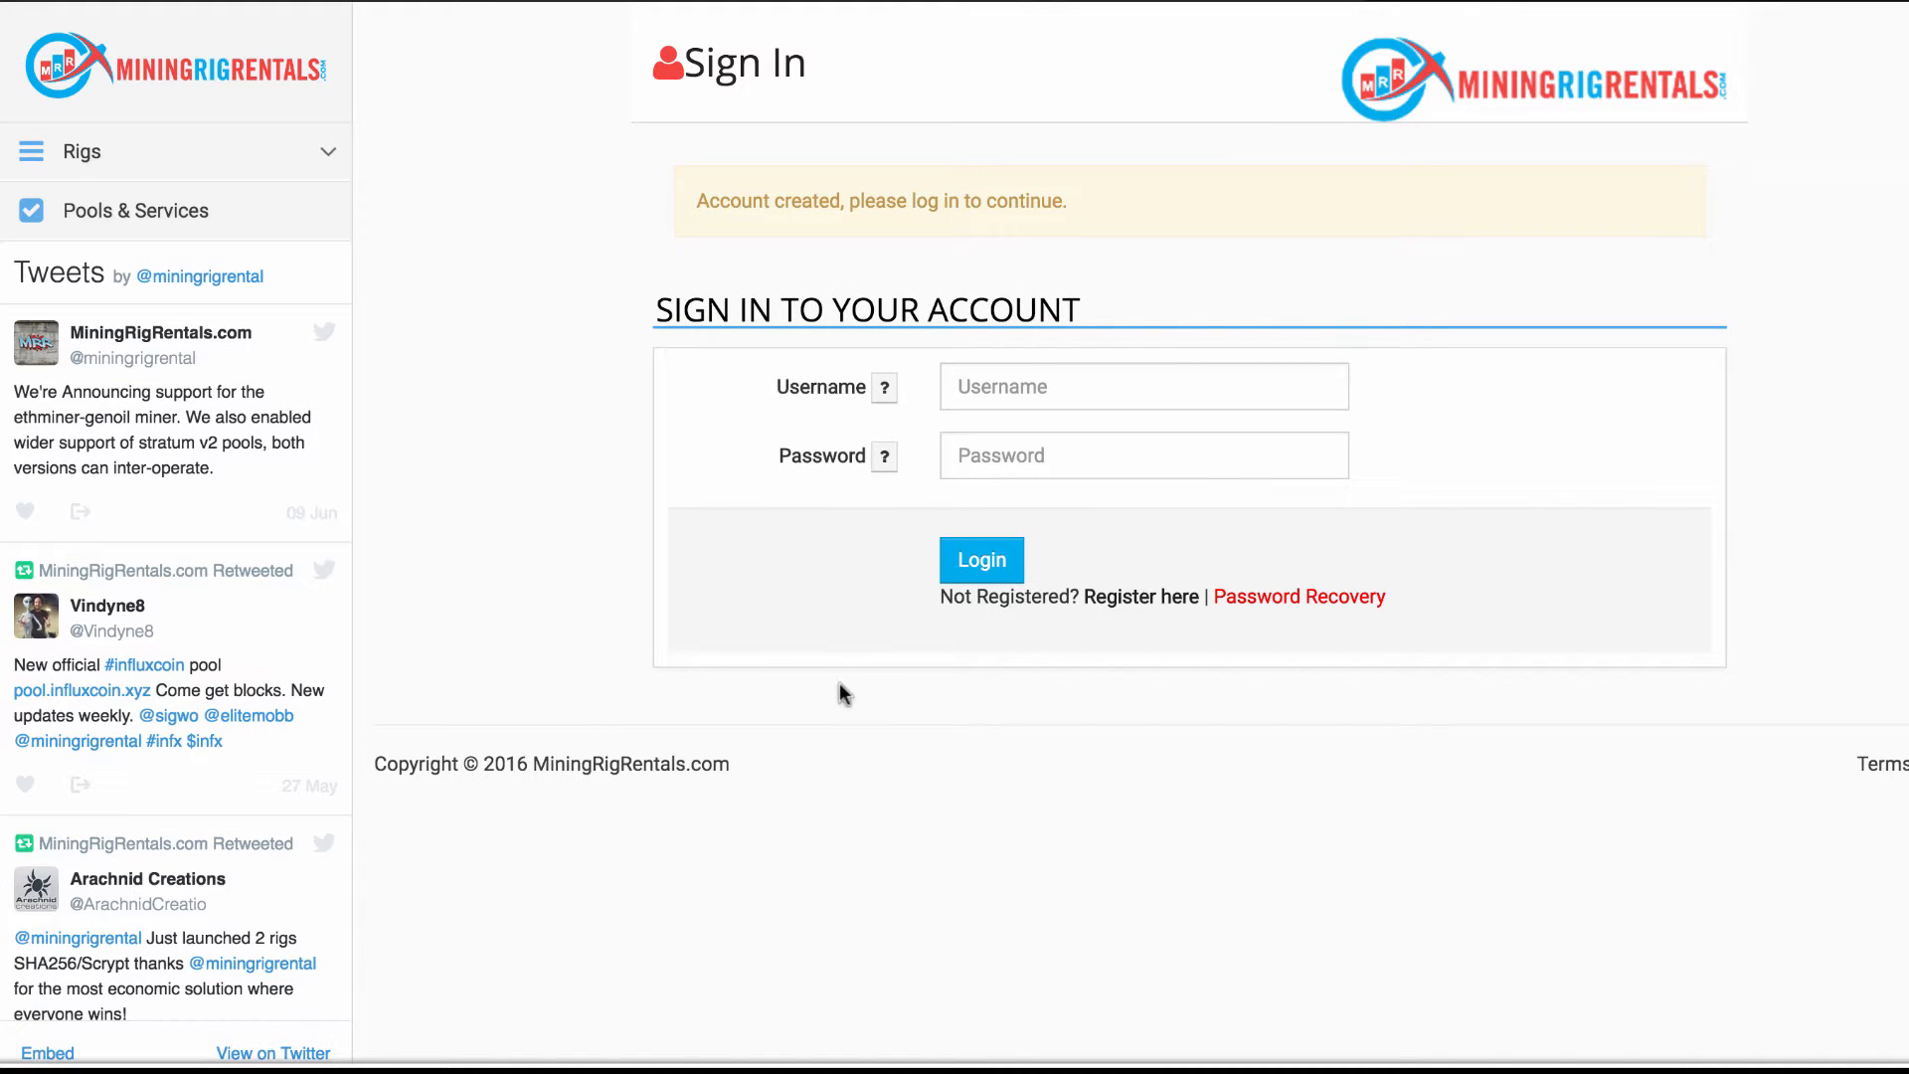
pyautogui.click(997, 387)
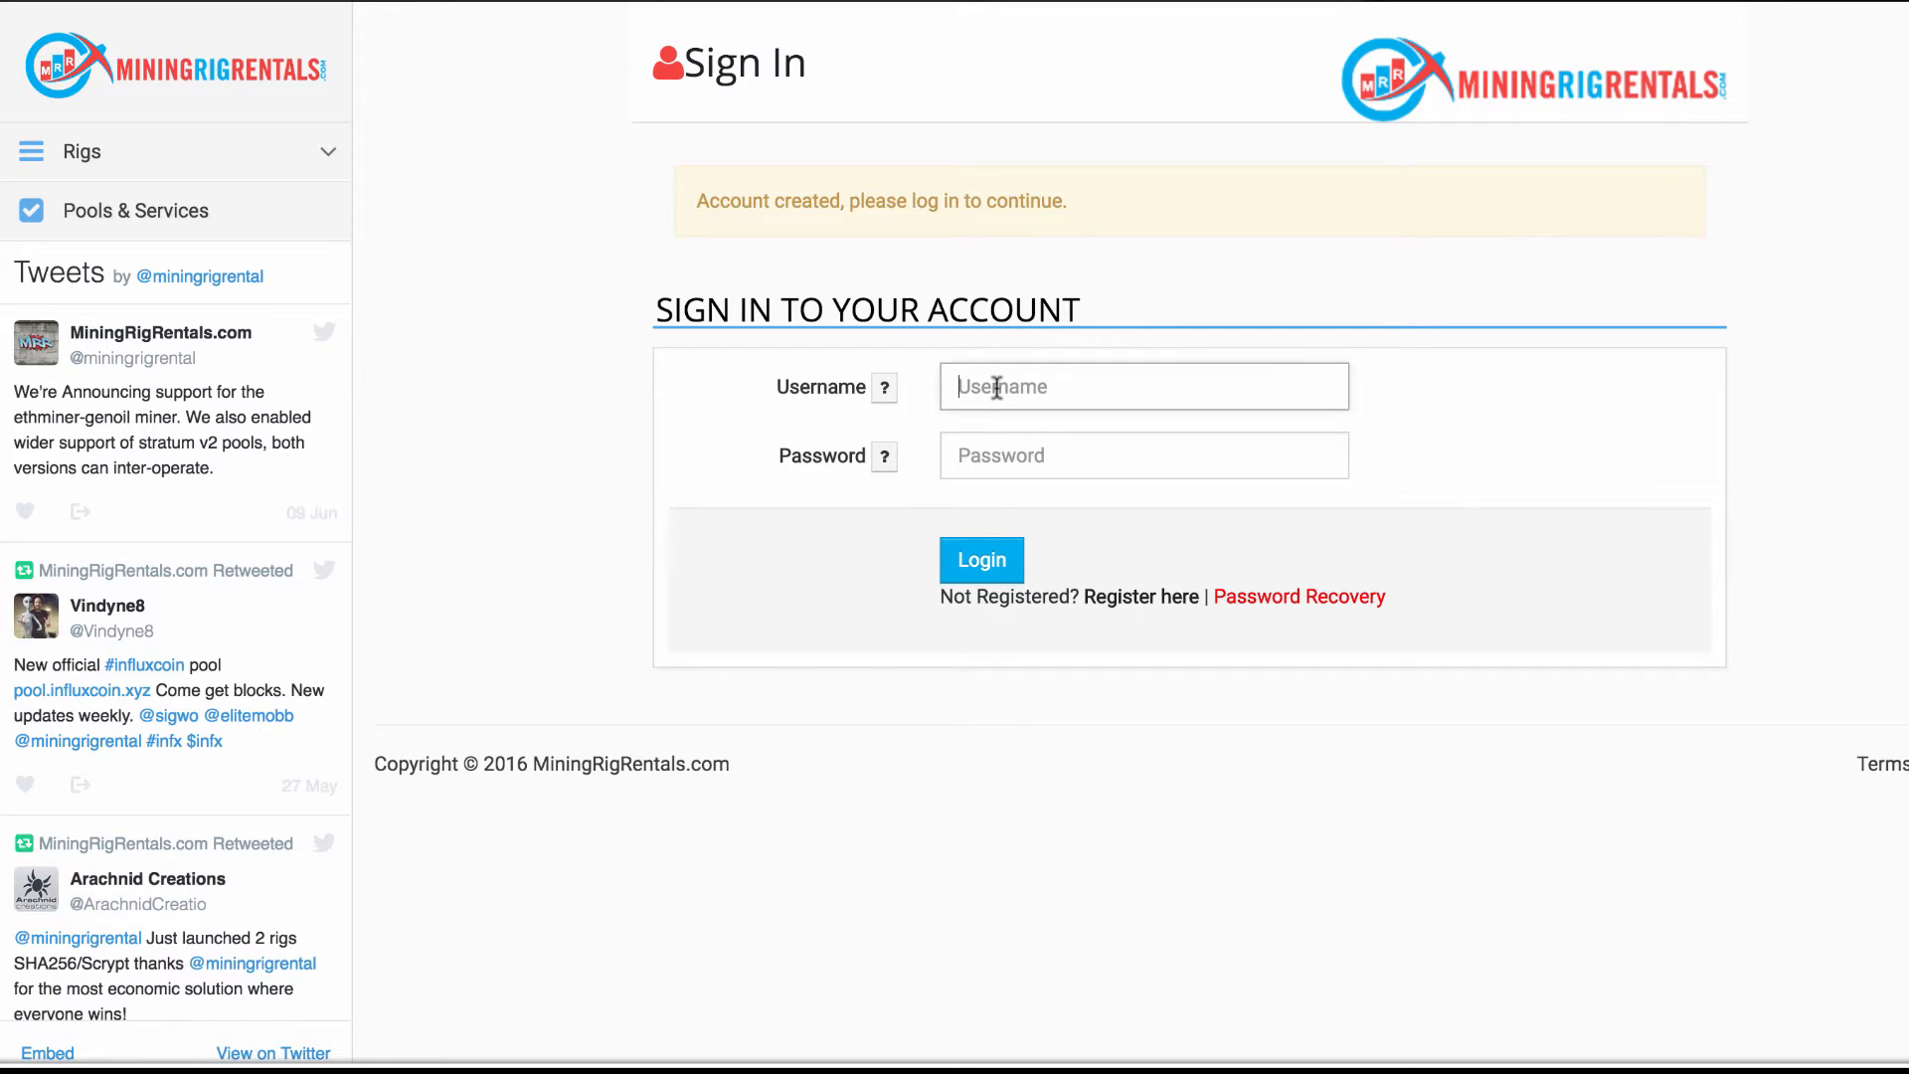
pyautogui.write('minerj')
pyautogui.click(1016, 440)
pyautogui.write('********')
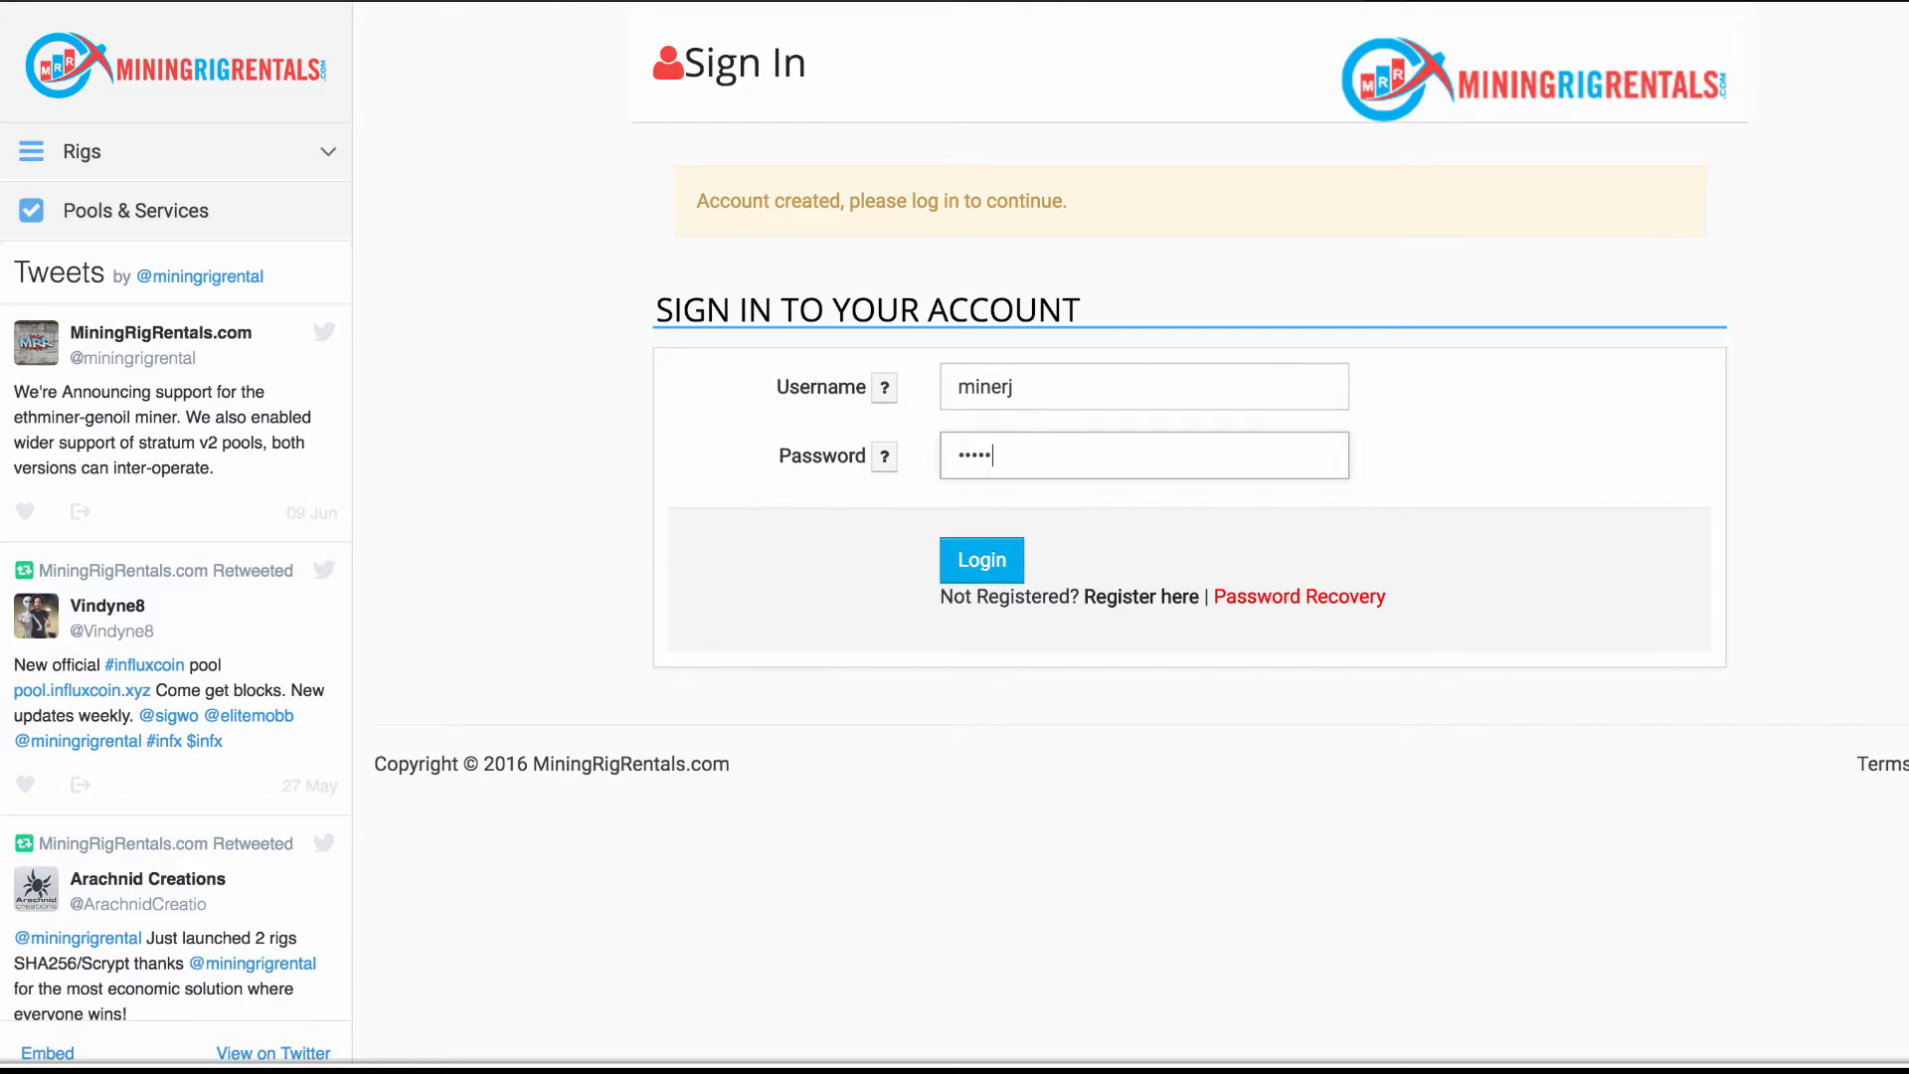
pyautogui.click(979, 576)
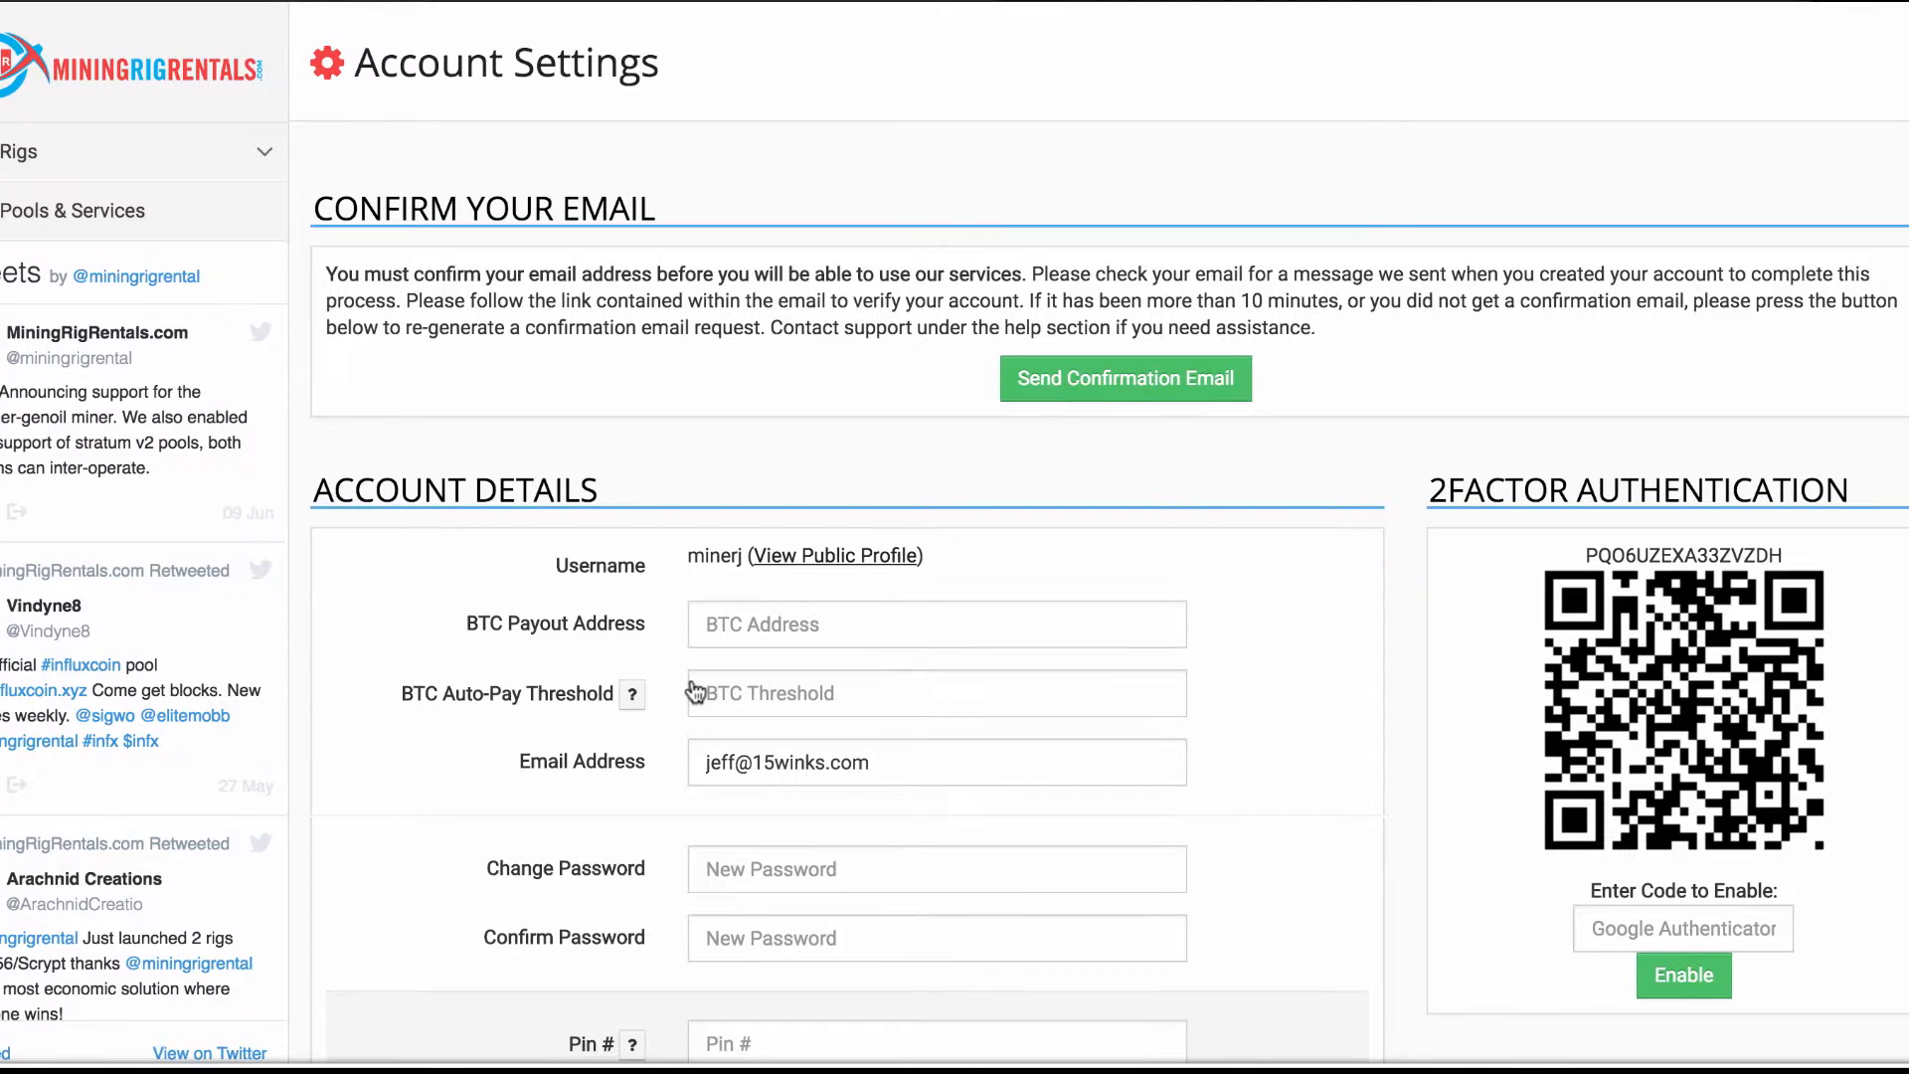
# Request a fresh confirmation email under Confirm Your Email
pyautogui.click(1141, 383)
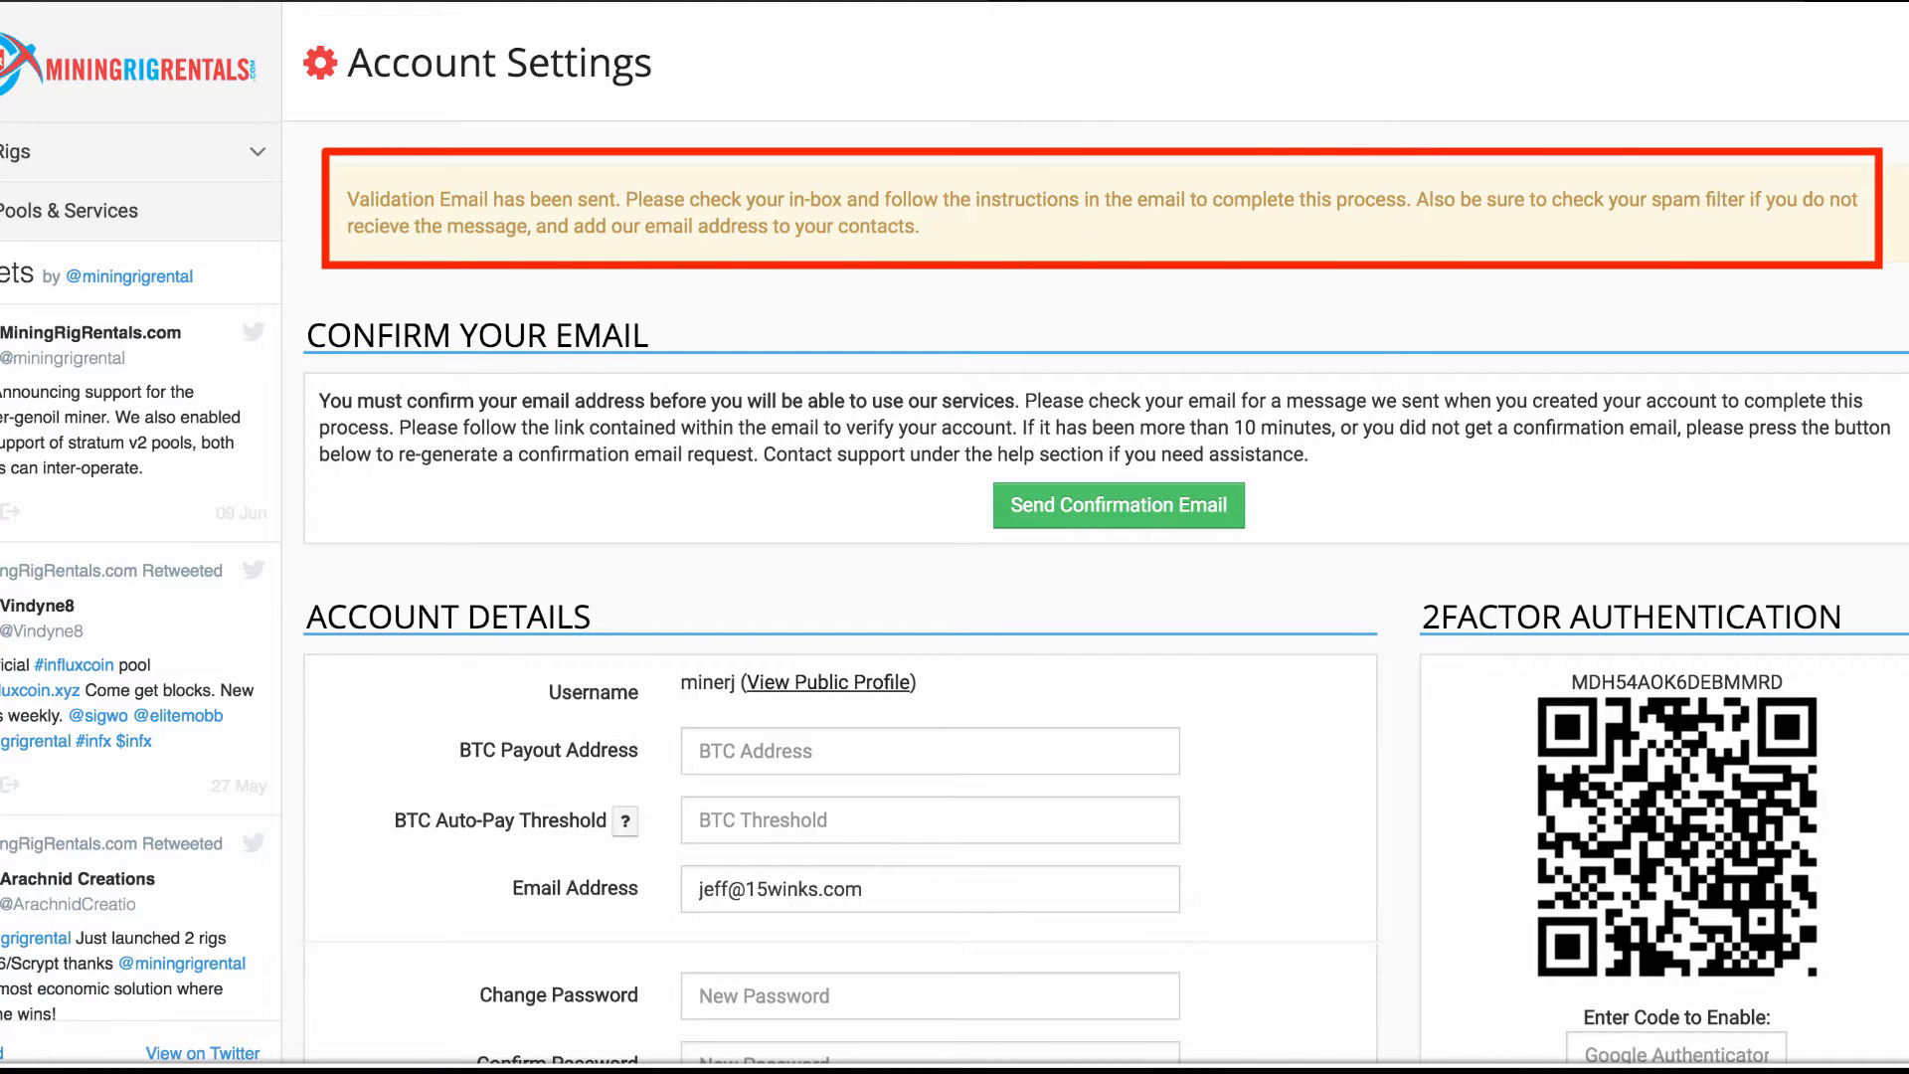
pyautogui.moveTo(1416, 1070)
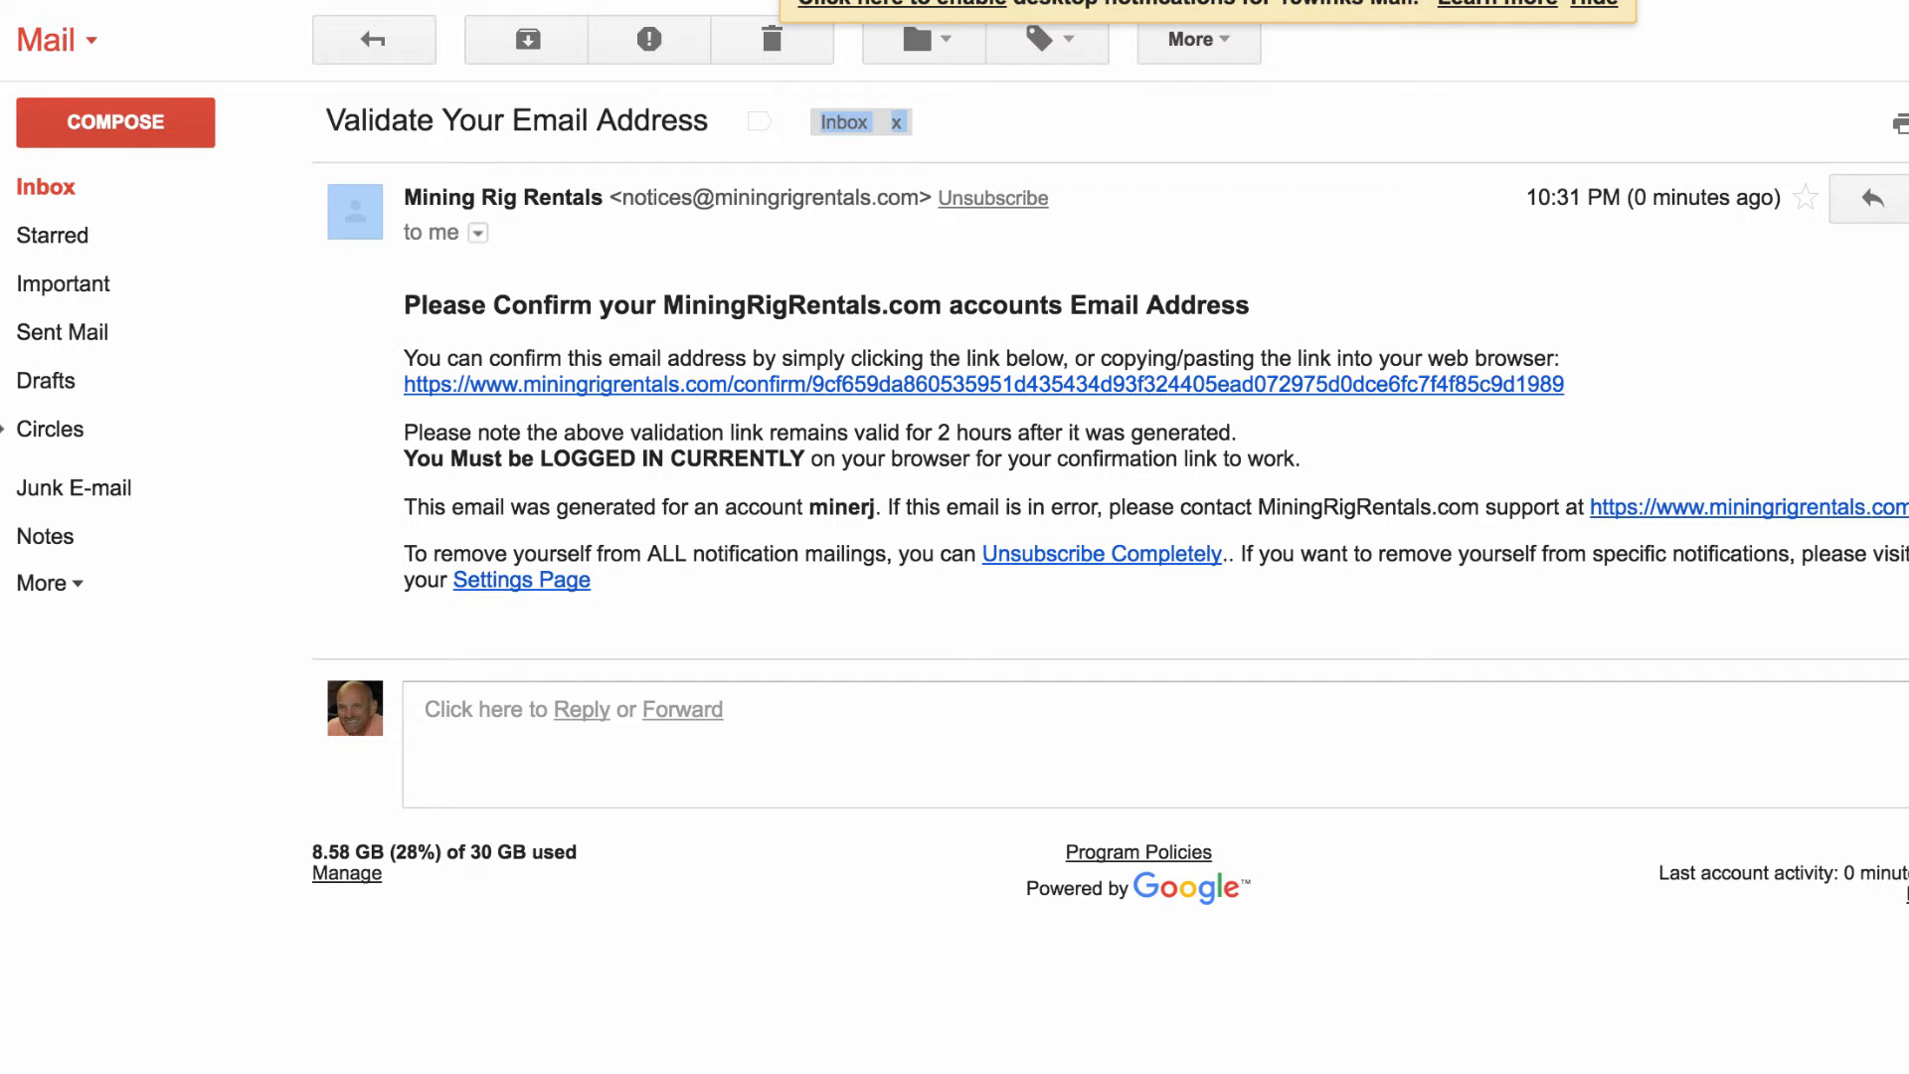
# Follow the confirmation link in the 'Validate Your Email Address' message
pyautogui.click(1168, 396)
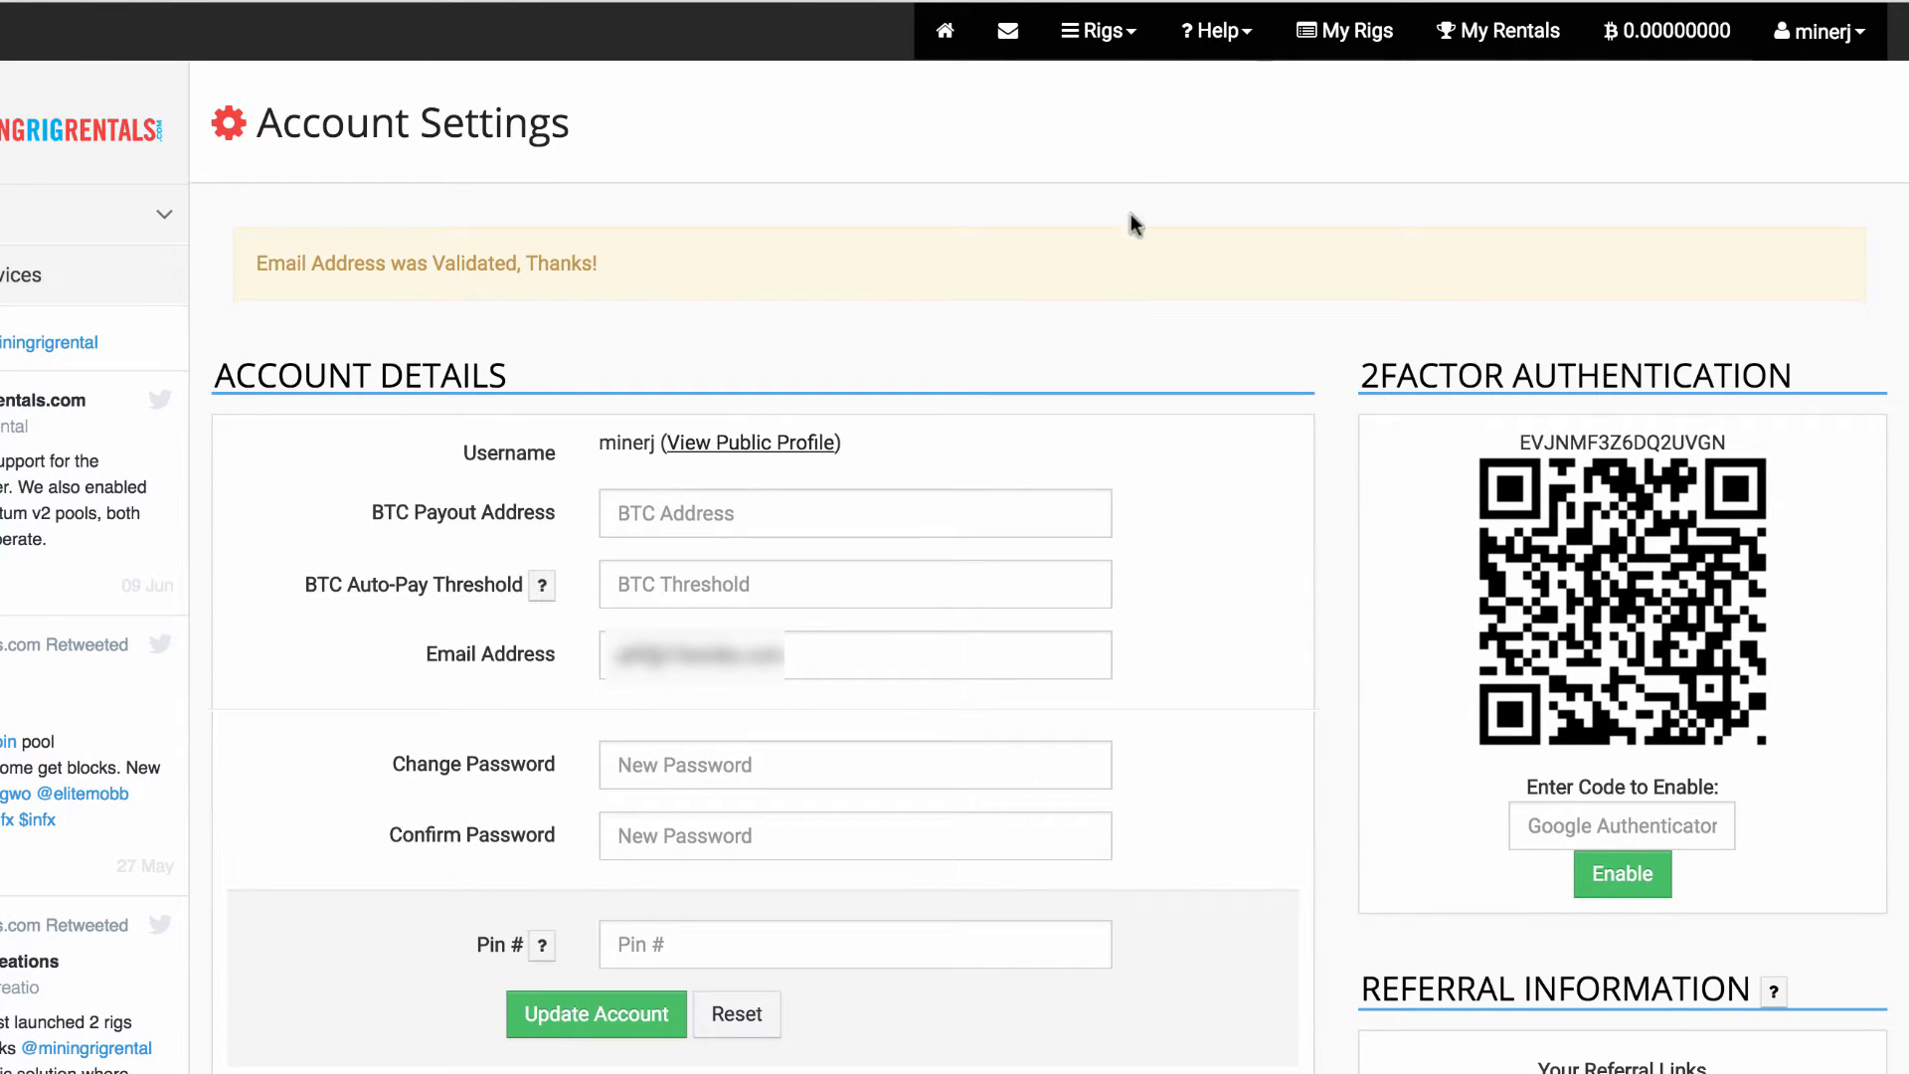
# Choose Scrypt Rigs from the Rigs menu to list rentable Scrypt rigs
pyautogui.click(1125, 37)
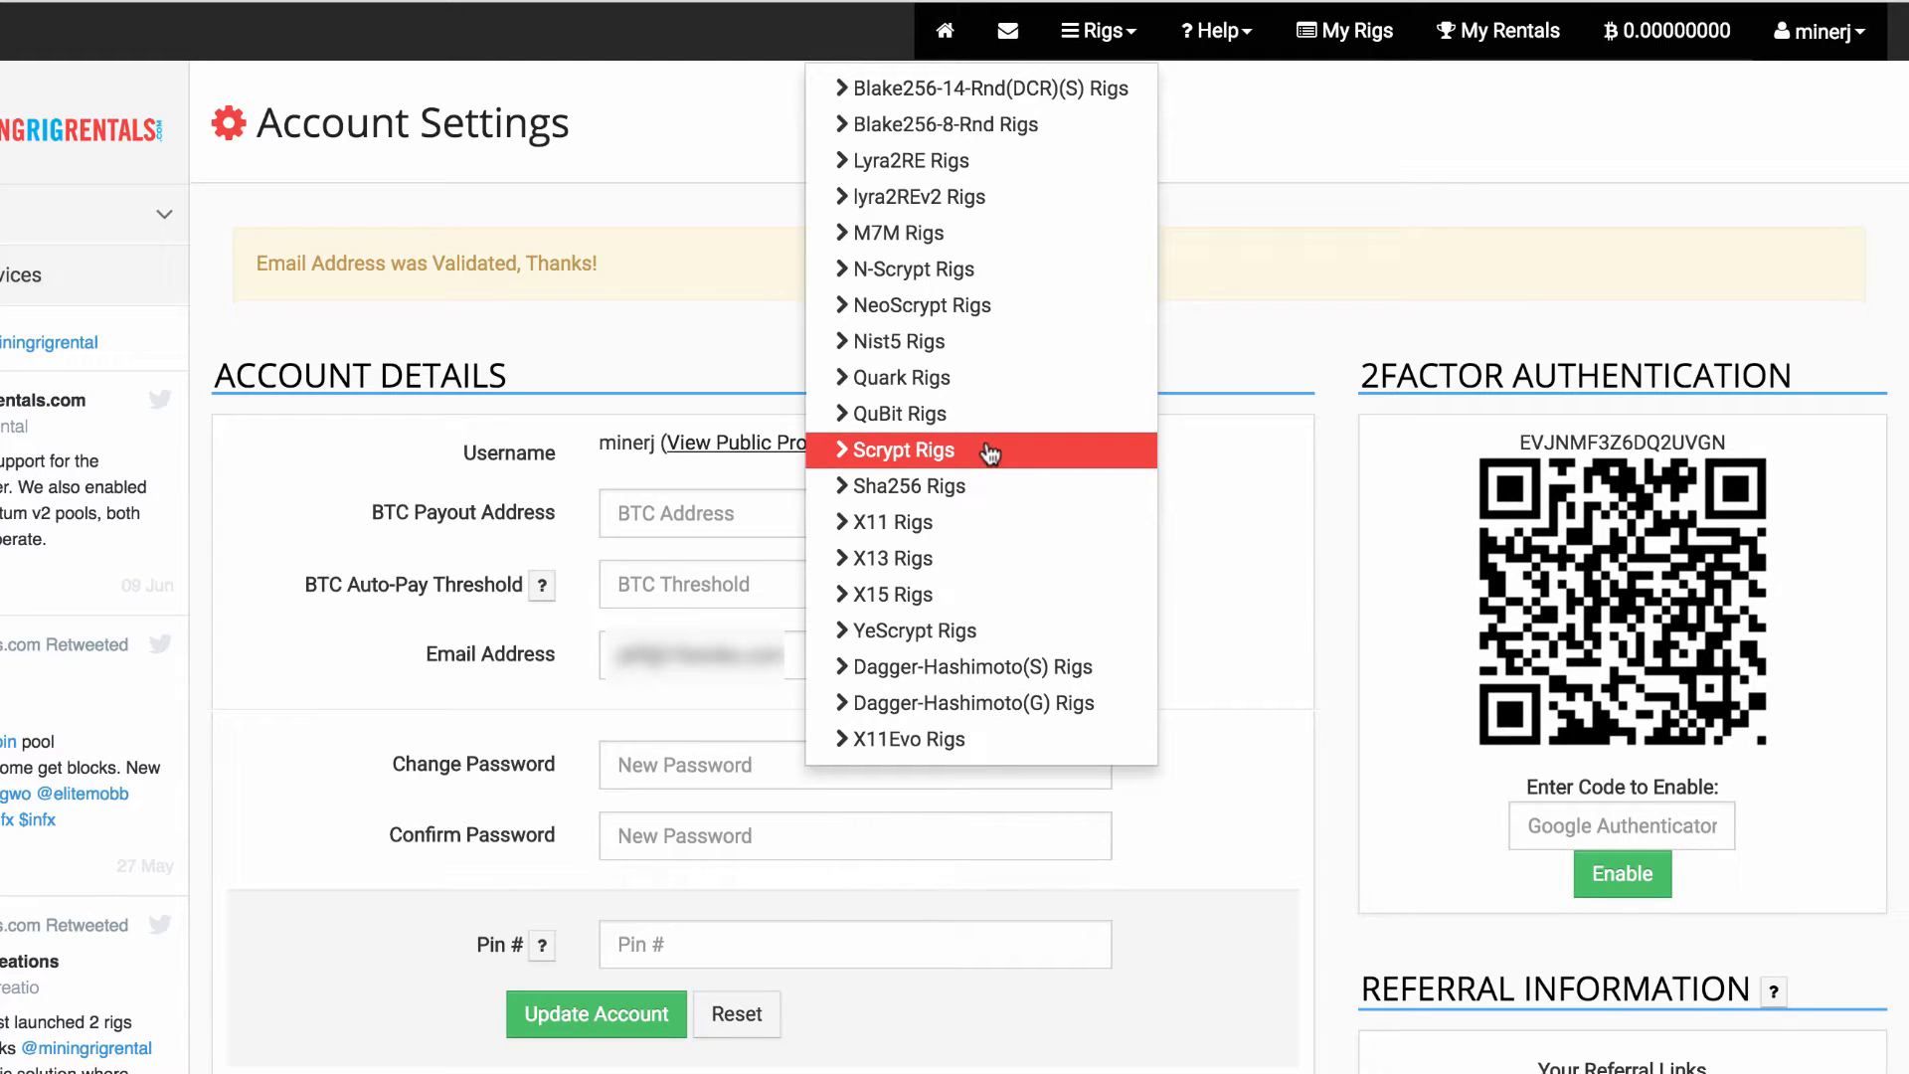
pyautogui.click(990, 451)
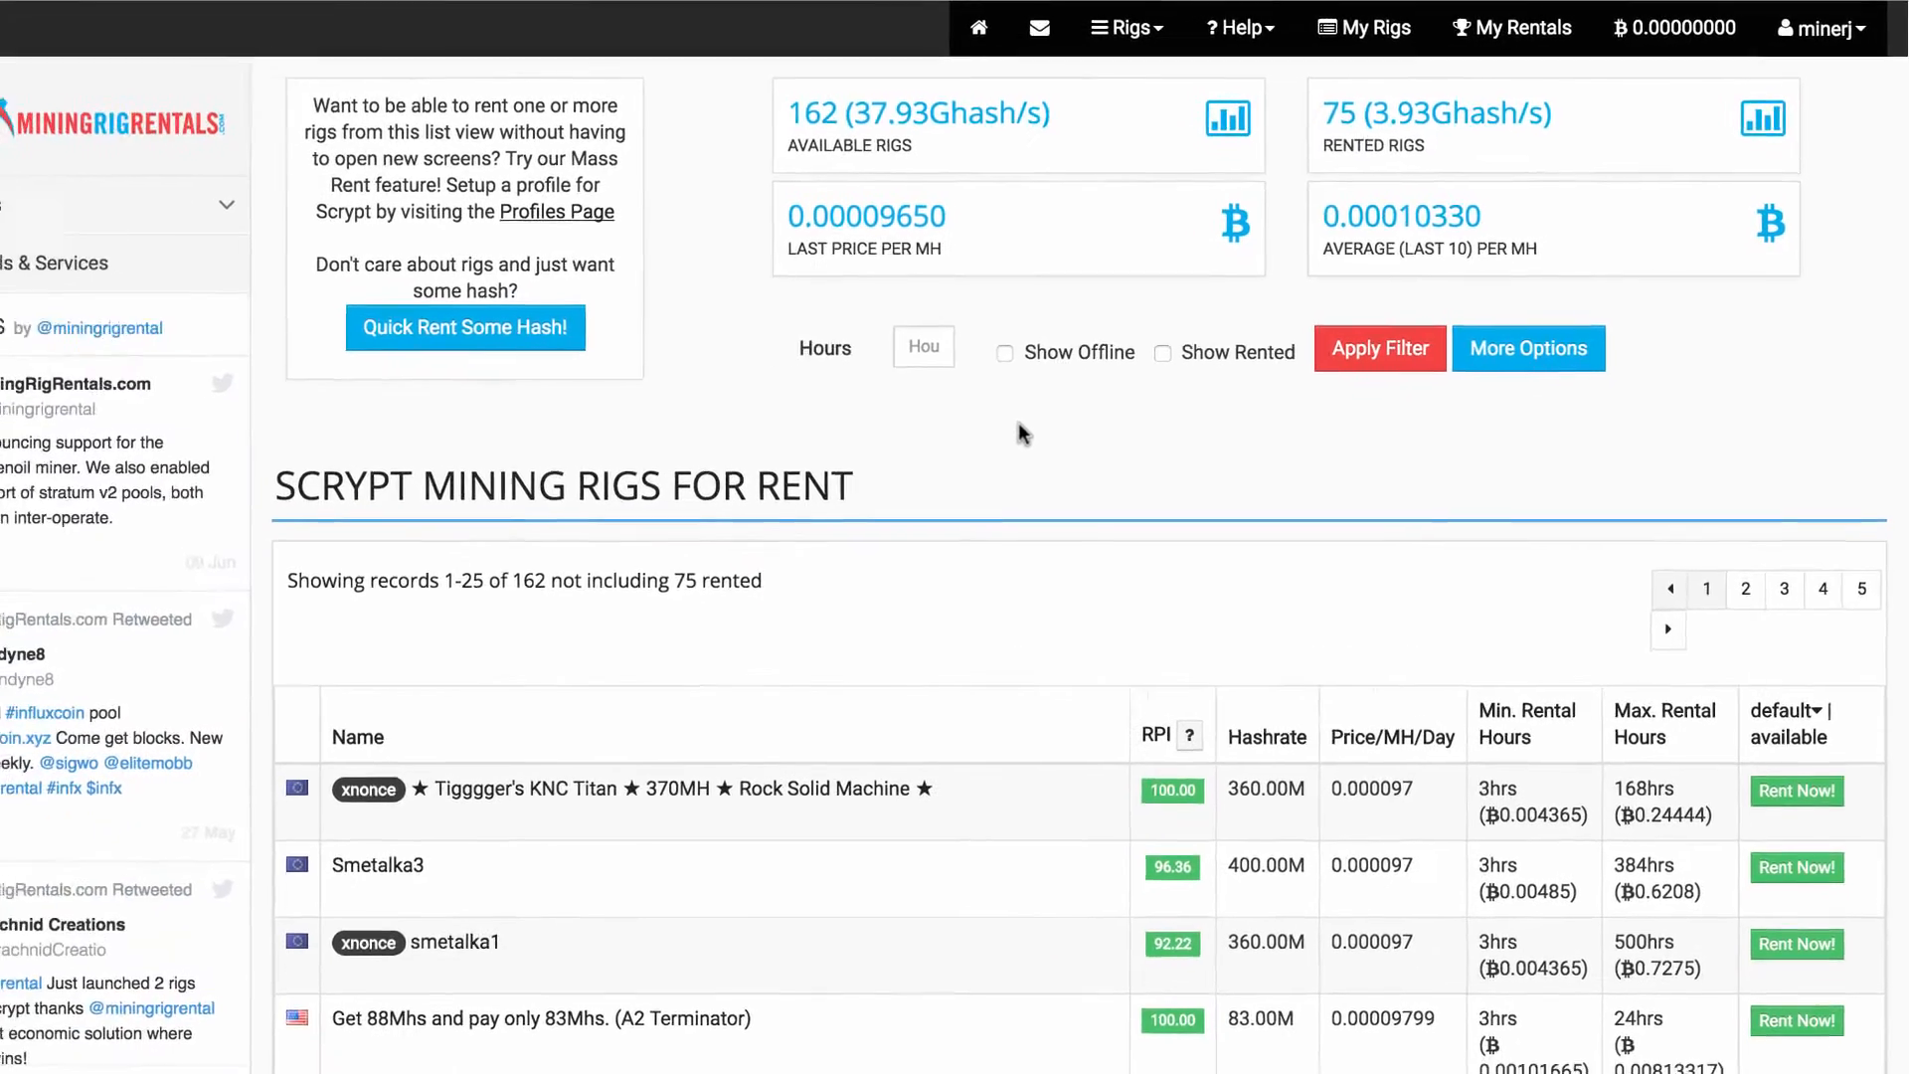
# Compare RPI scores and pick Rent Now! on the KNC Titan 370MH rig
pyautogui.scroll(-5, 1179, 728)
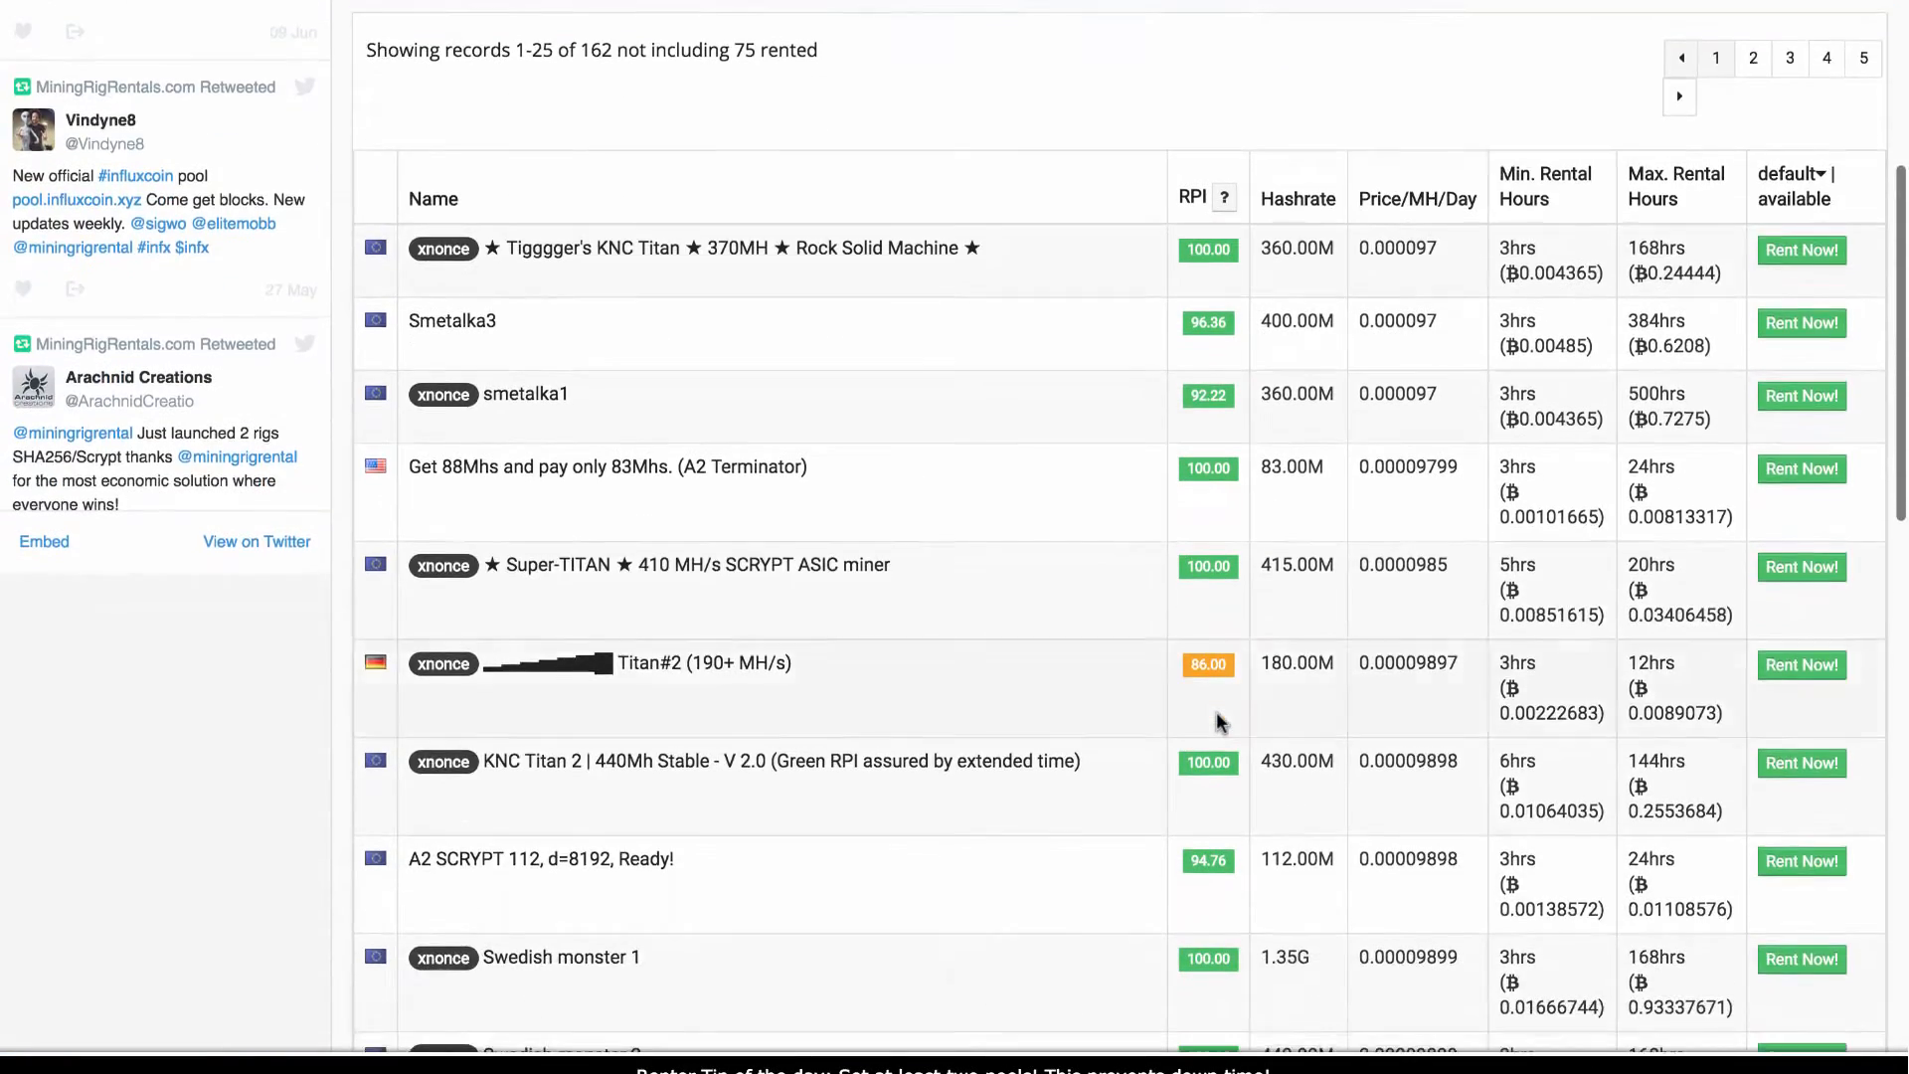
pyautogui.scroll(-1, 1216, 712)
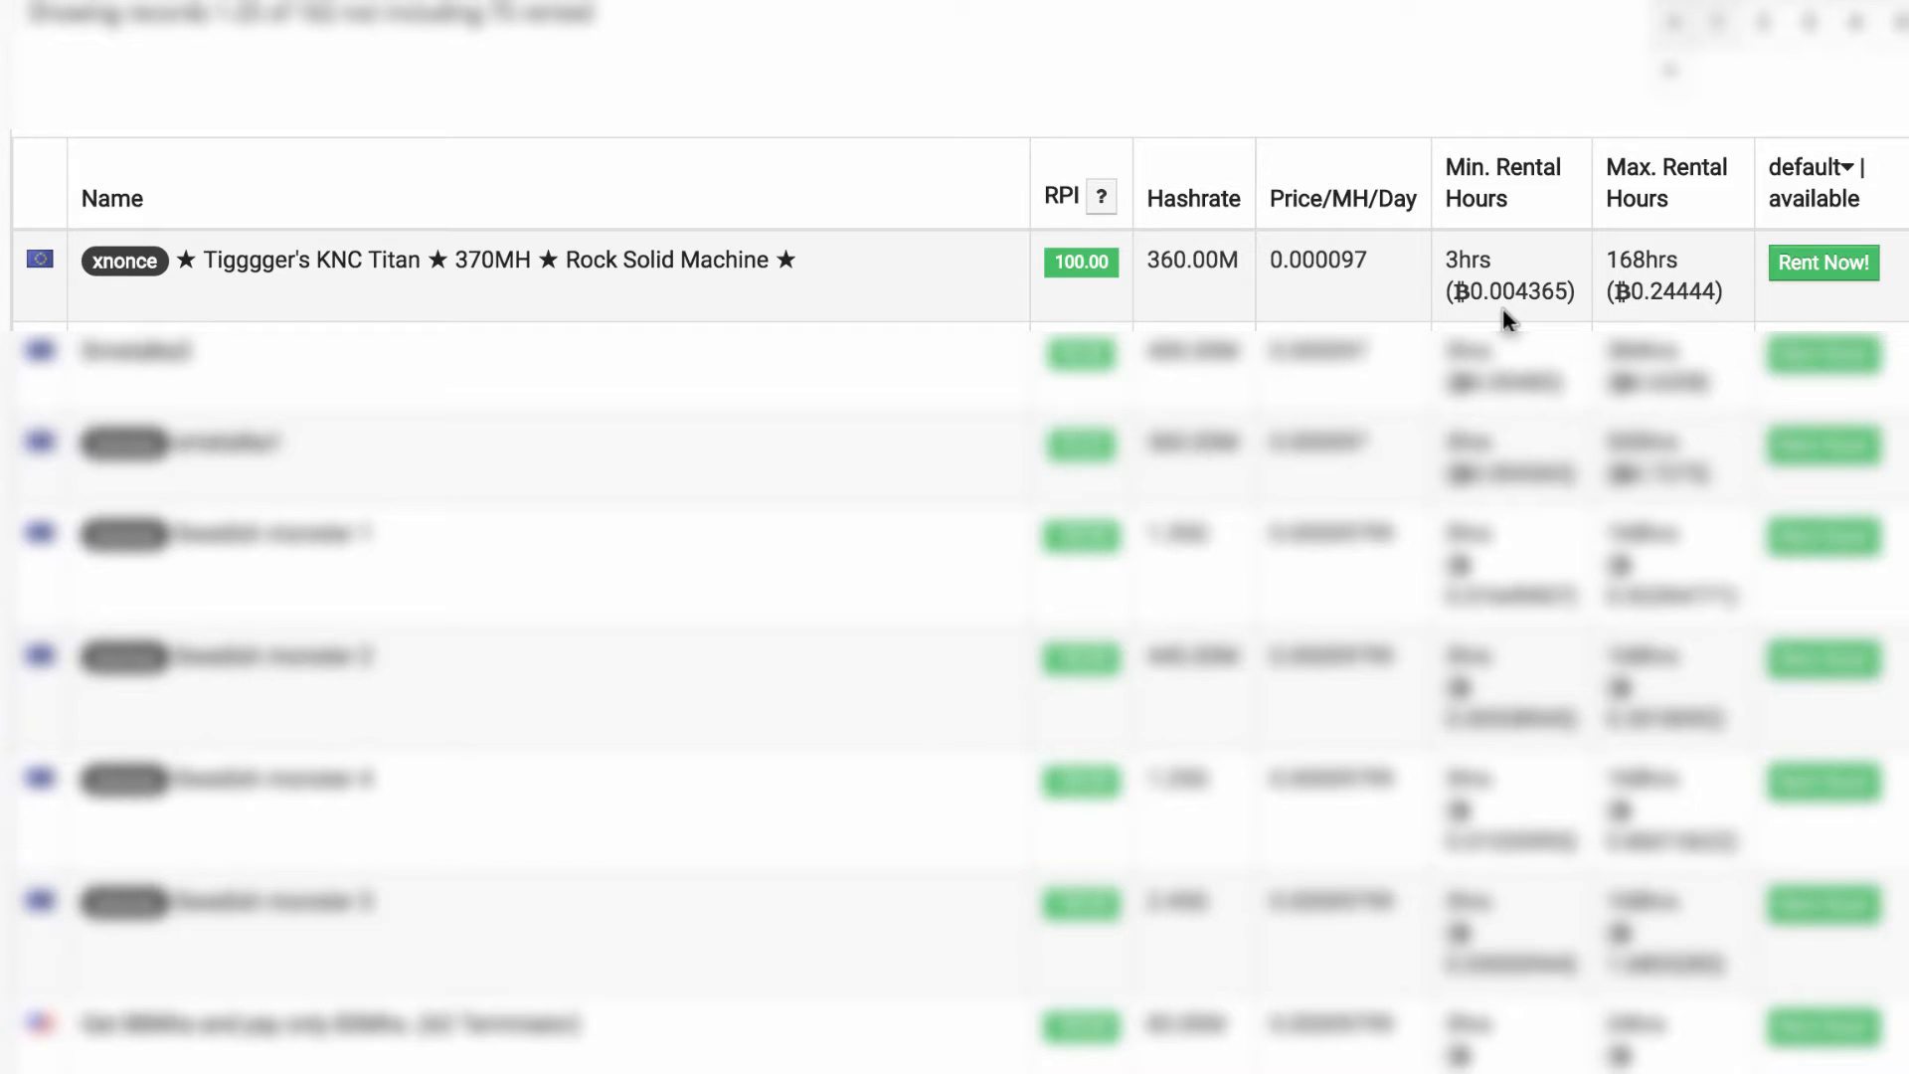
pyautogui.click(1821, 271)
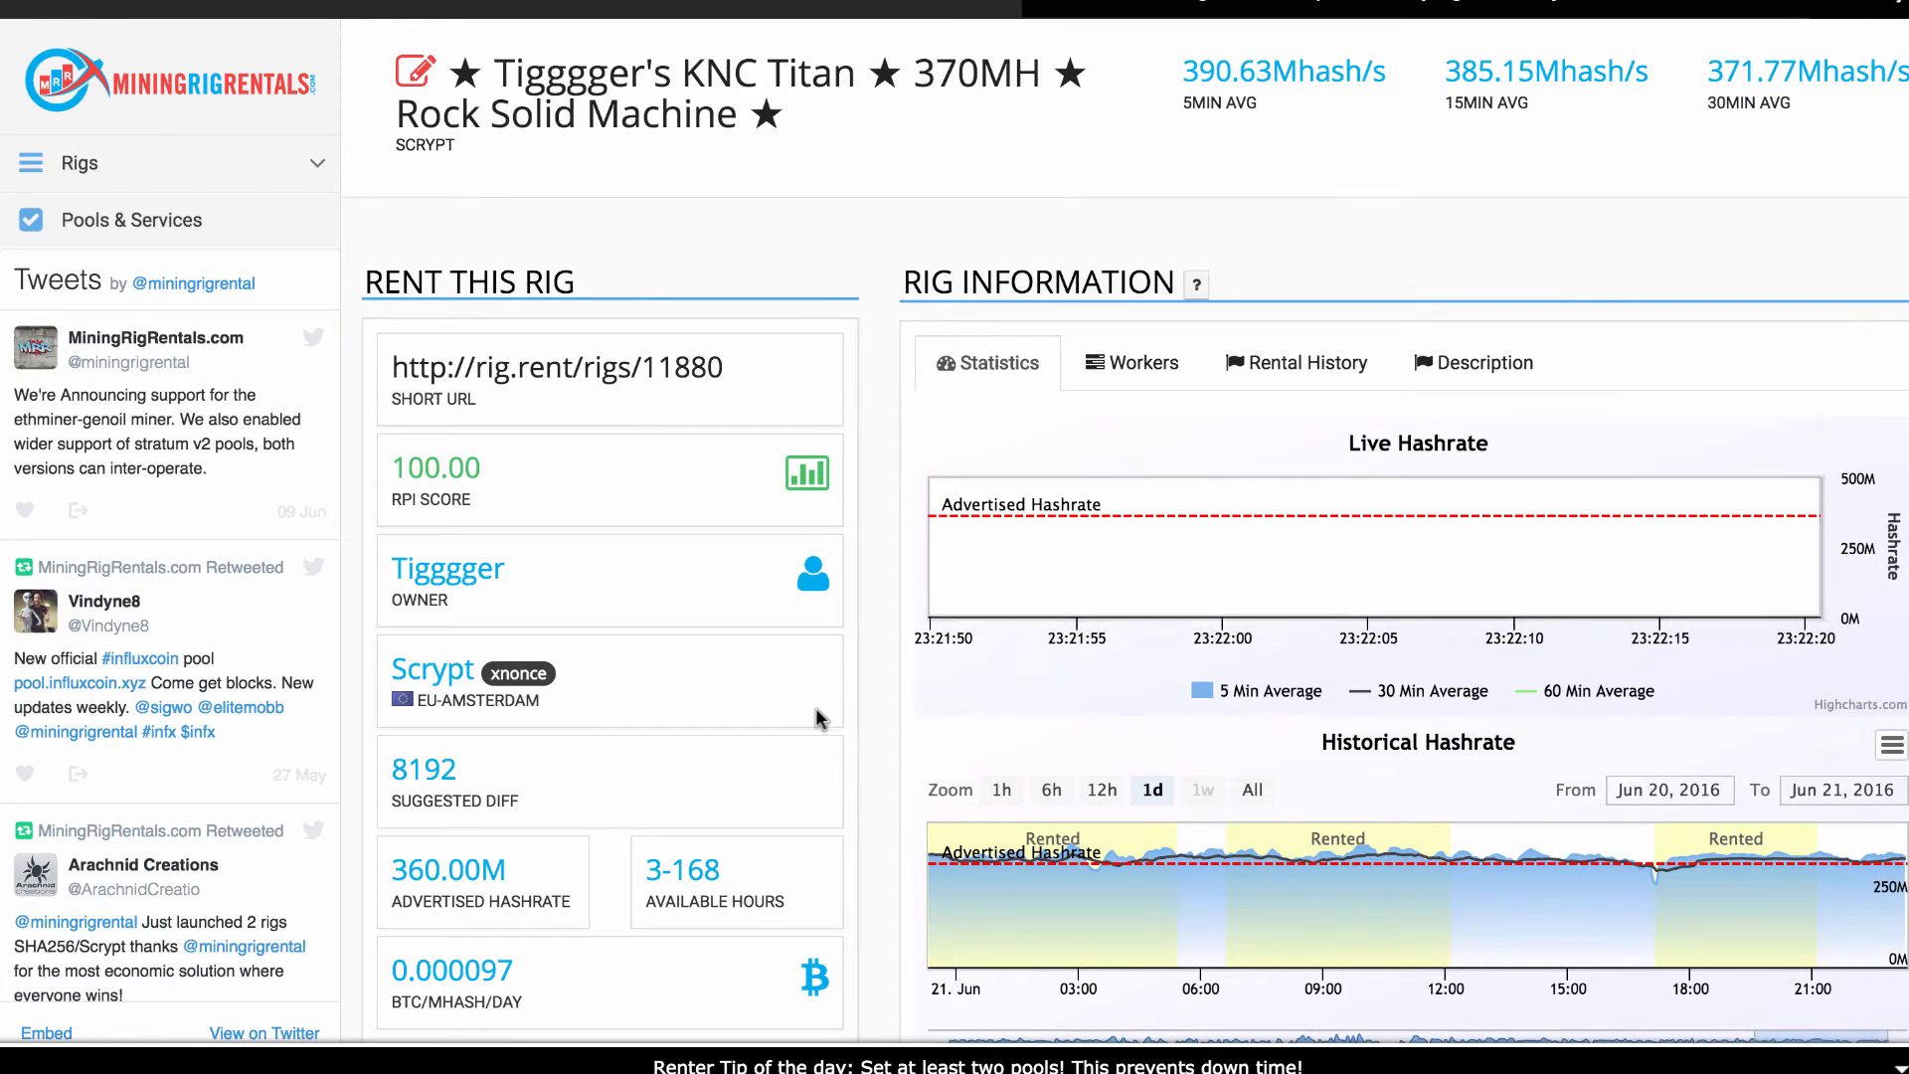
# Set the rental length to 3 hours, then view the Account Balance page
pyautogui.scroll(-2, 900, 670)
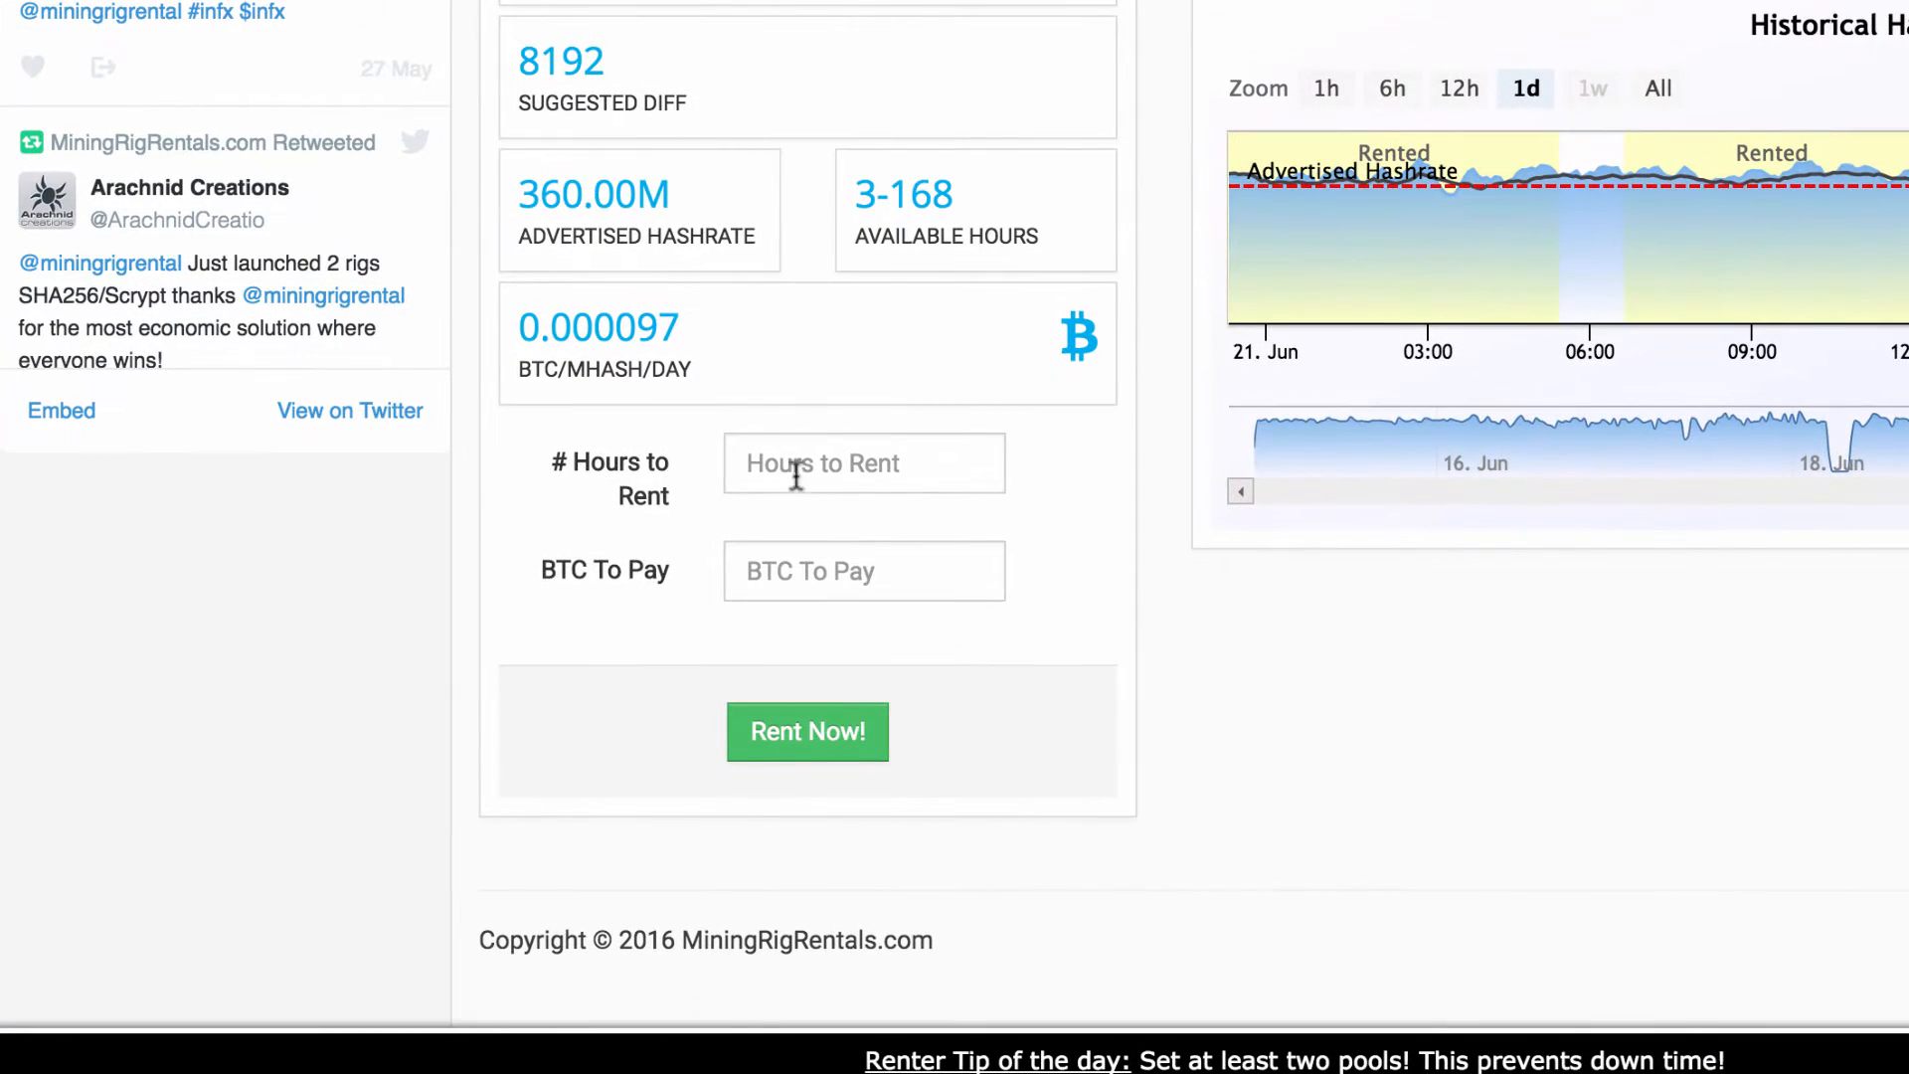
pyautogui.click(656, 660)
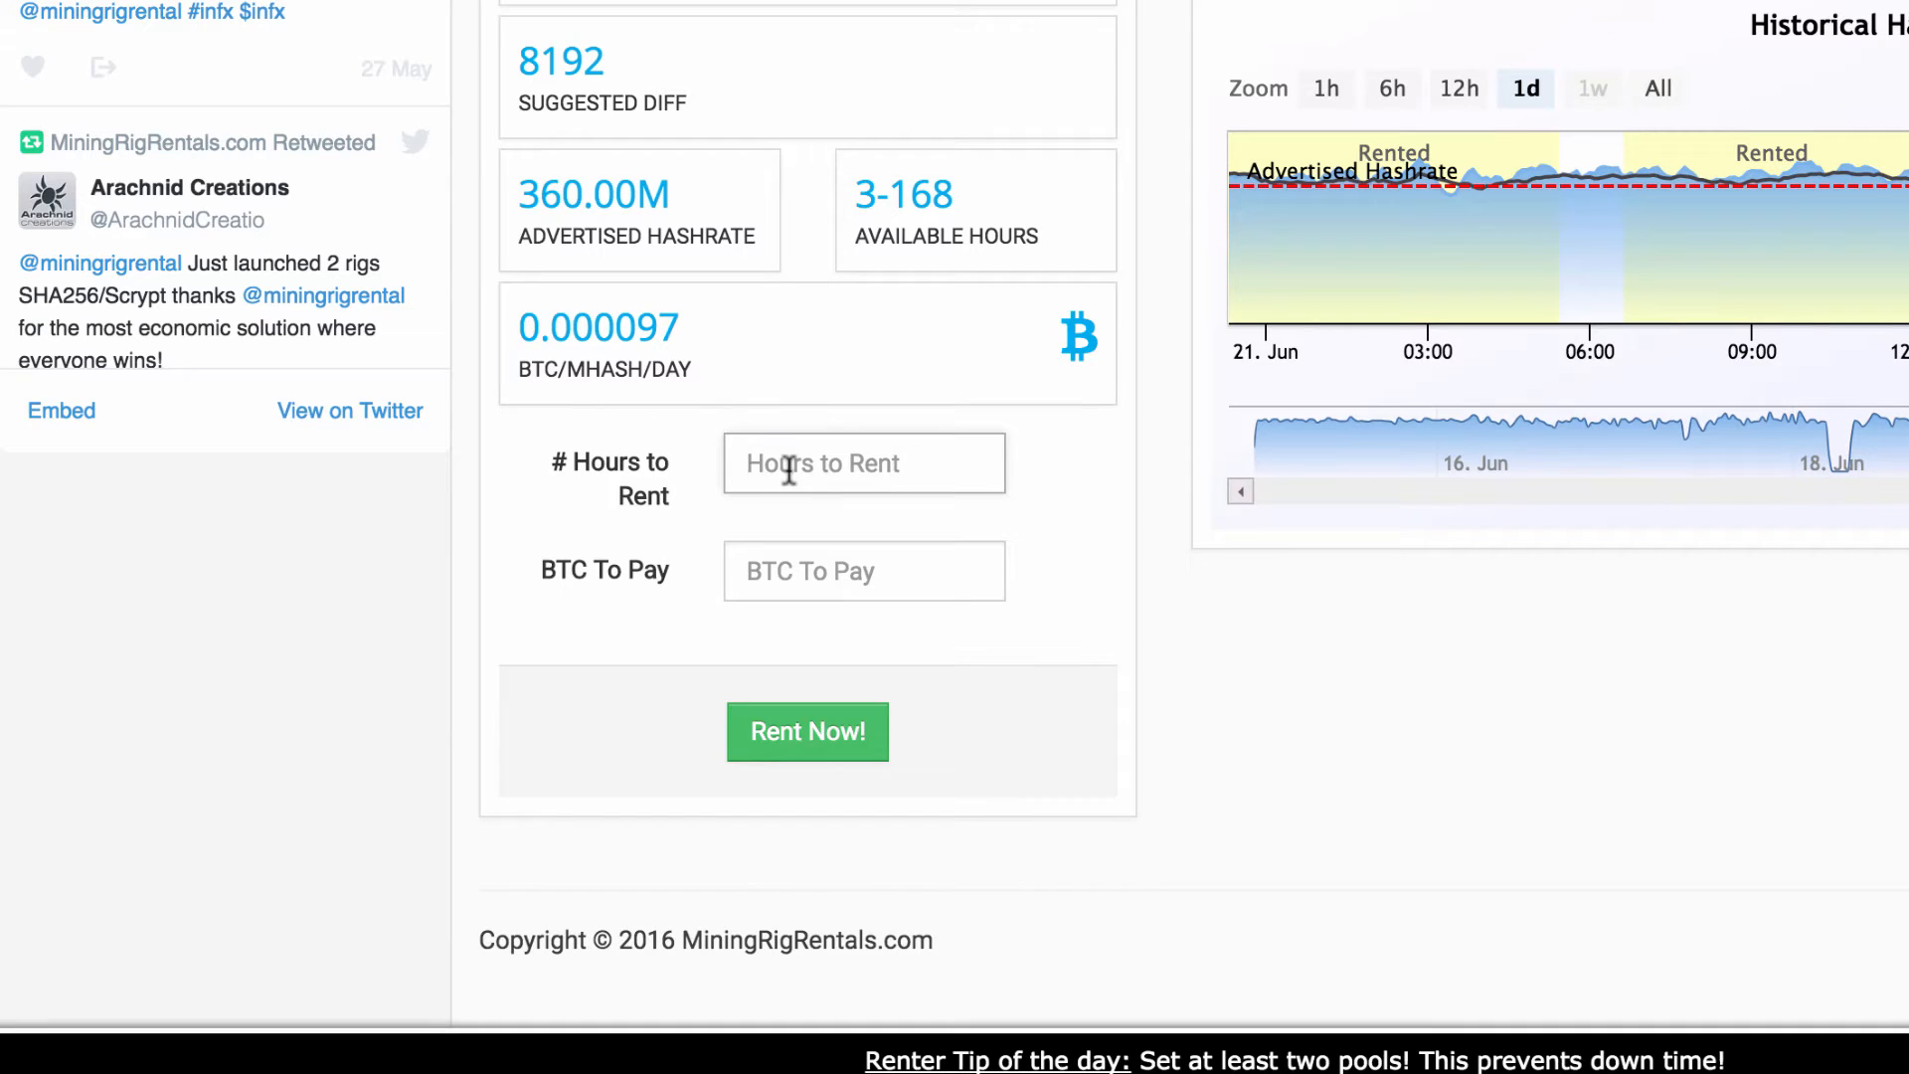
pyautogui.write('3')
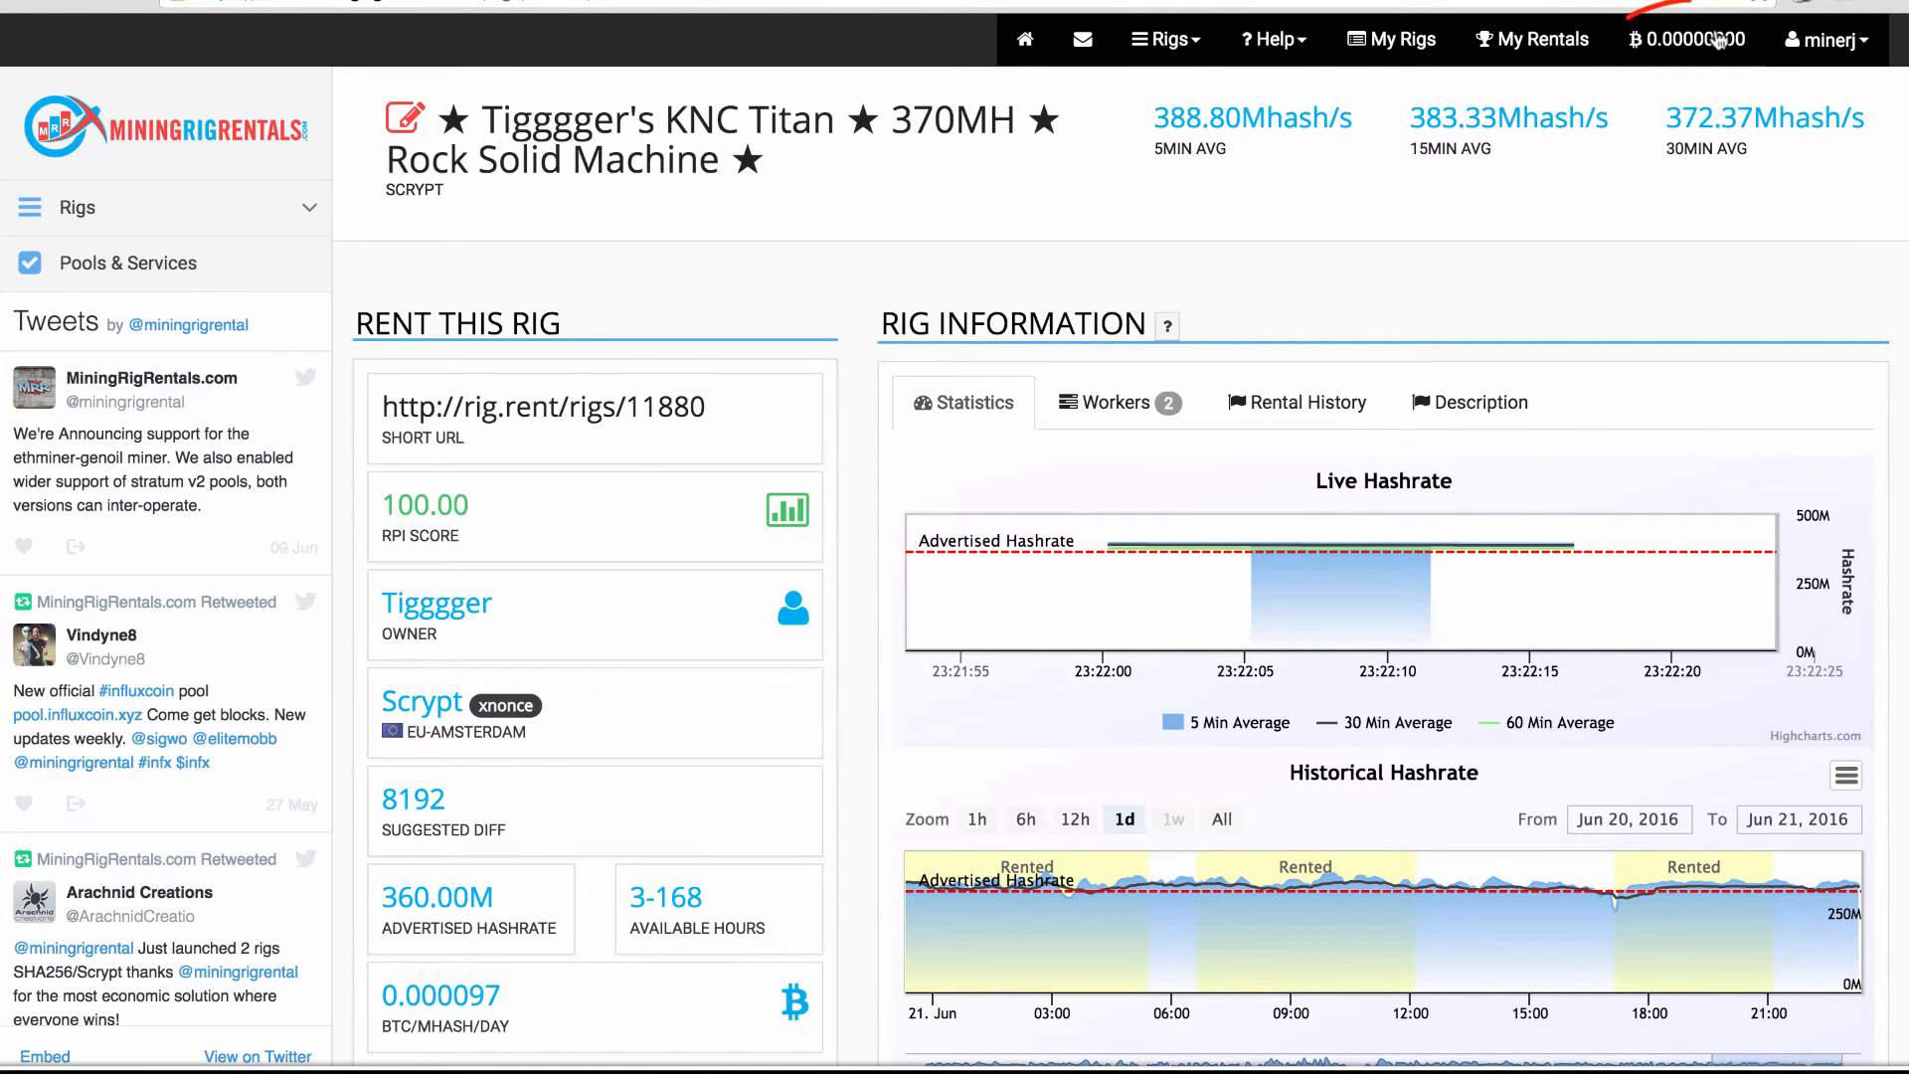
pyautogui.click(1718, 40)
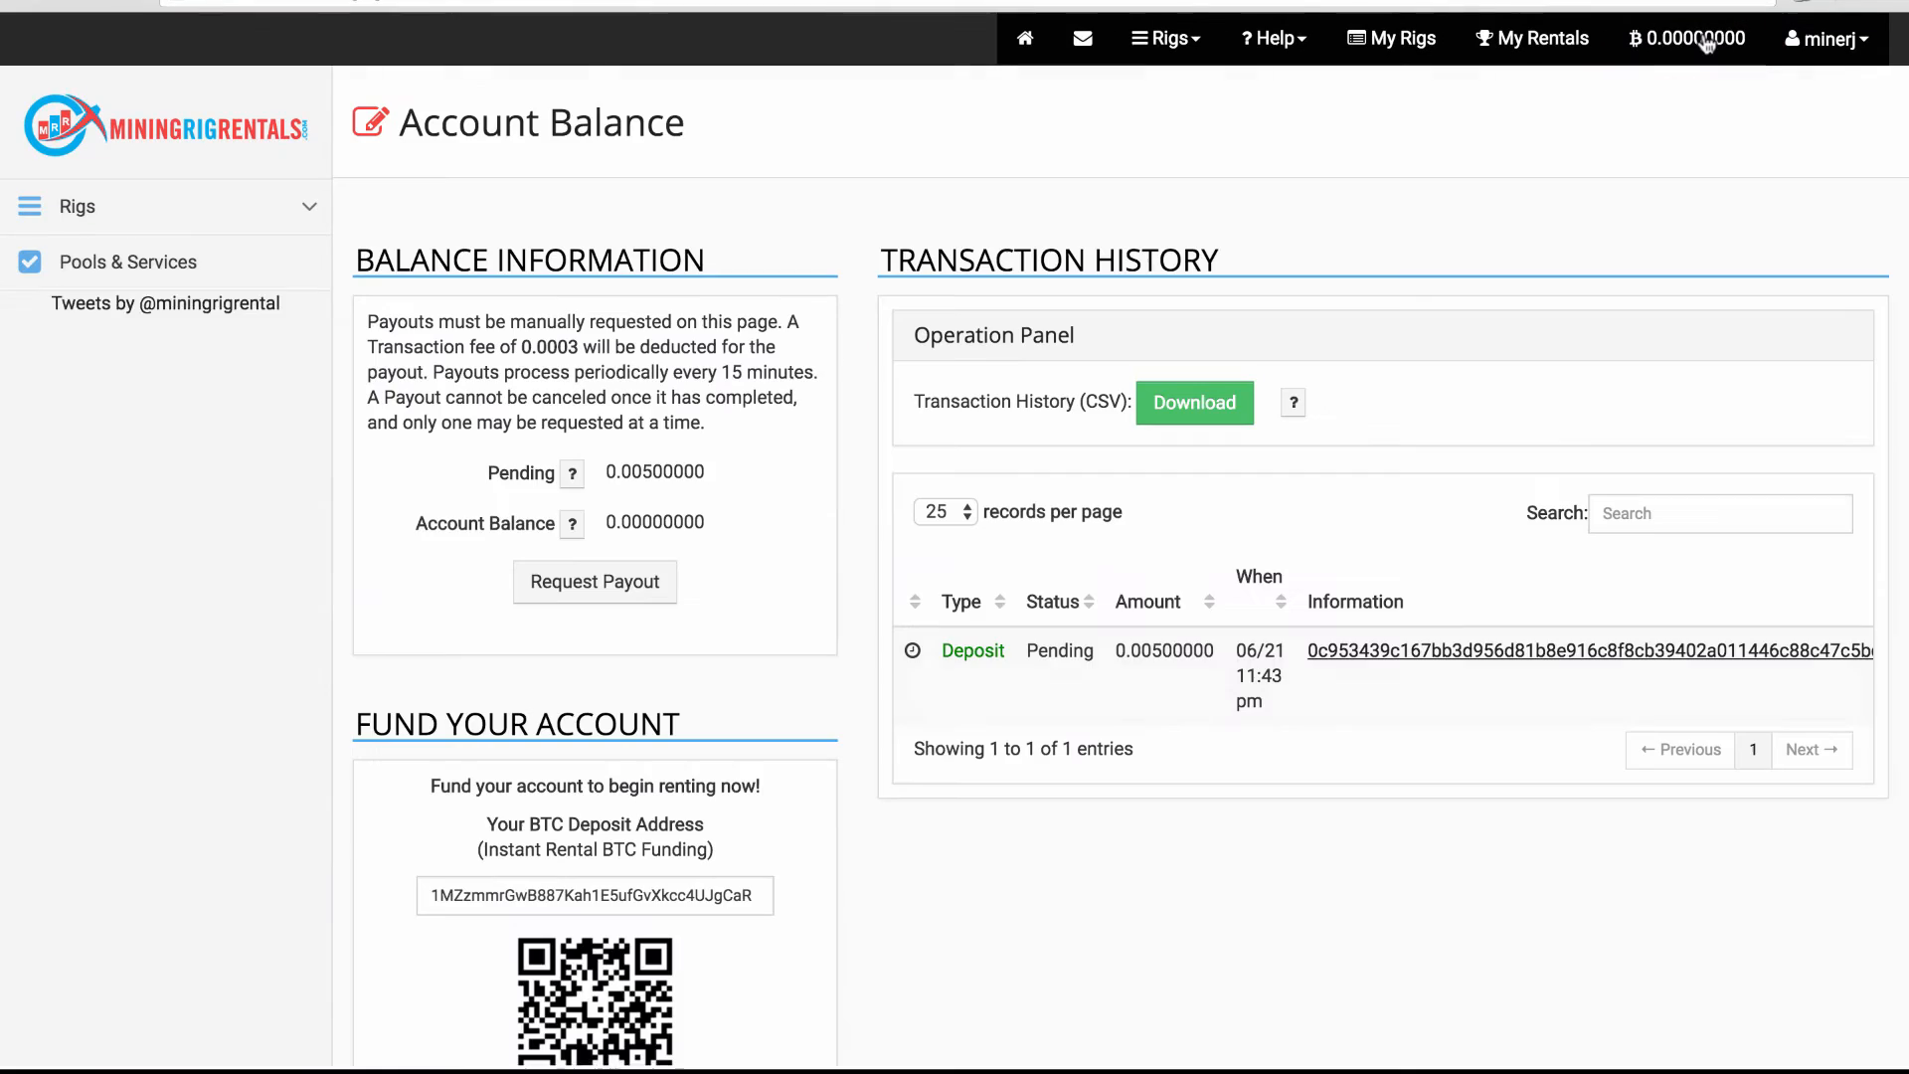
# Copy the BTC deposit address under Fund Your Account to send 0.005 BTC
pyautogui.scroll(-4, 711, 741)
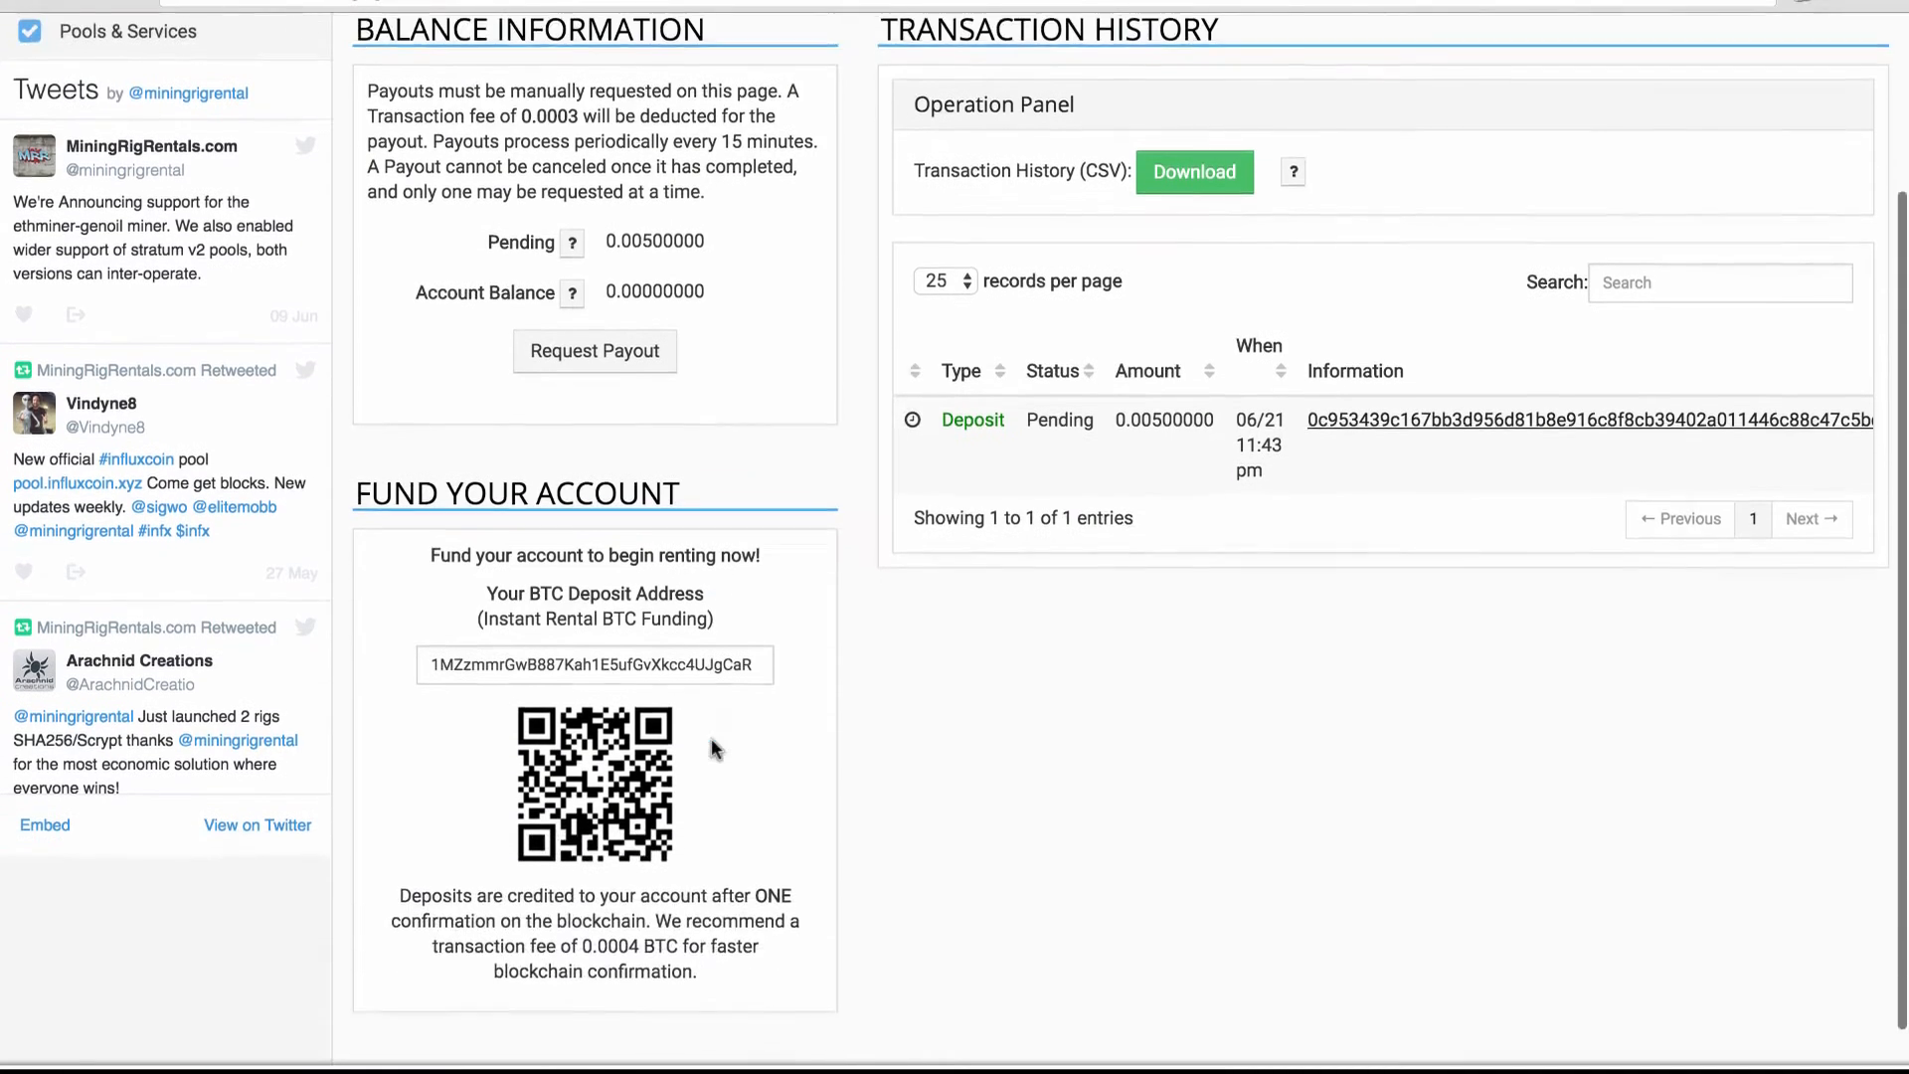
pyautogui.doubleClick(677, 490)
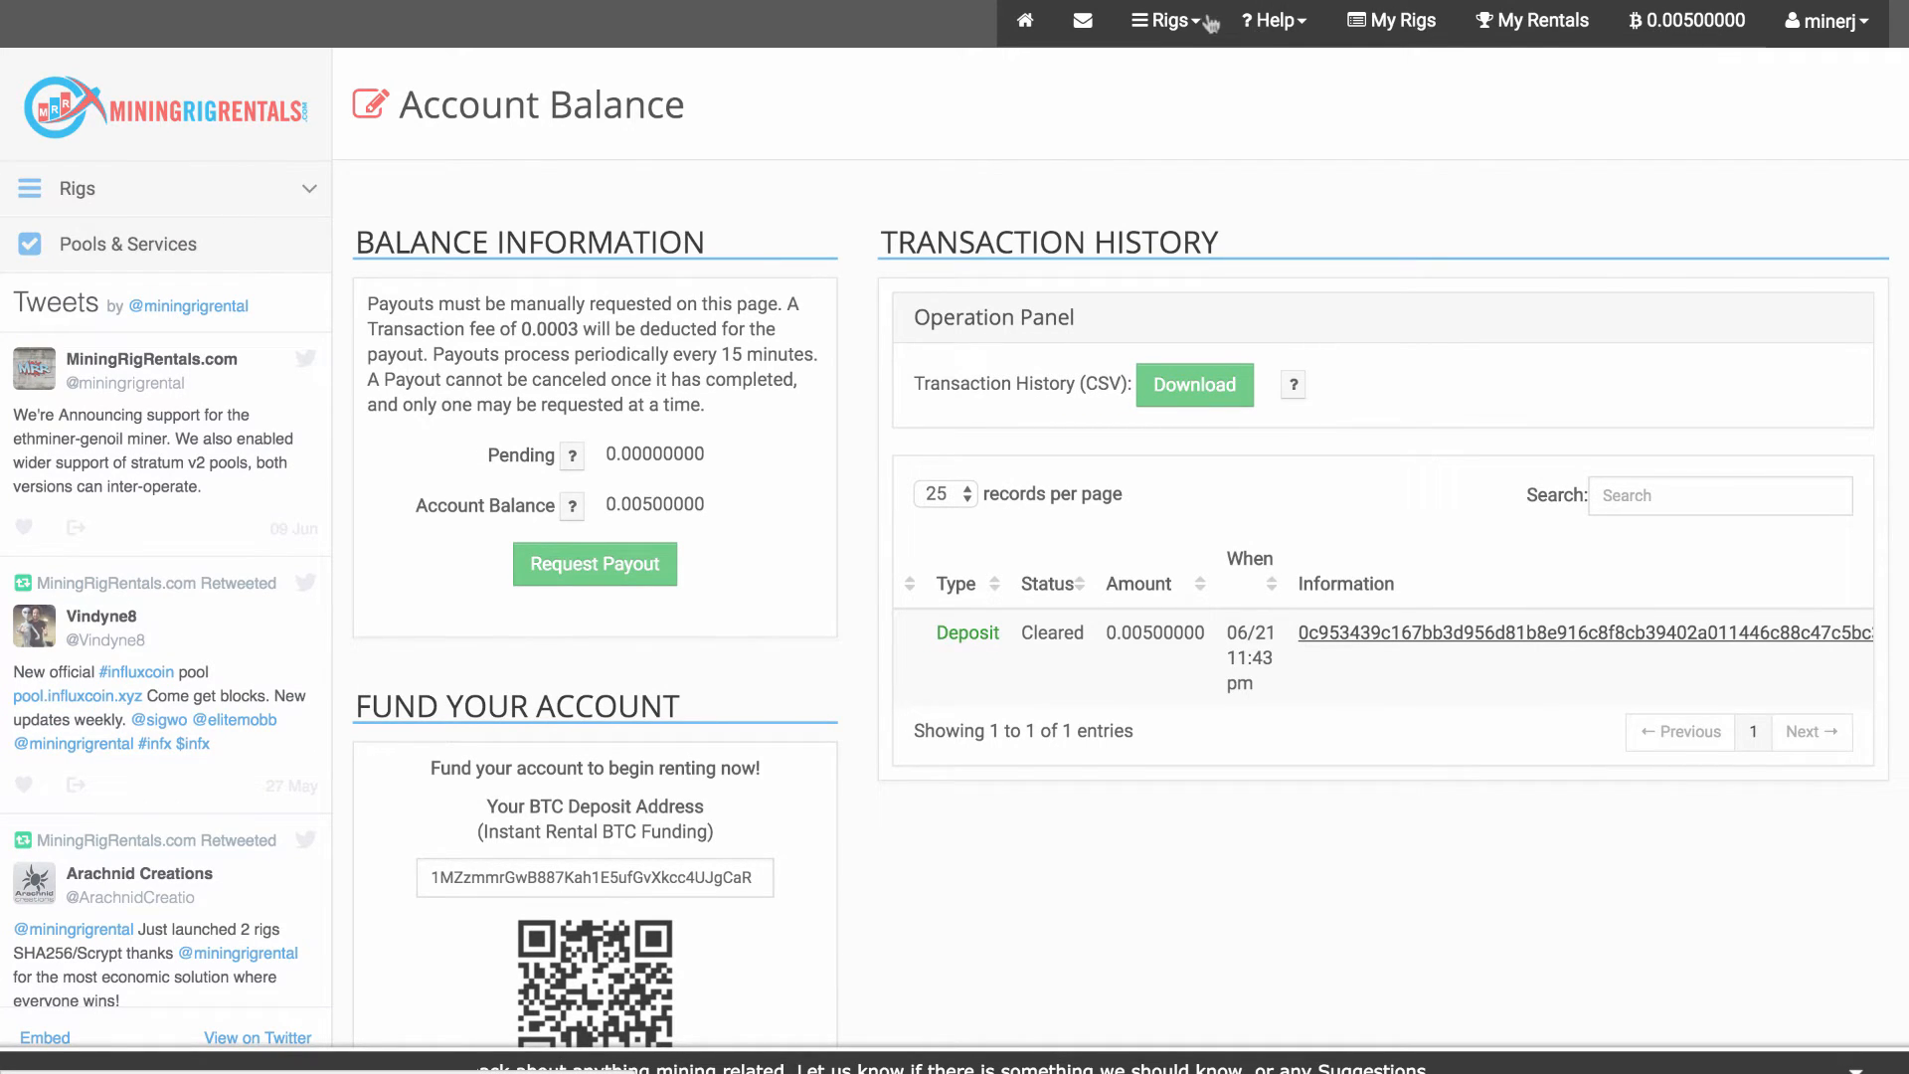
# Return to Scrypt Rigs and rent the top-listed KNC Titan 370MH
pyautogui.click(1165, 22)
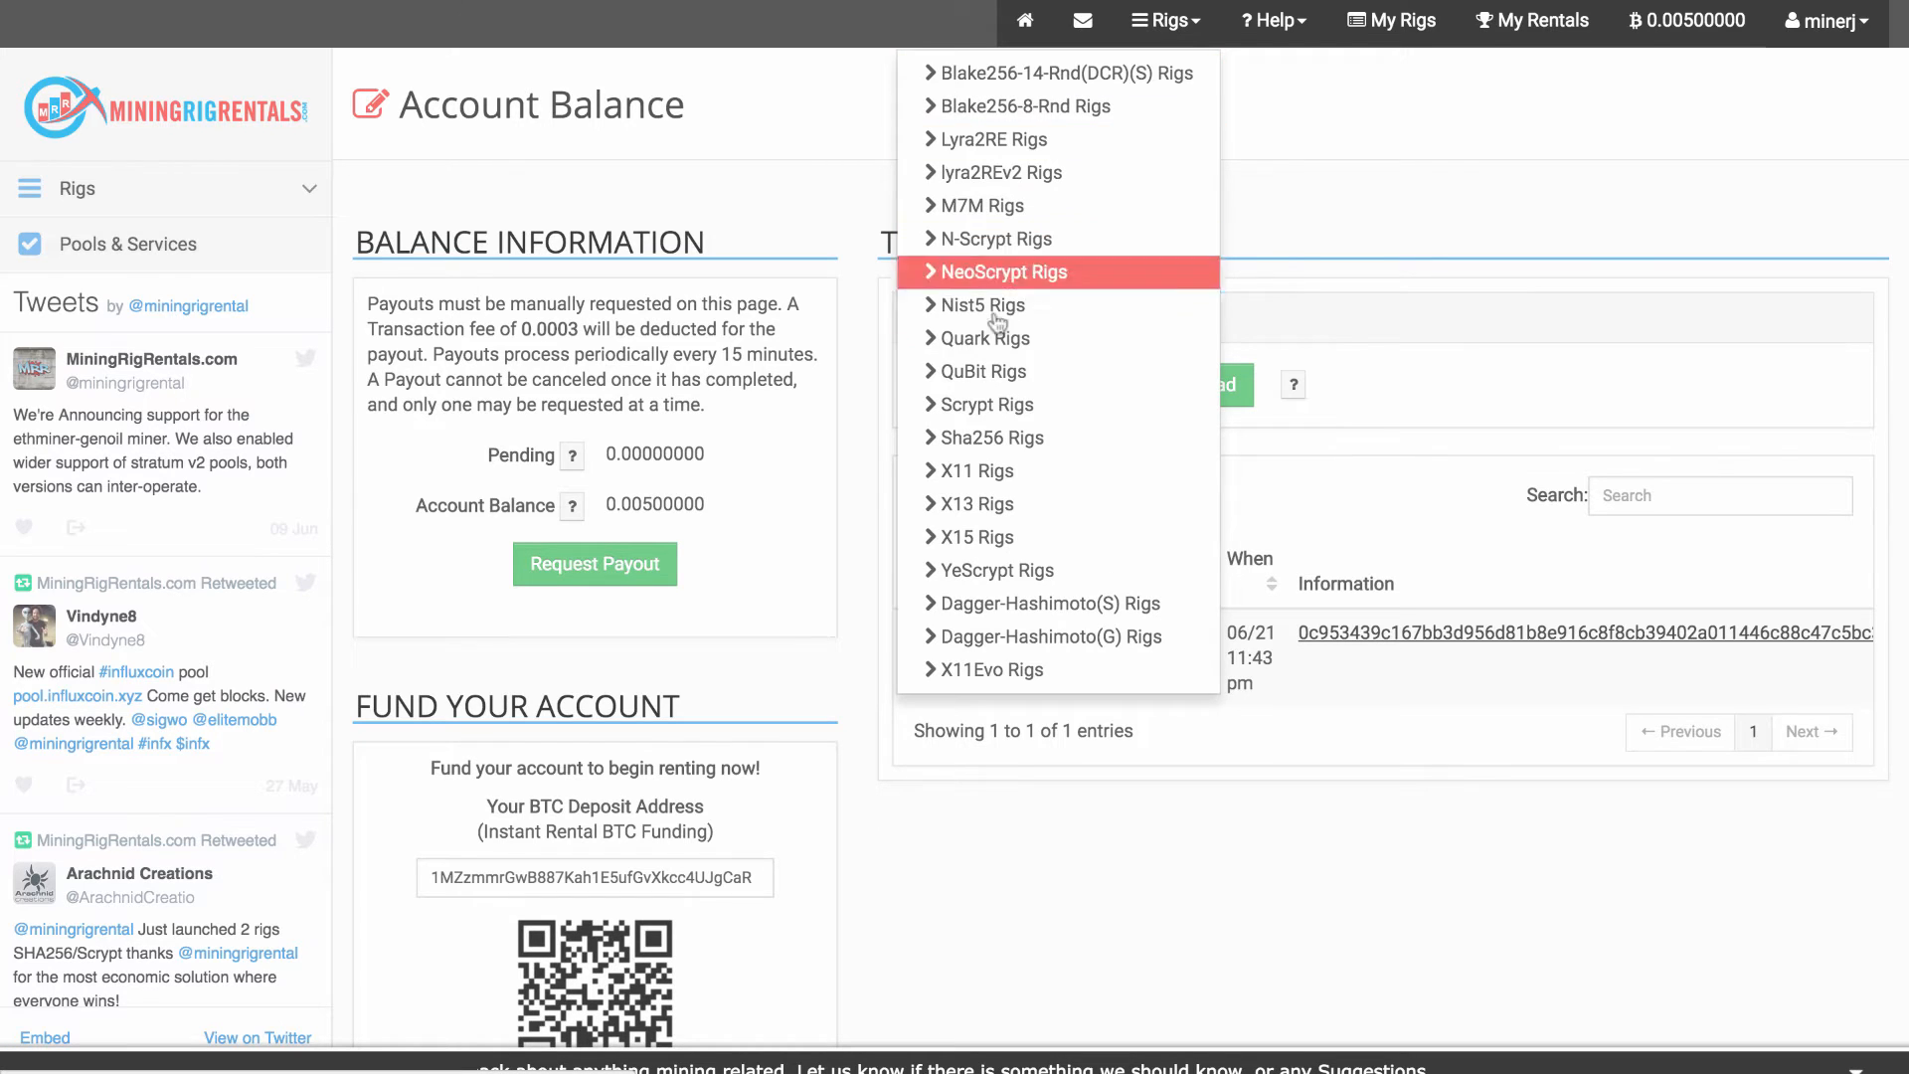
pyautogui.click(957, 408)
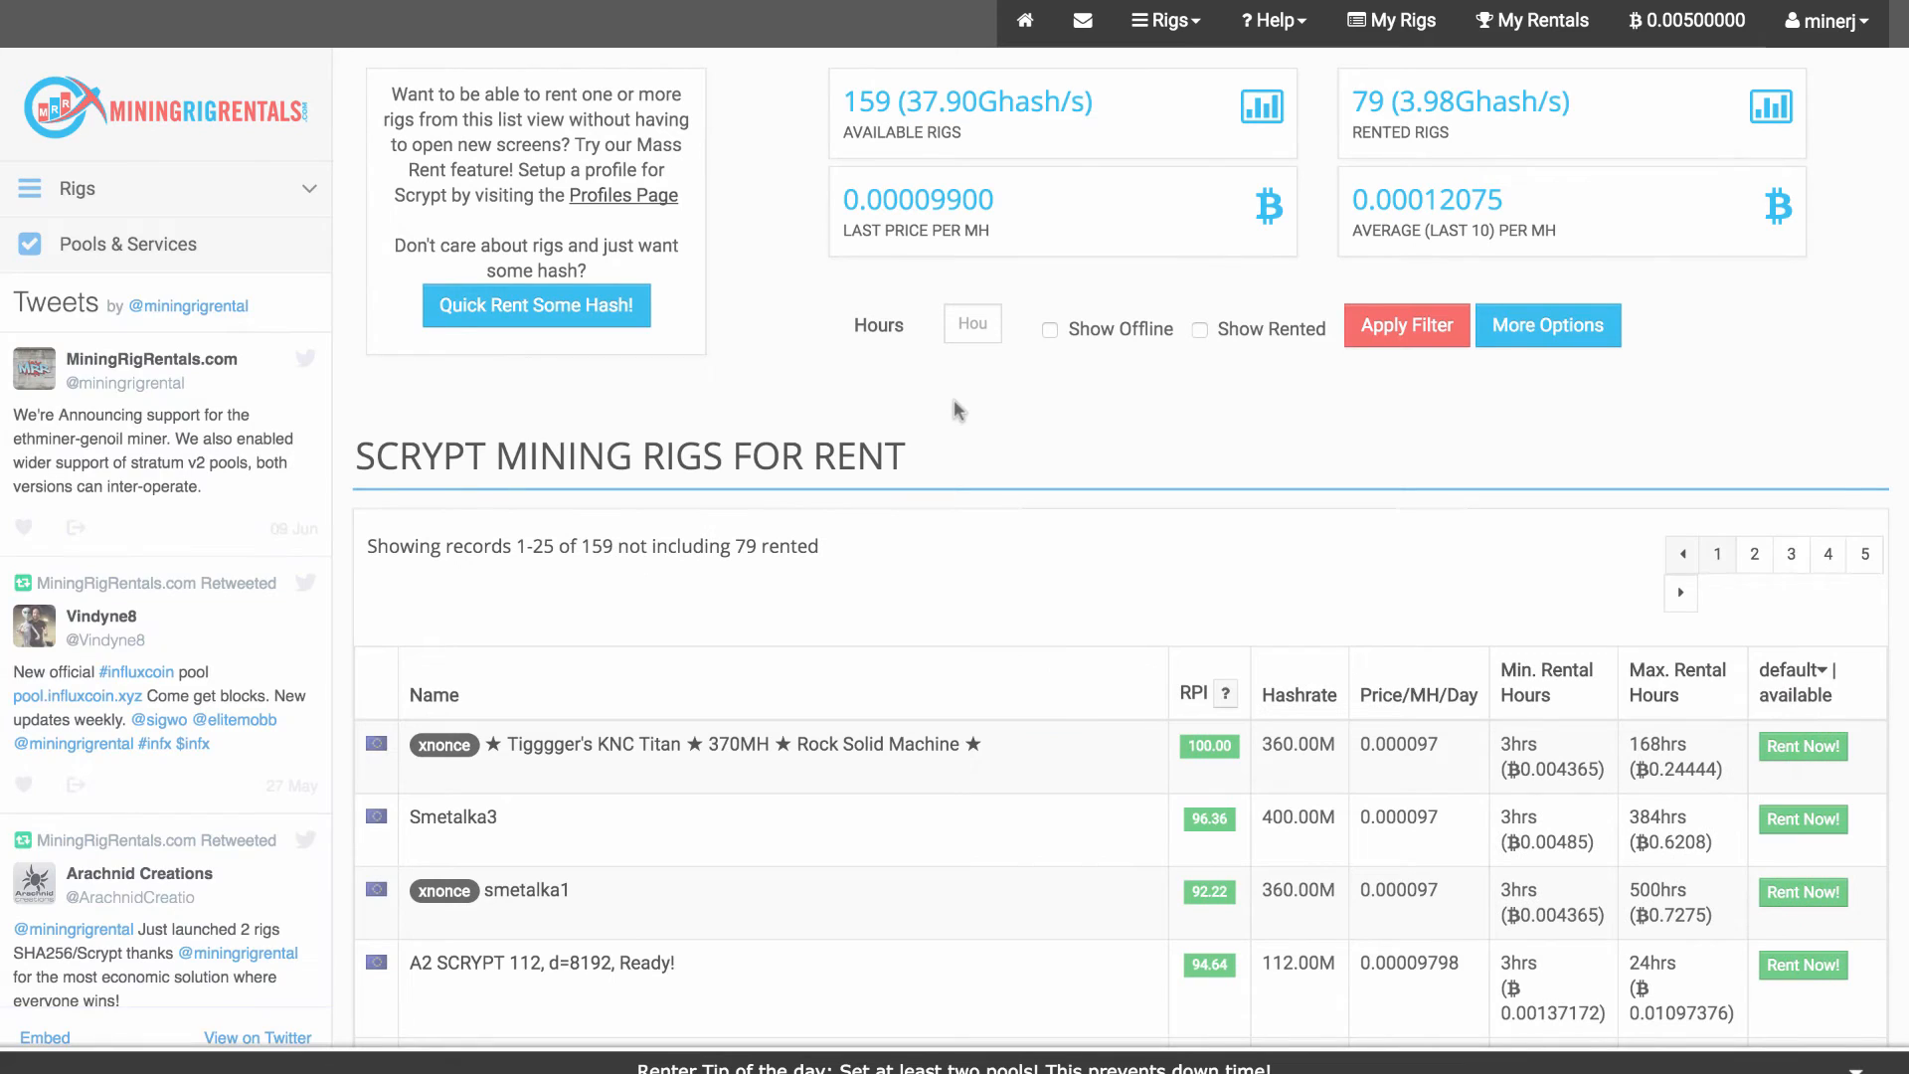
pyautogui.click(1809, 754)
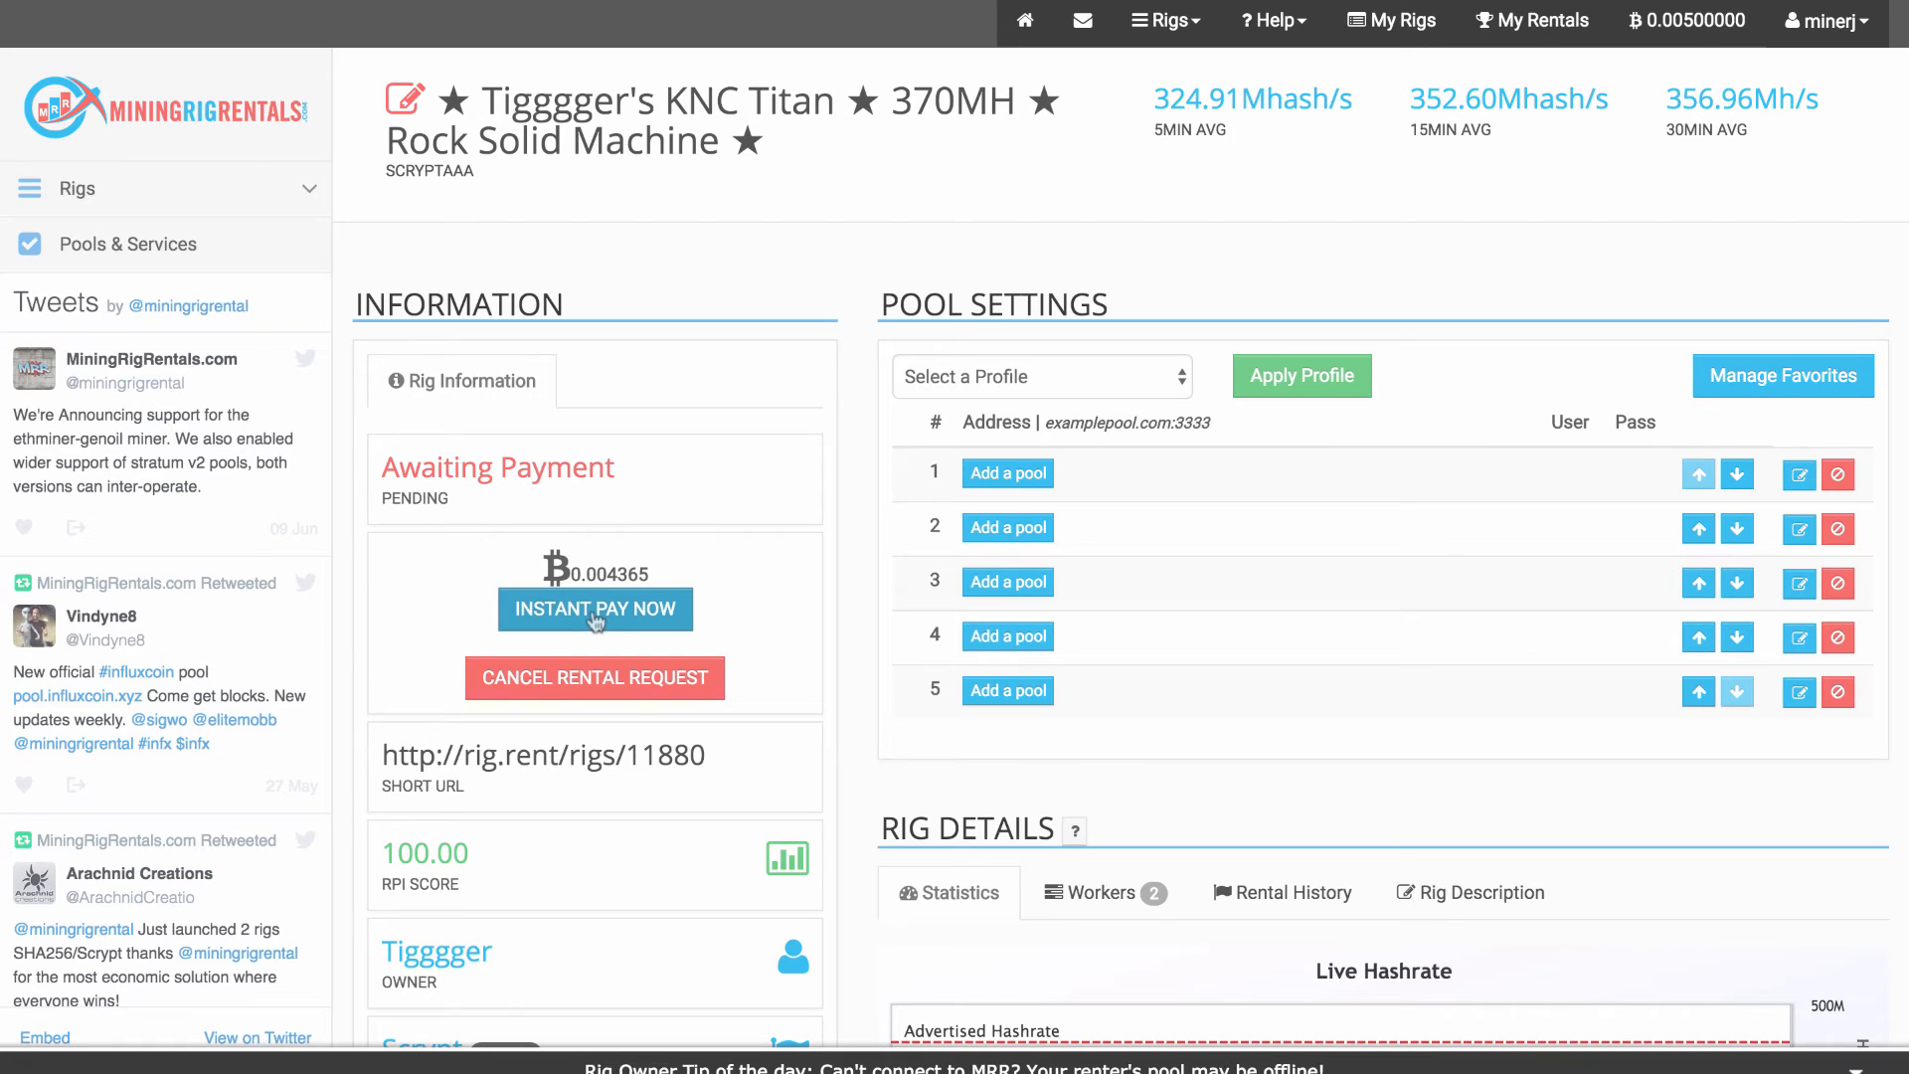
# Pay instantly for the KNC Titan rental from the account balance
pyautogui.click(595, 616)
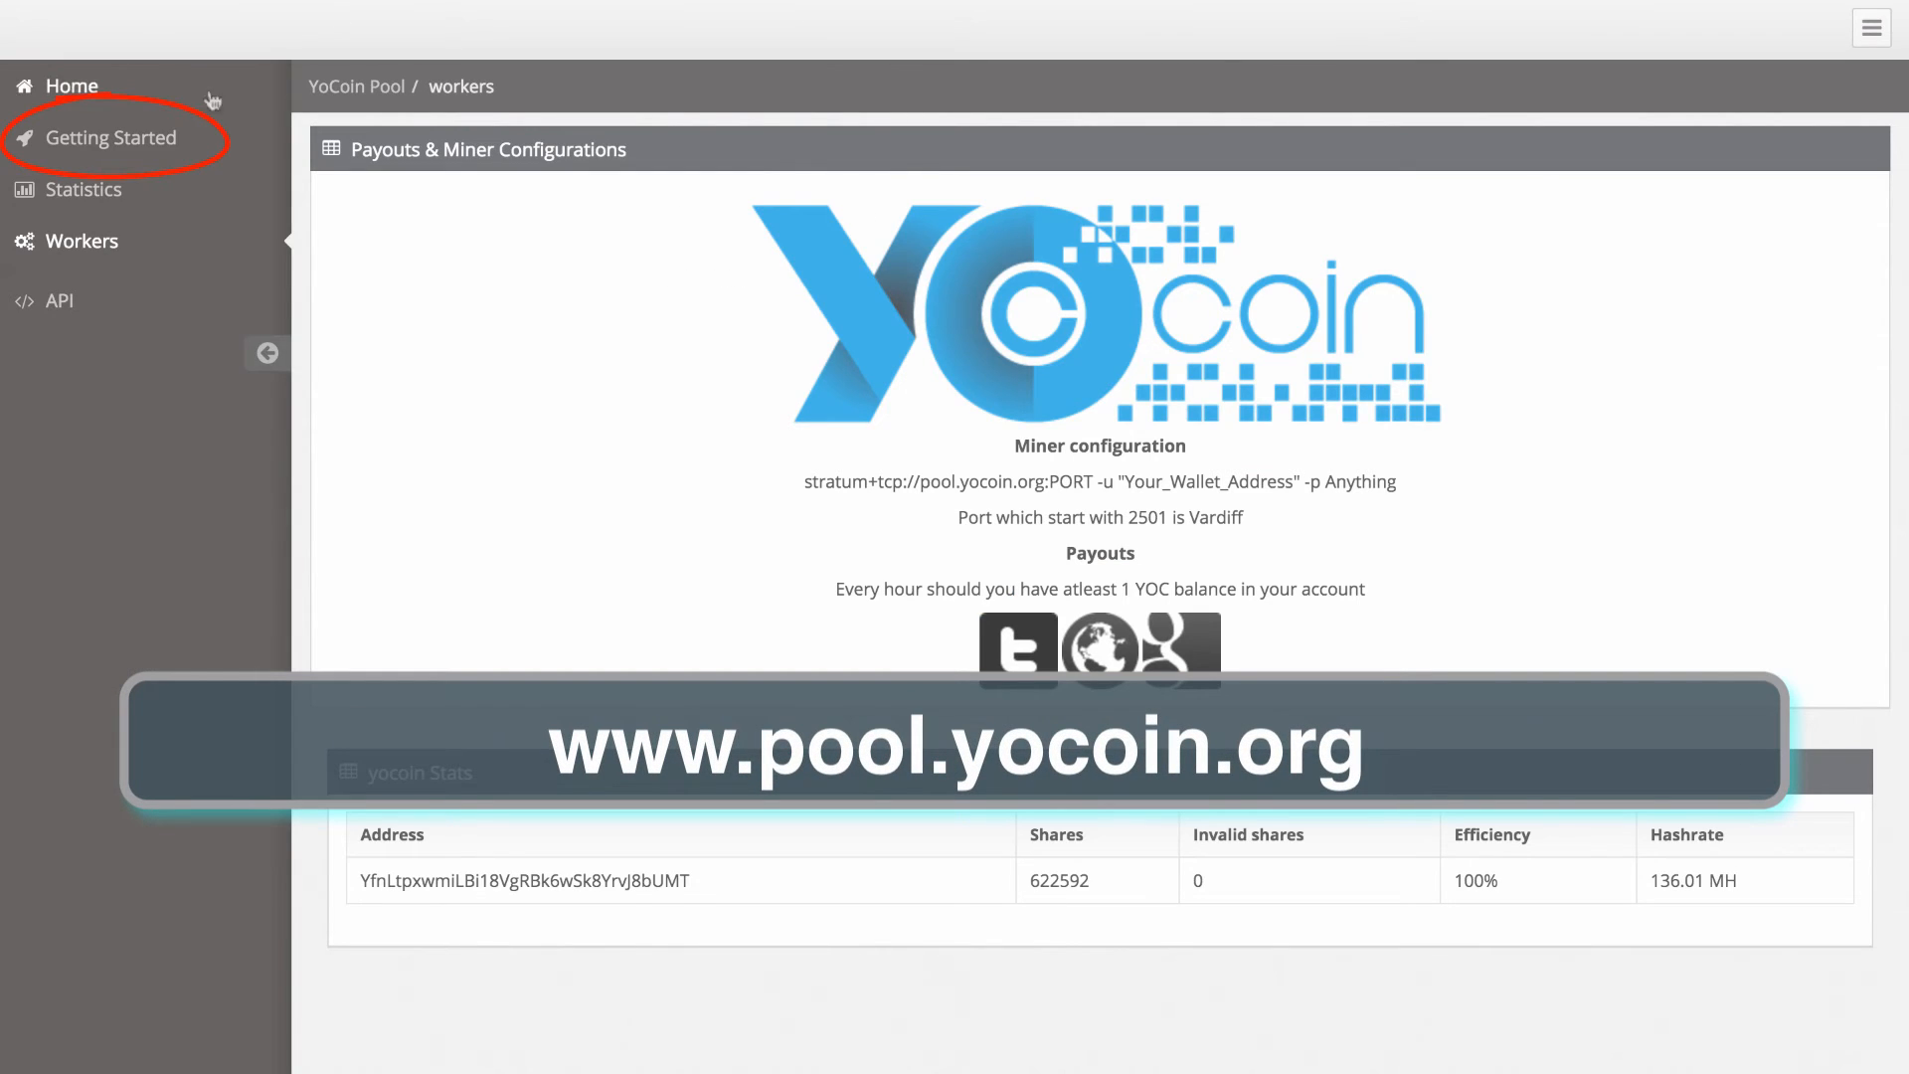
# Show YoCoin Pool's Getting Started connection details and select the stratum host pool.yocoin.org
pyautogui.click(123, 143)
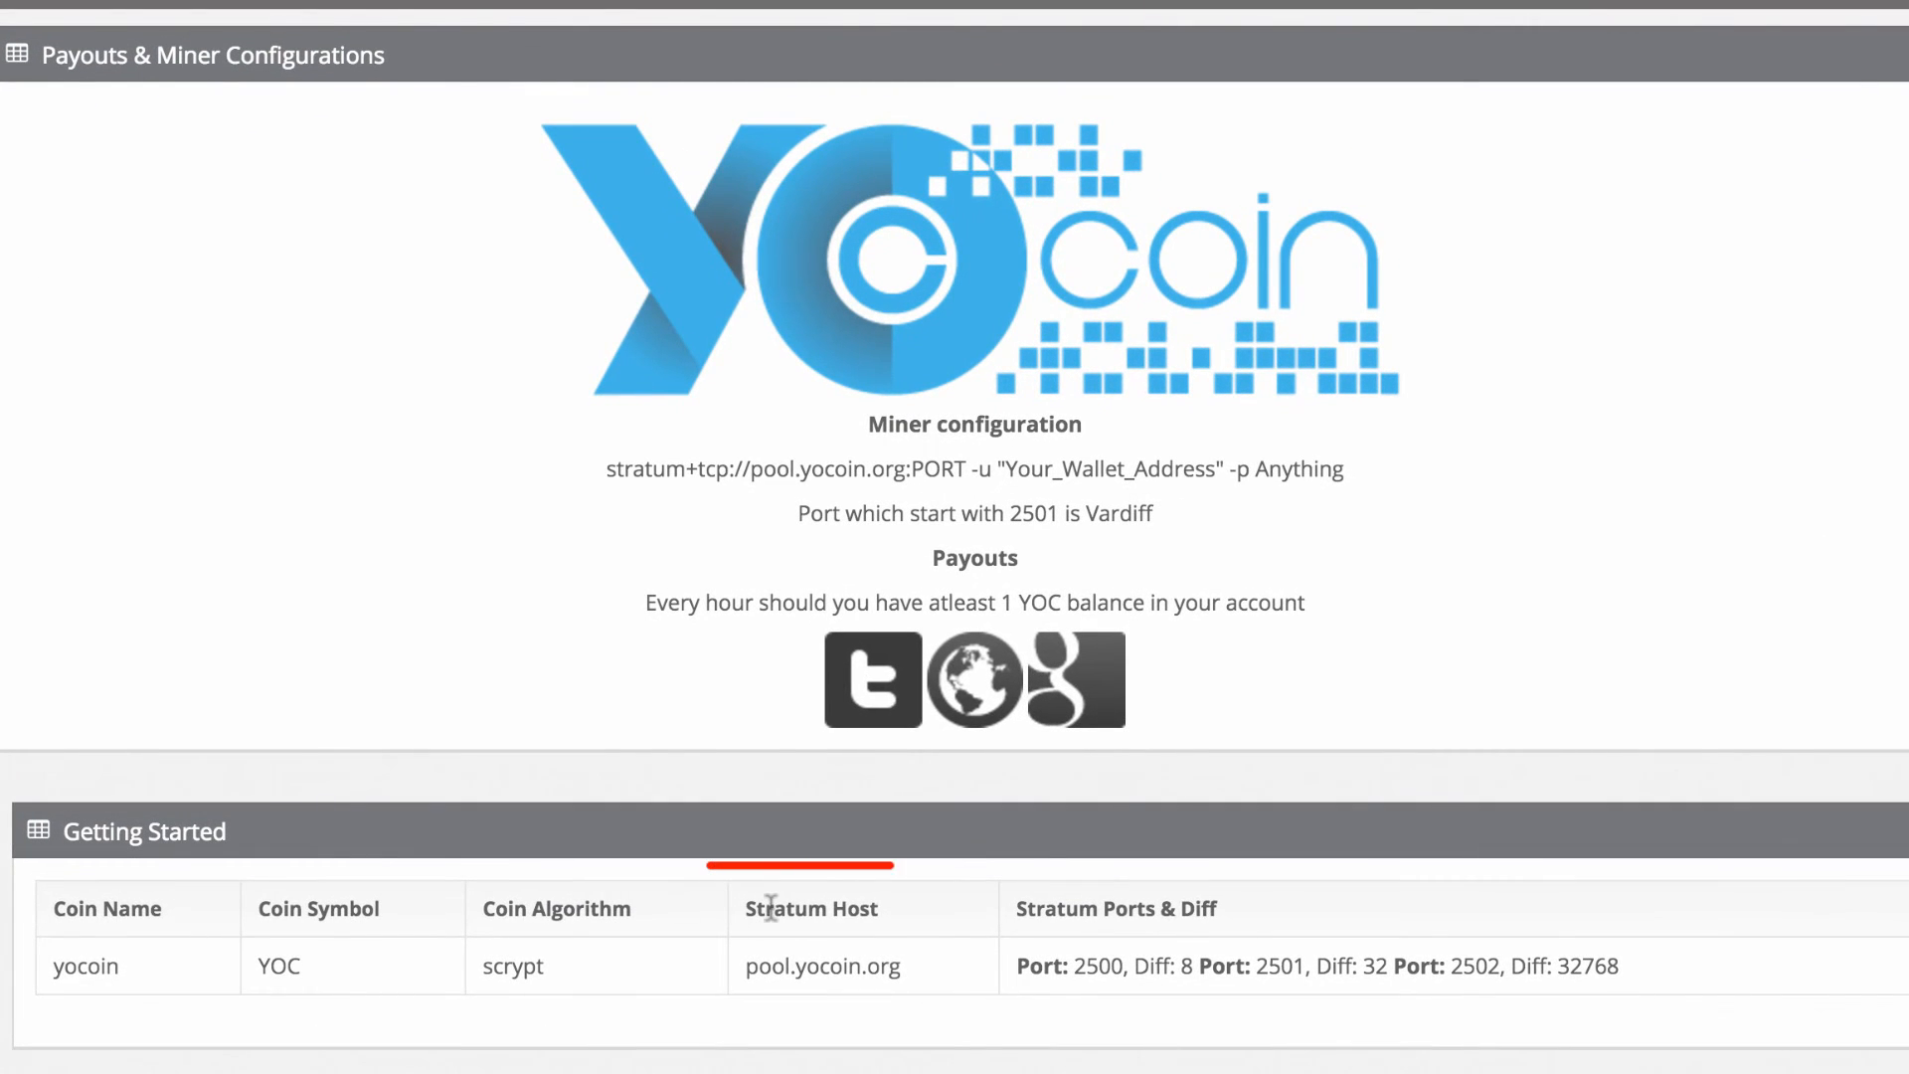
pyautogui.tripleClick(864, 967)
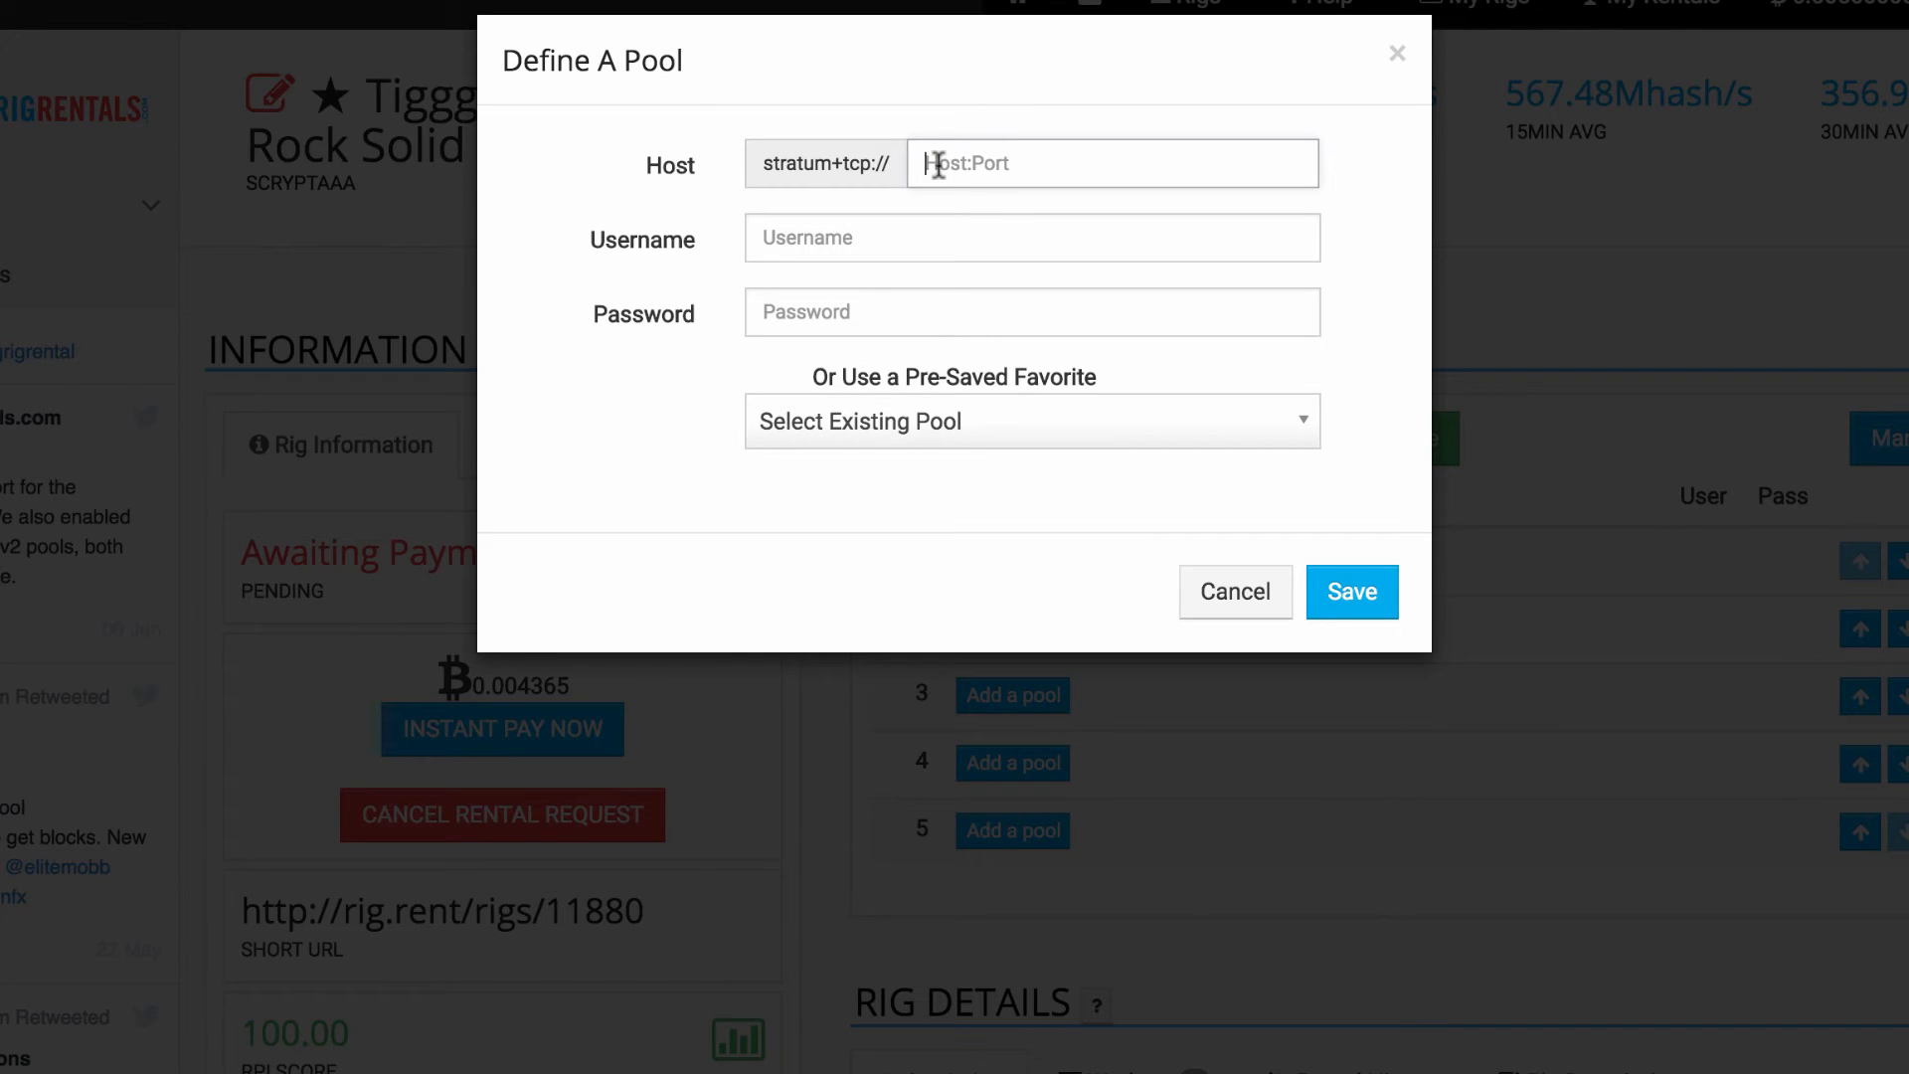
# Enter pool.yocoin.org:2502 as the pool host, taking port 2502 from YoCoin's Getting Started table
pyautogui.write('pool.yocoin.org')
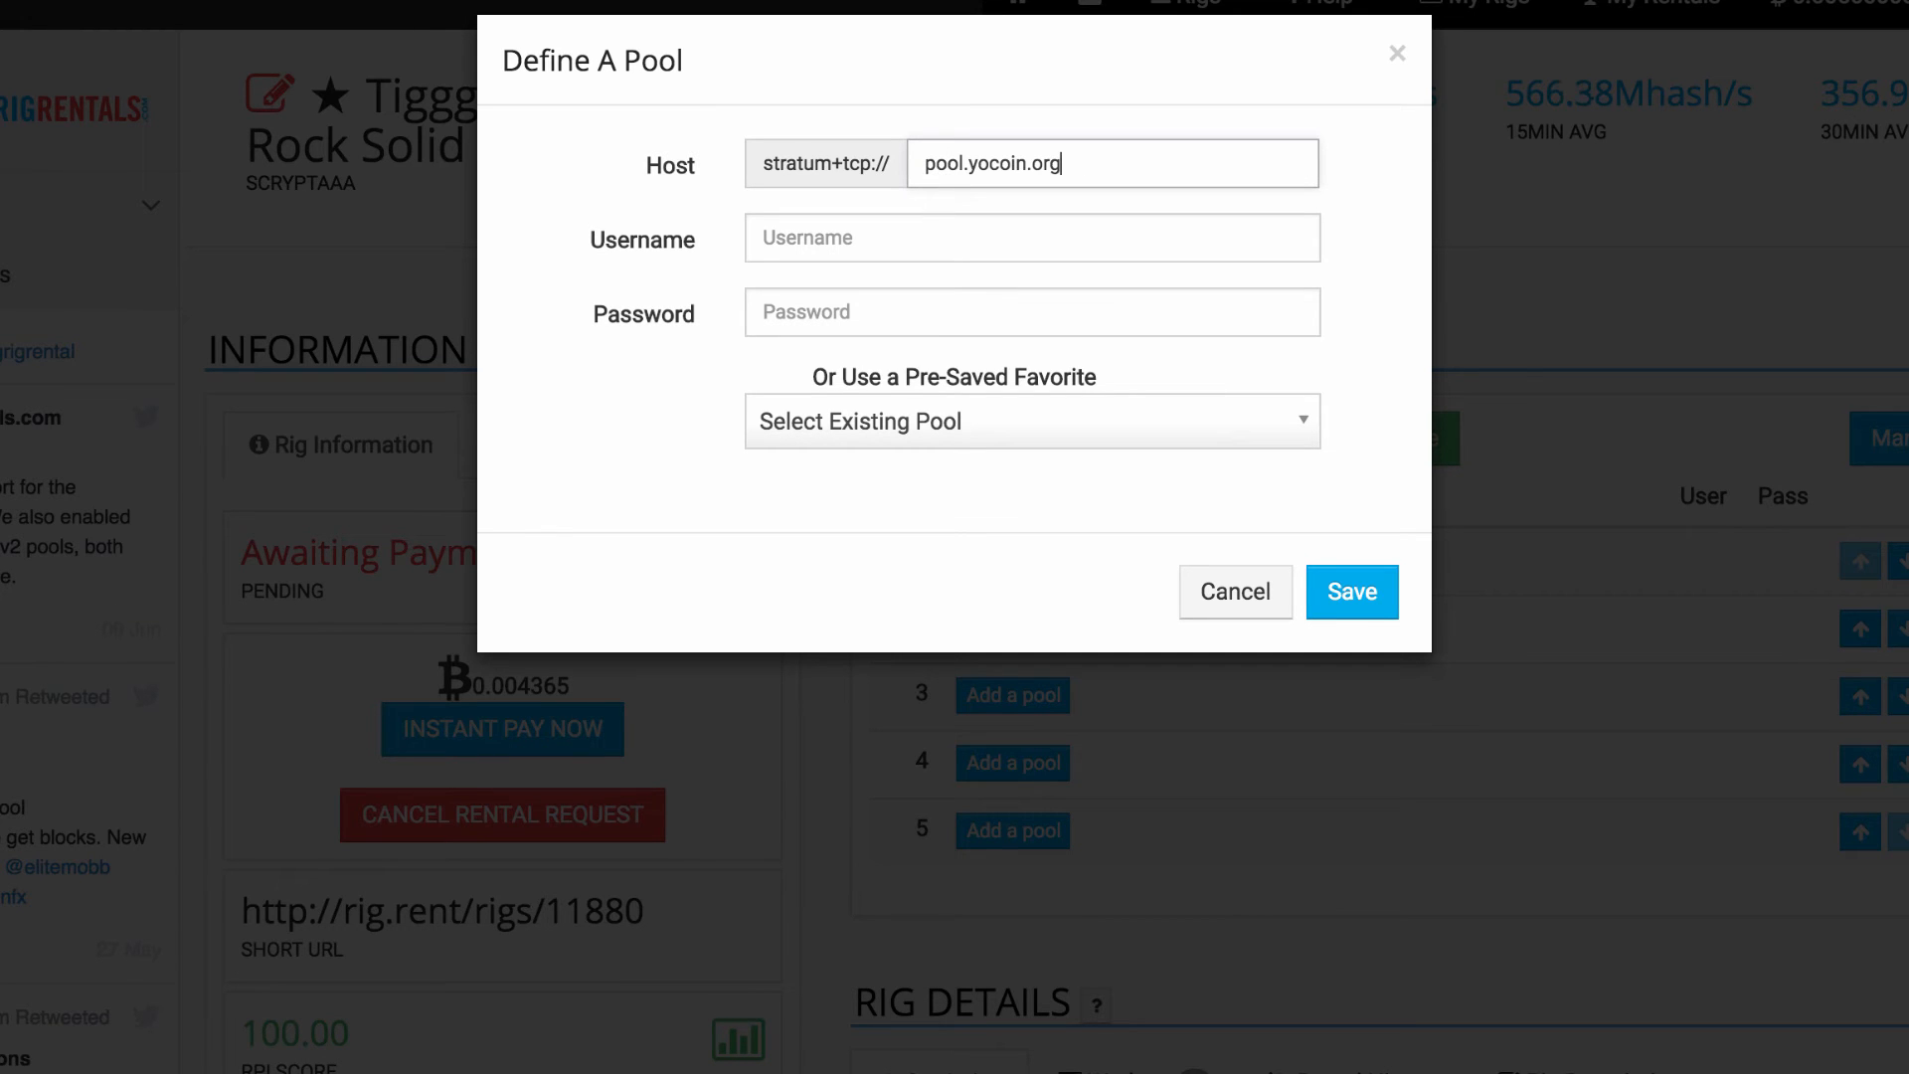
pyautogui.write(':')
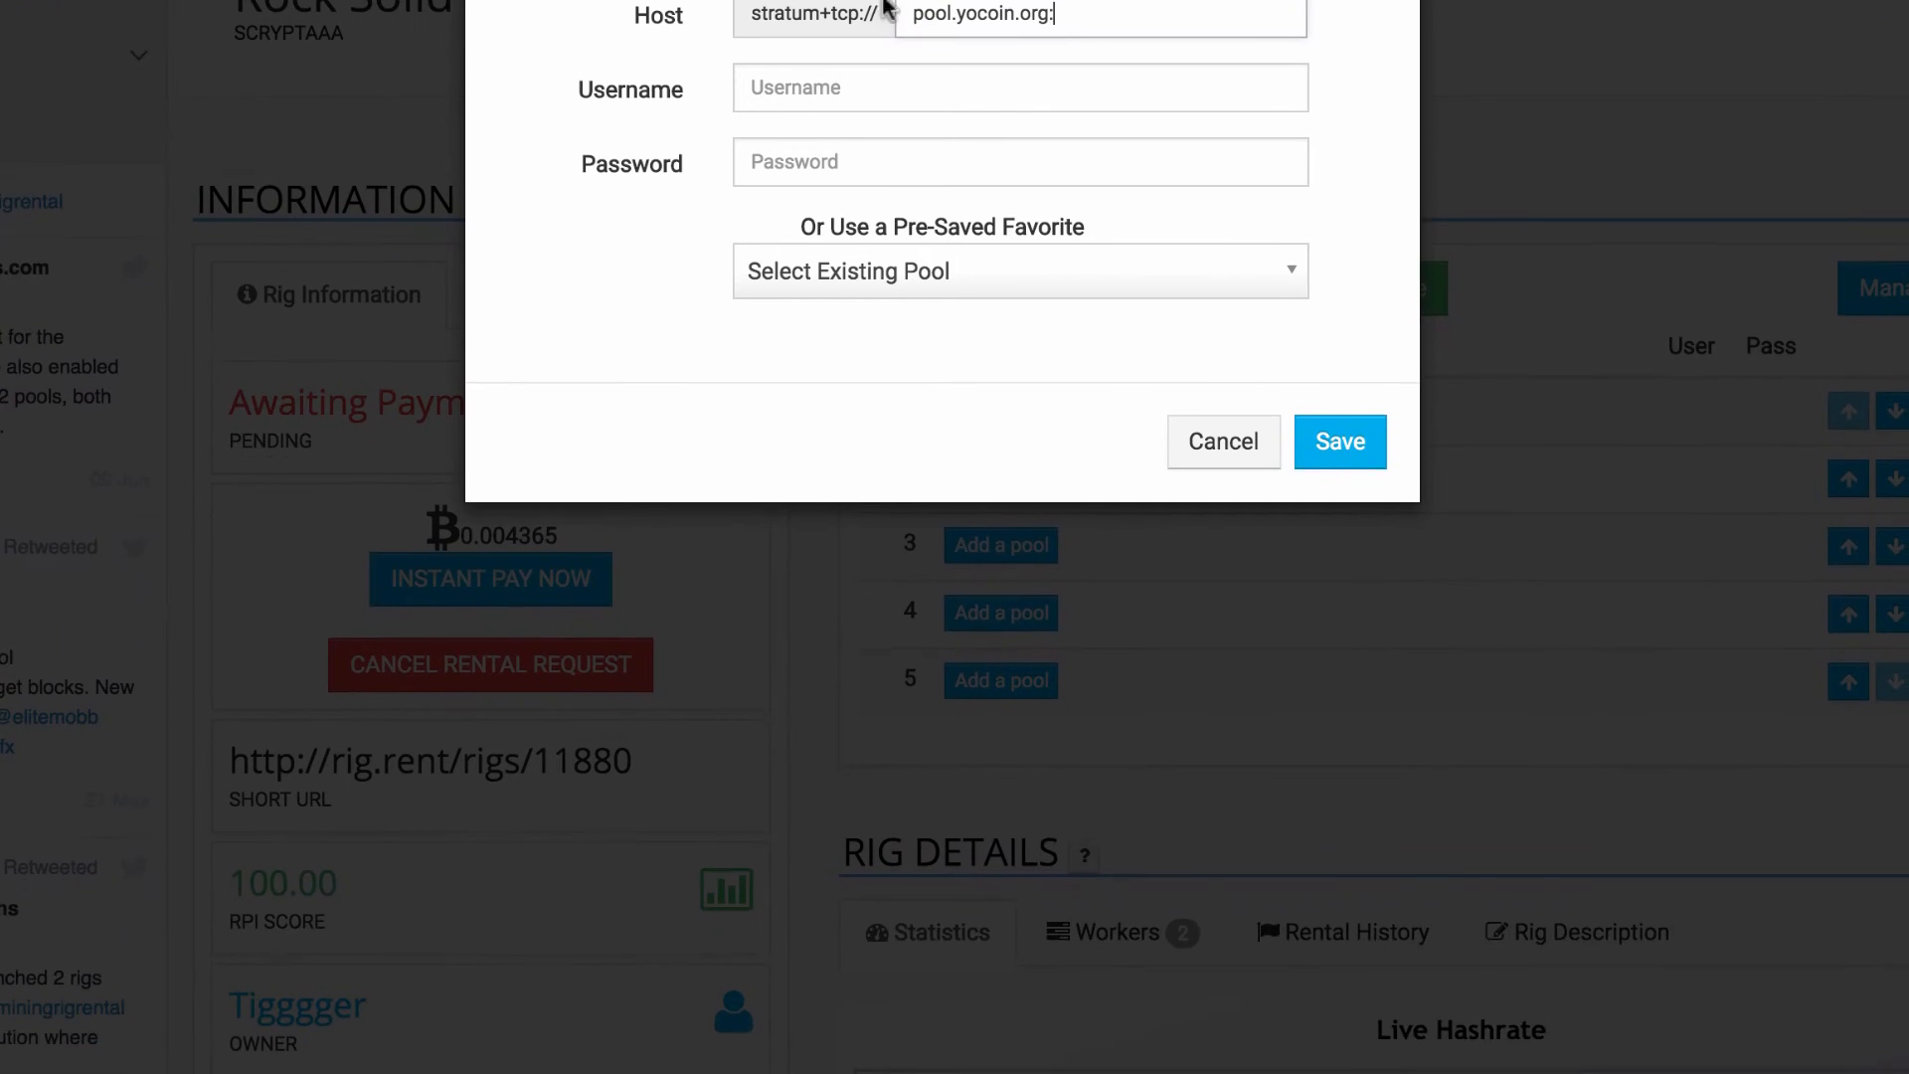
pyautogui.hotkey('ctrl', 'Tab')
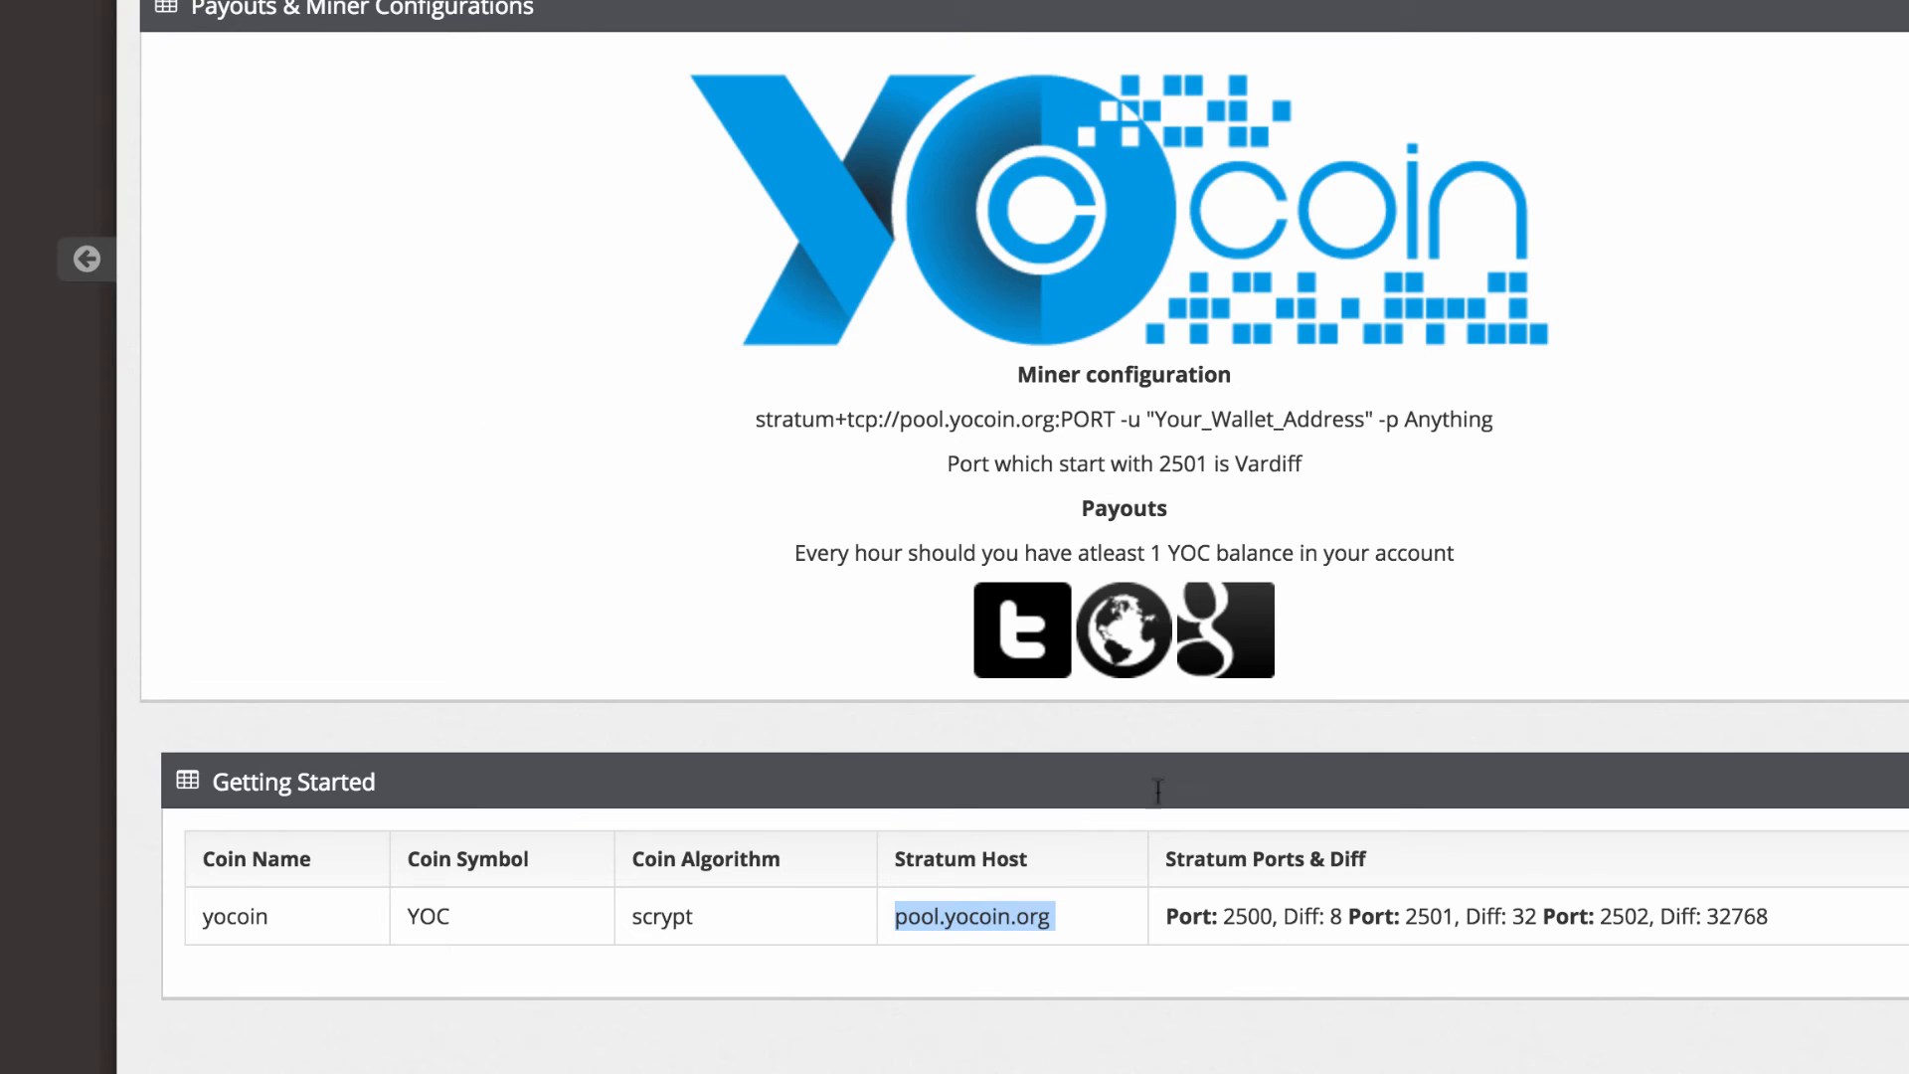
pyautogui.doubleClick(1617, 916)
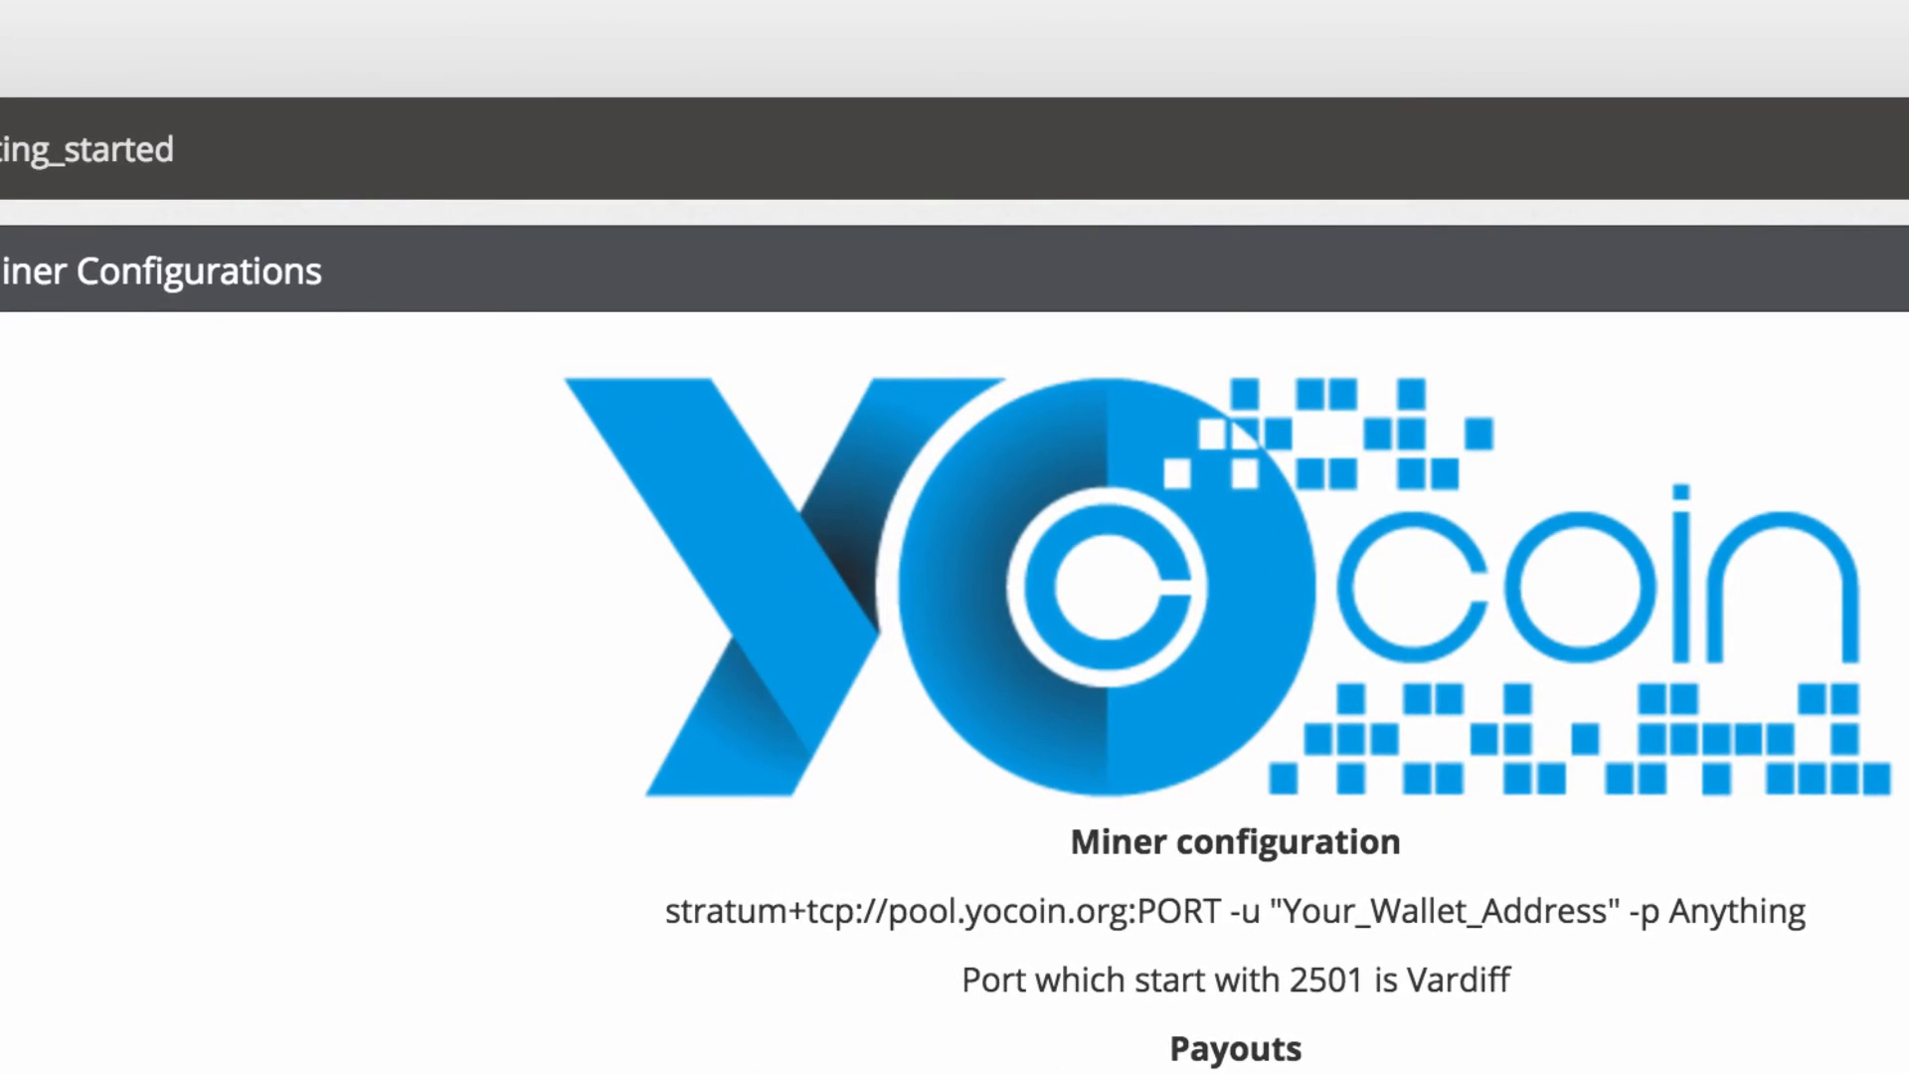
pyautogui.hotkey('ctrl', 'shift', 'Tab')
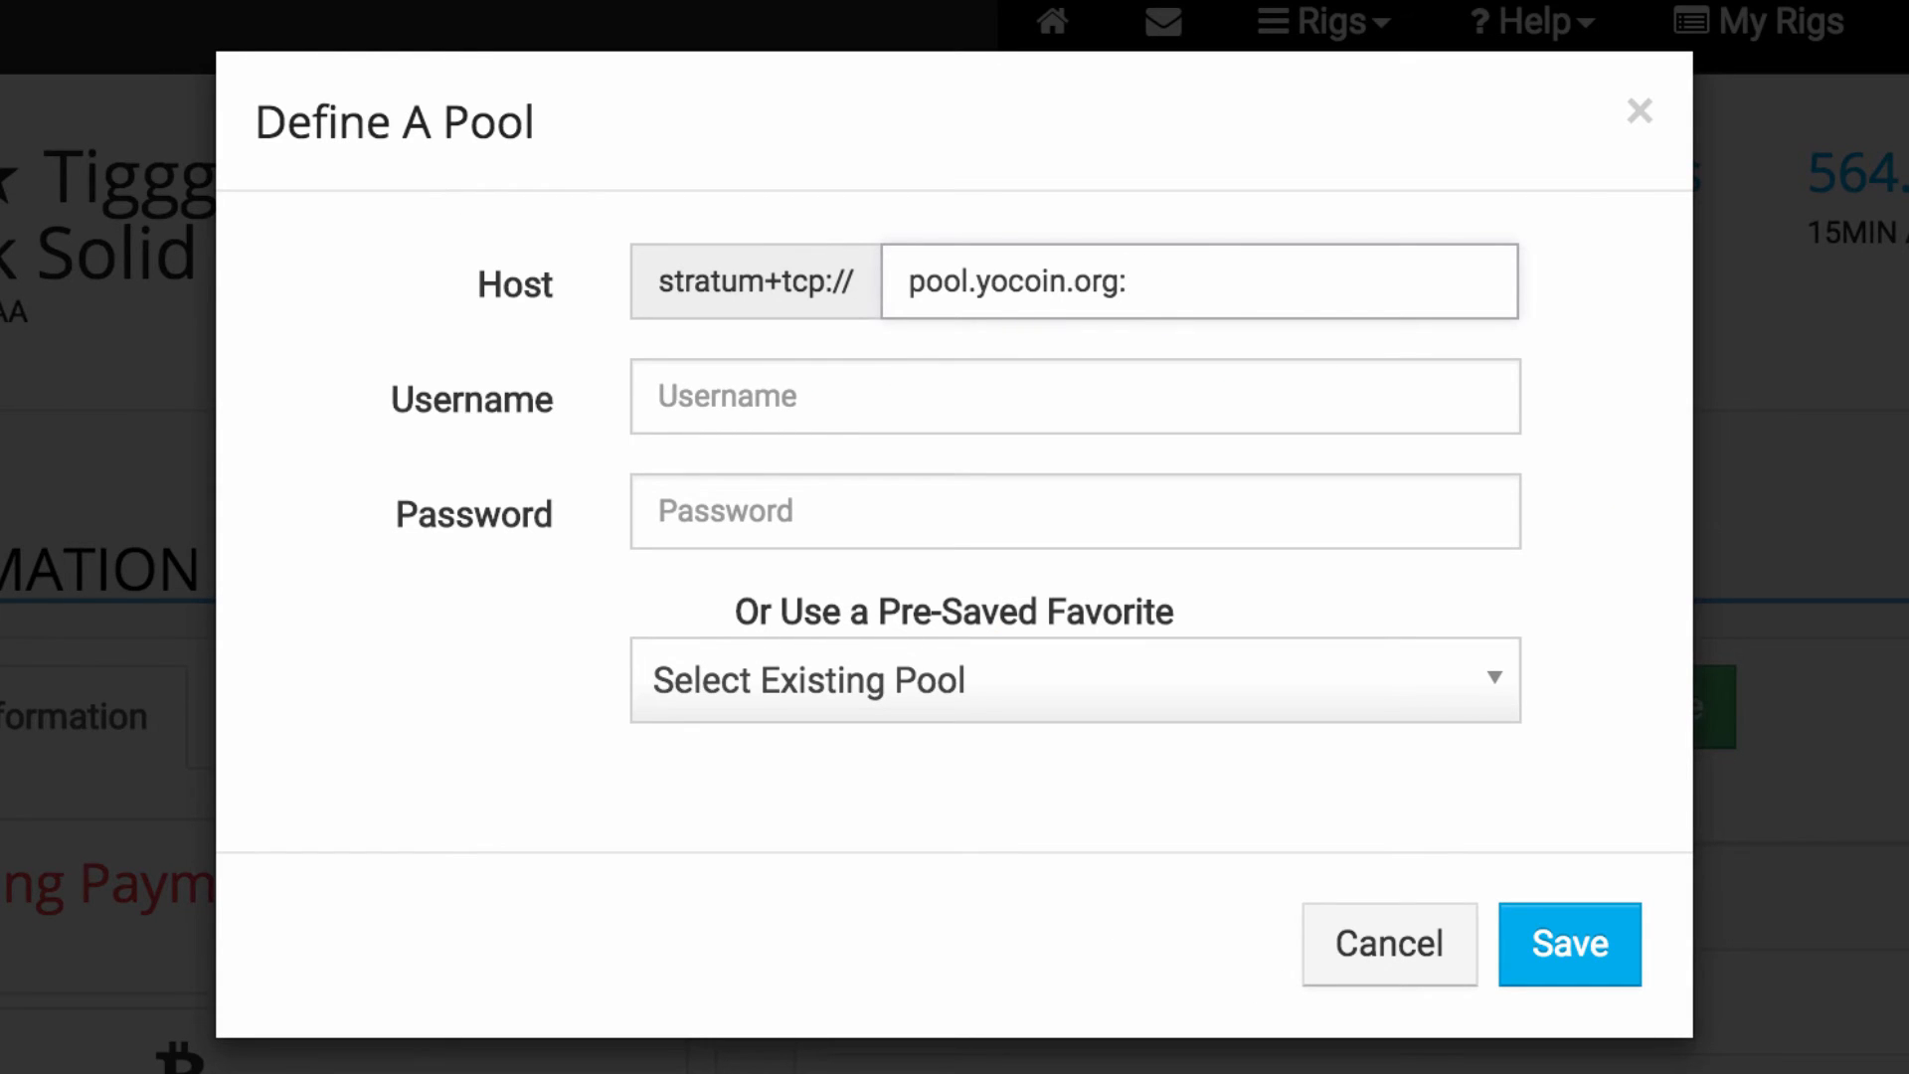
pyautogui.write('2502')
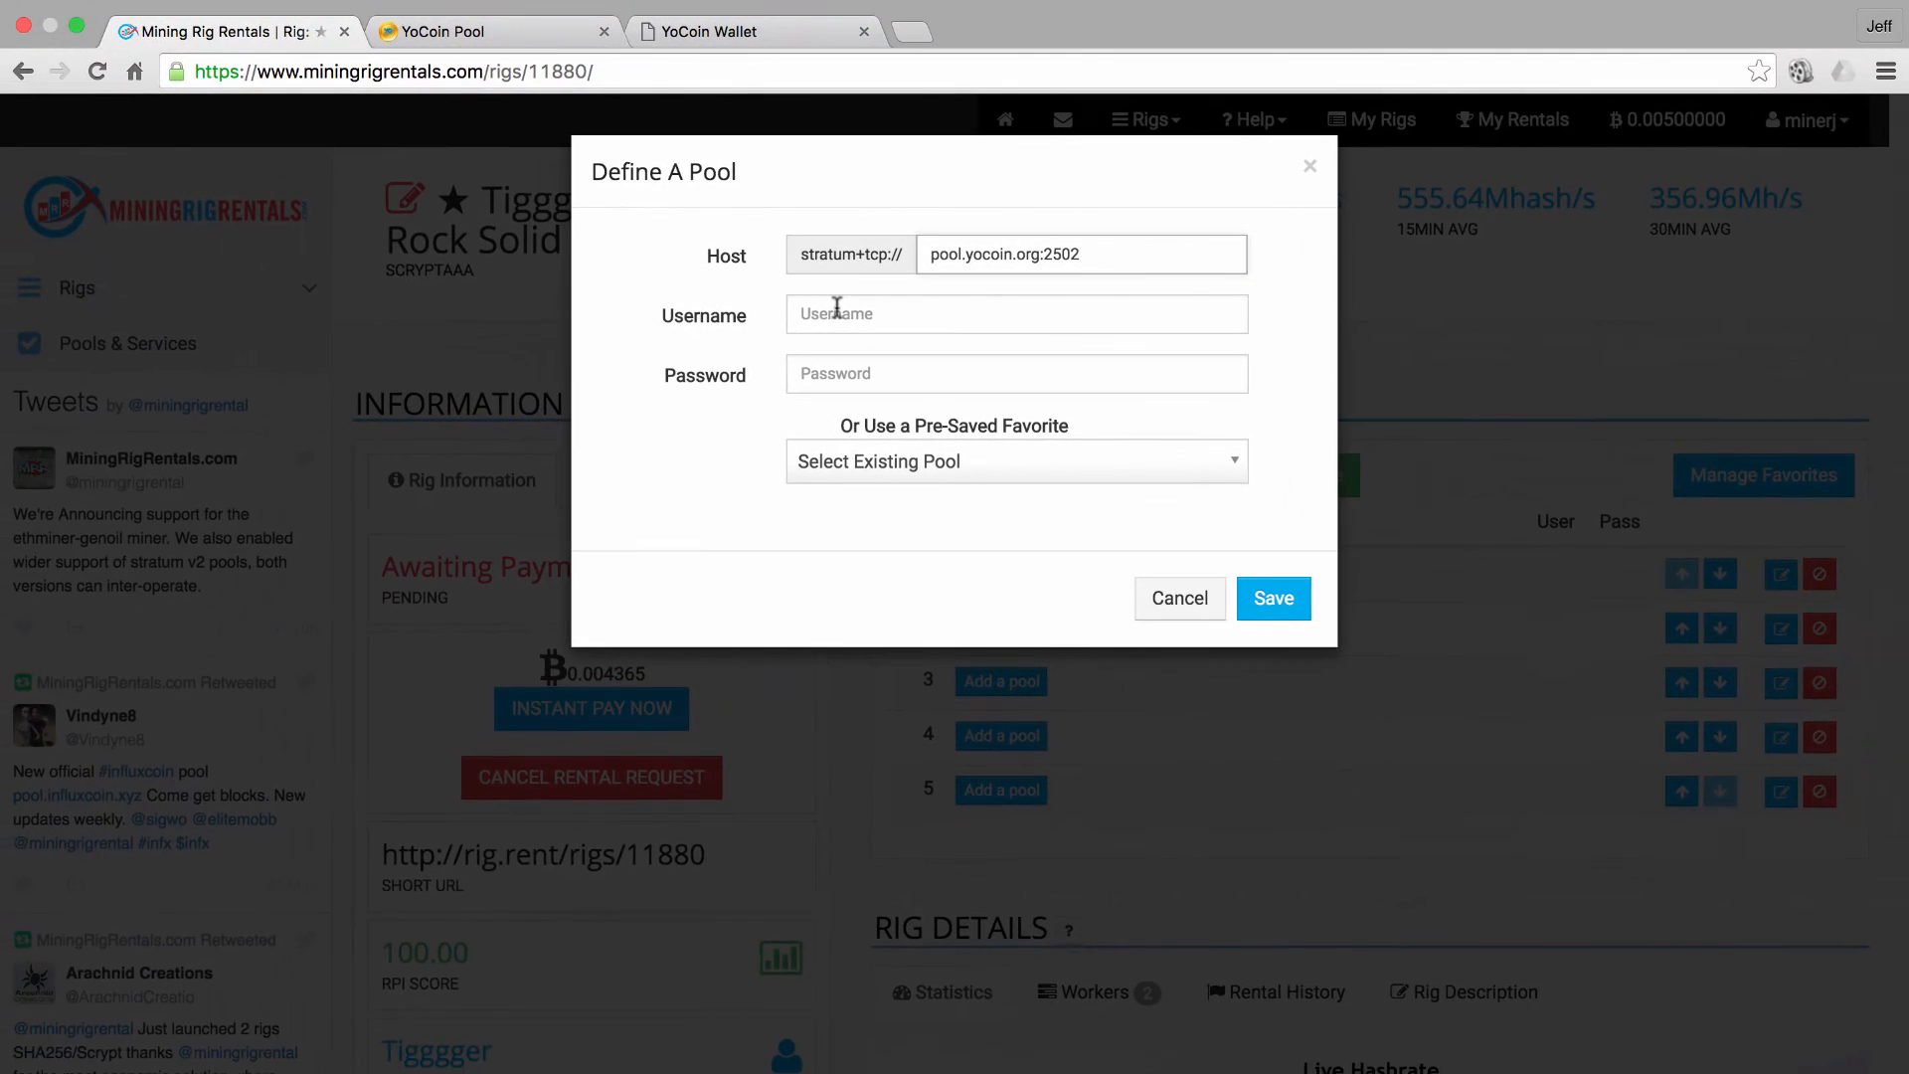
# Save the pool with the copied YoCoin wallet address as username and a password
pyautogui.click(720, 34)
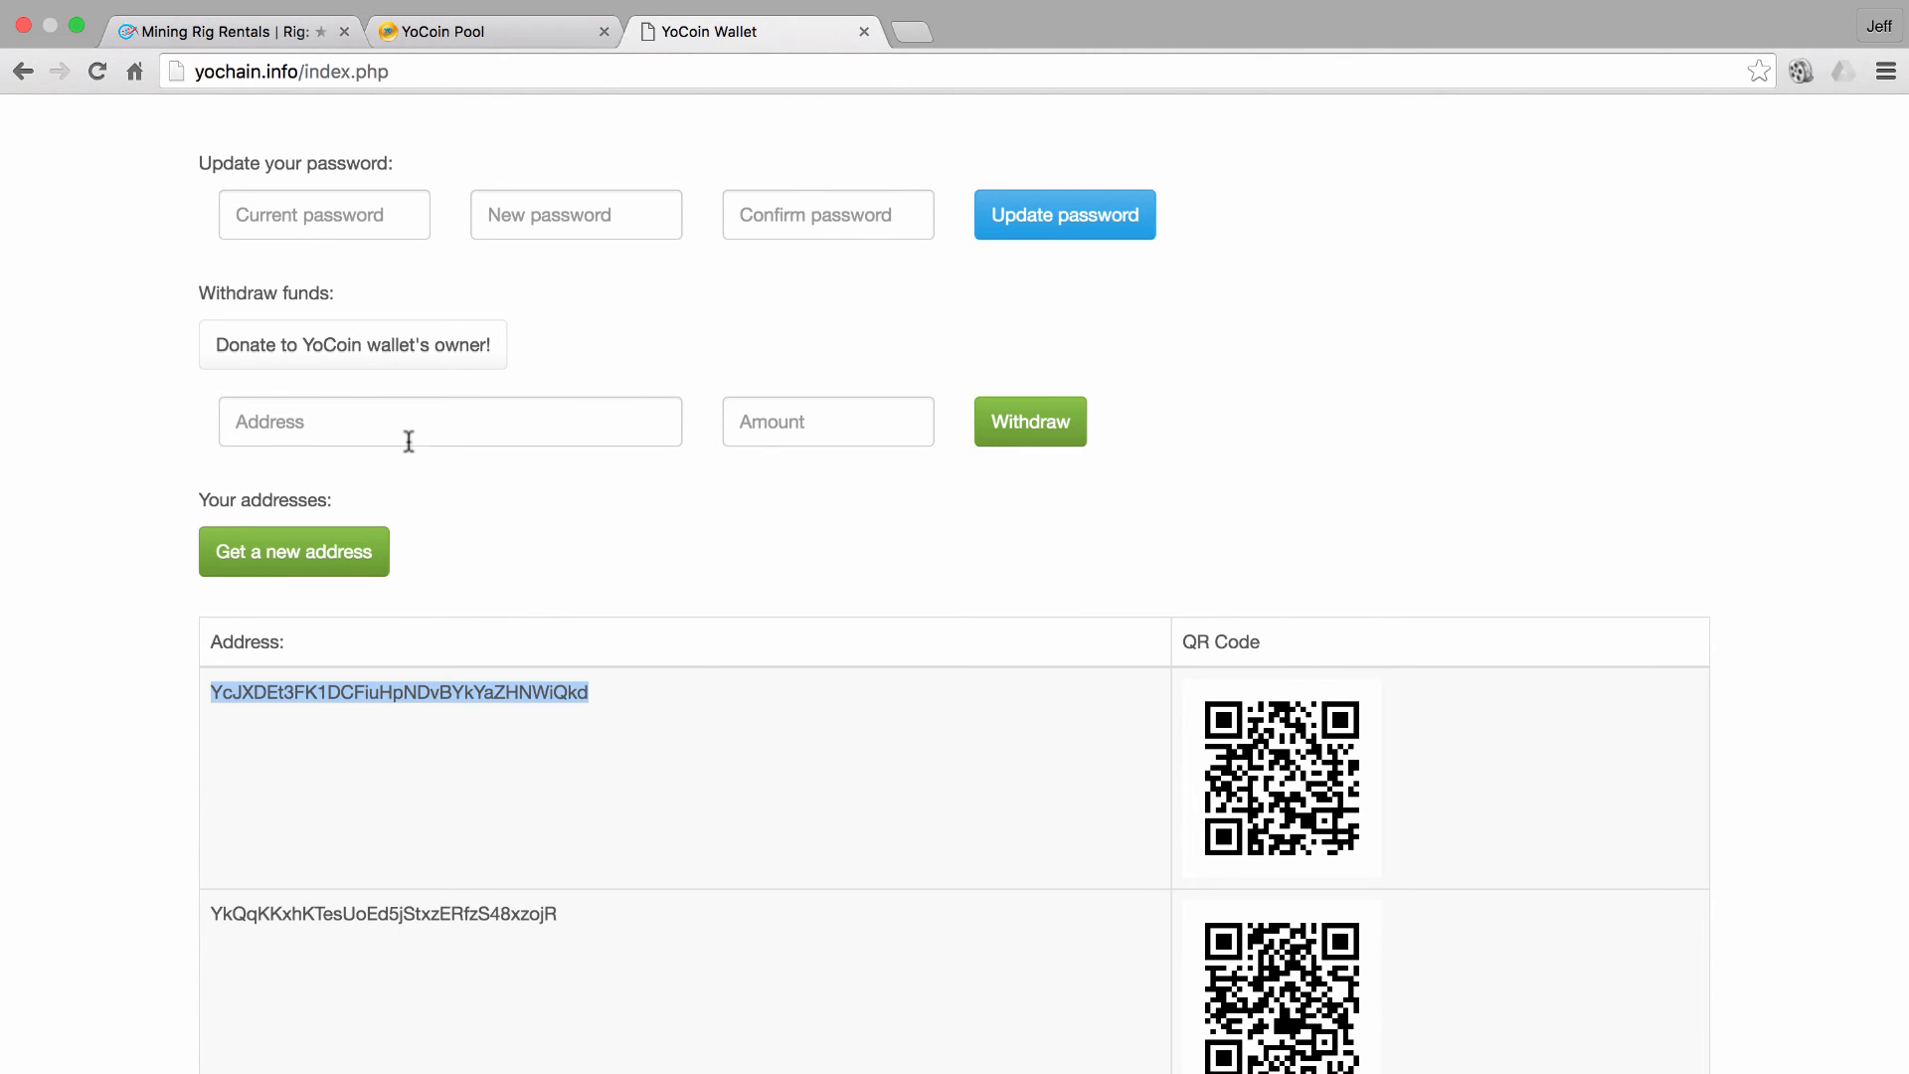
pyautogui.click(288, 33)
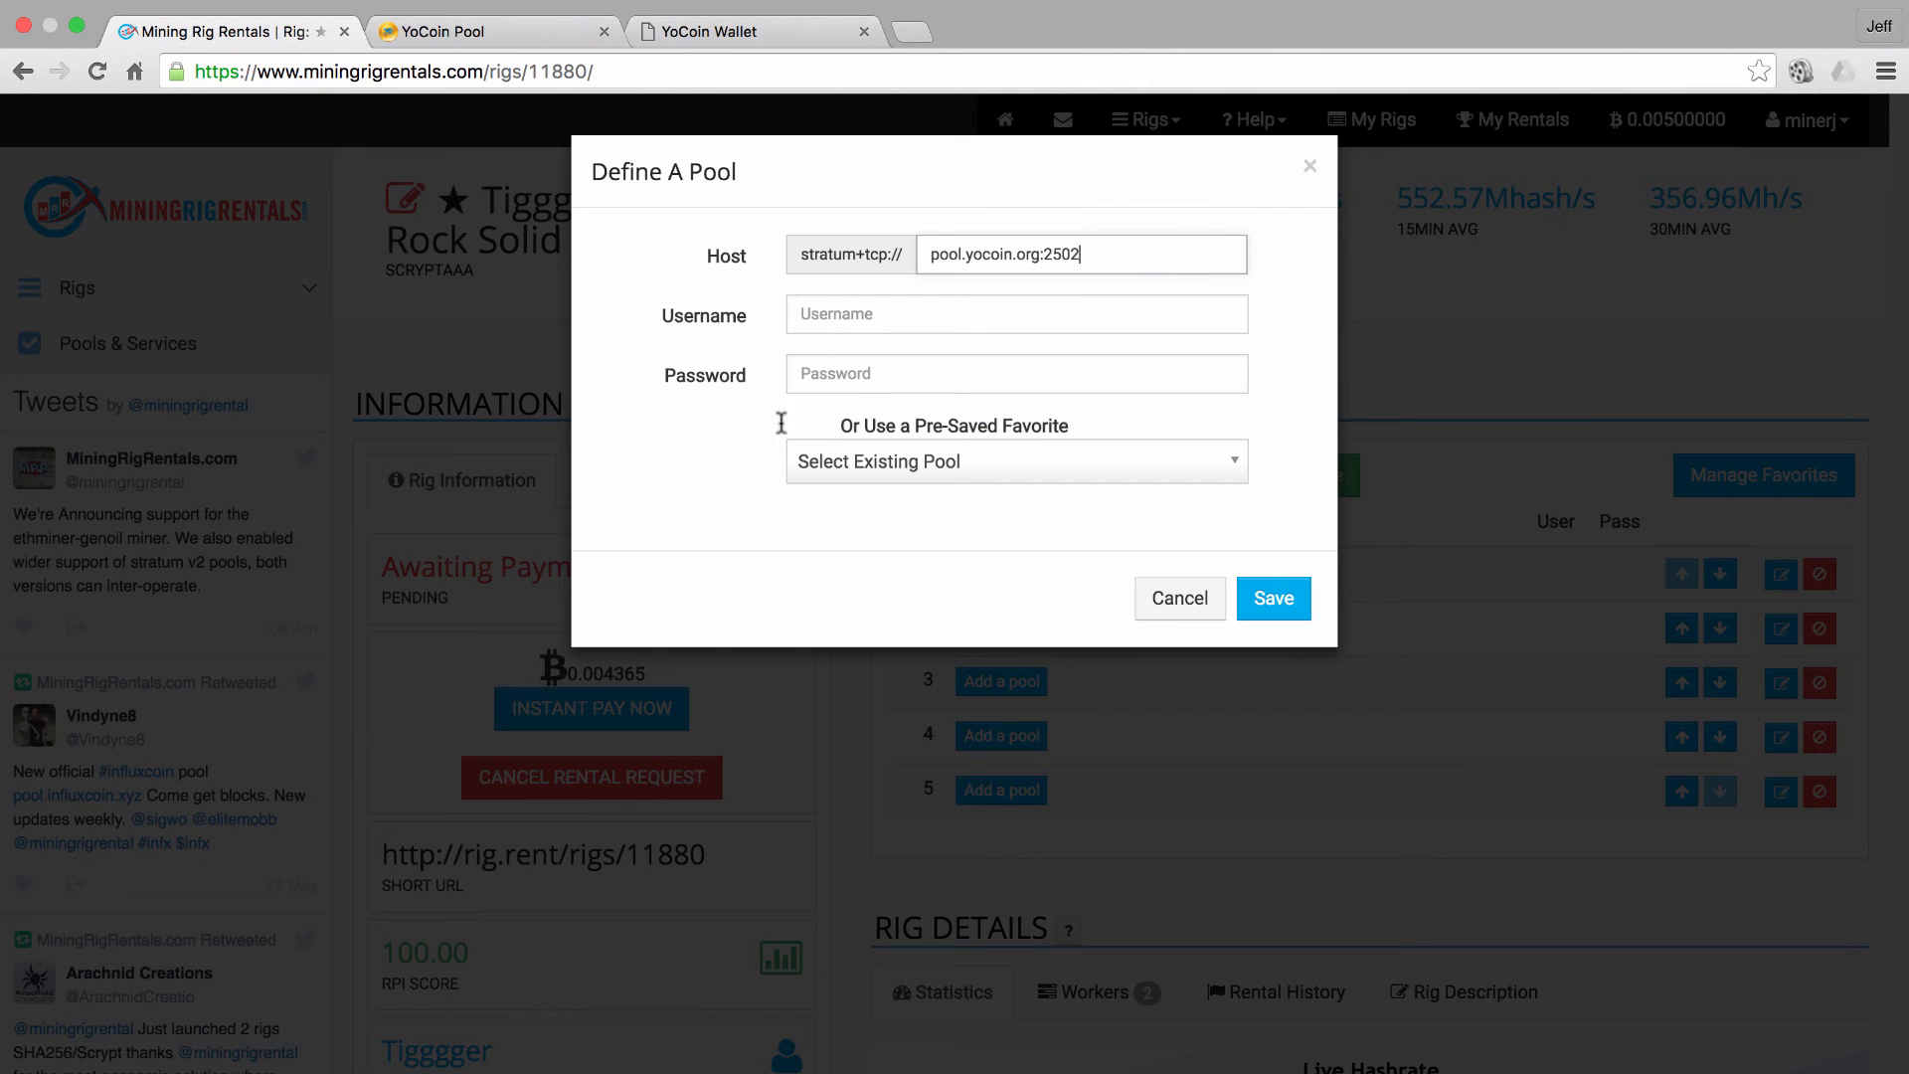
pyautogui.click(826, 316)
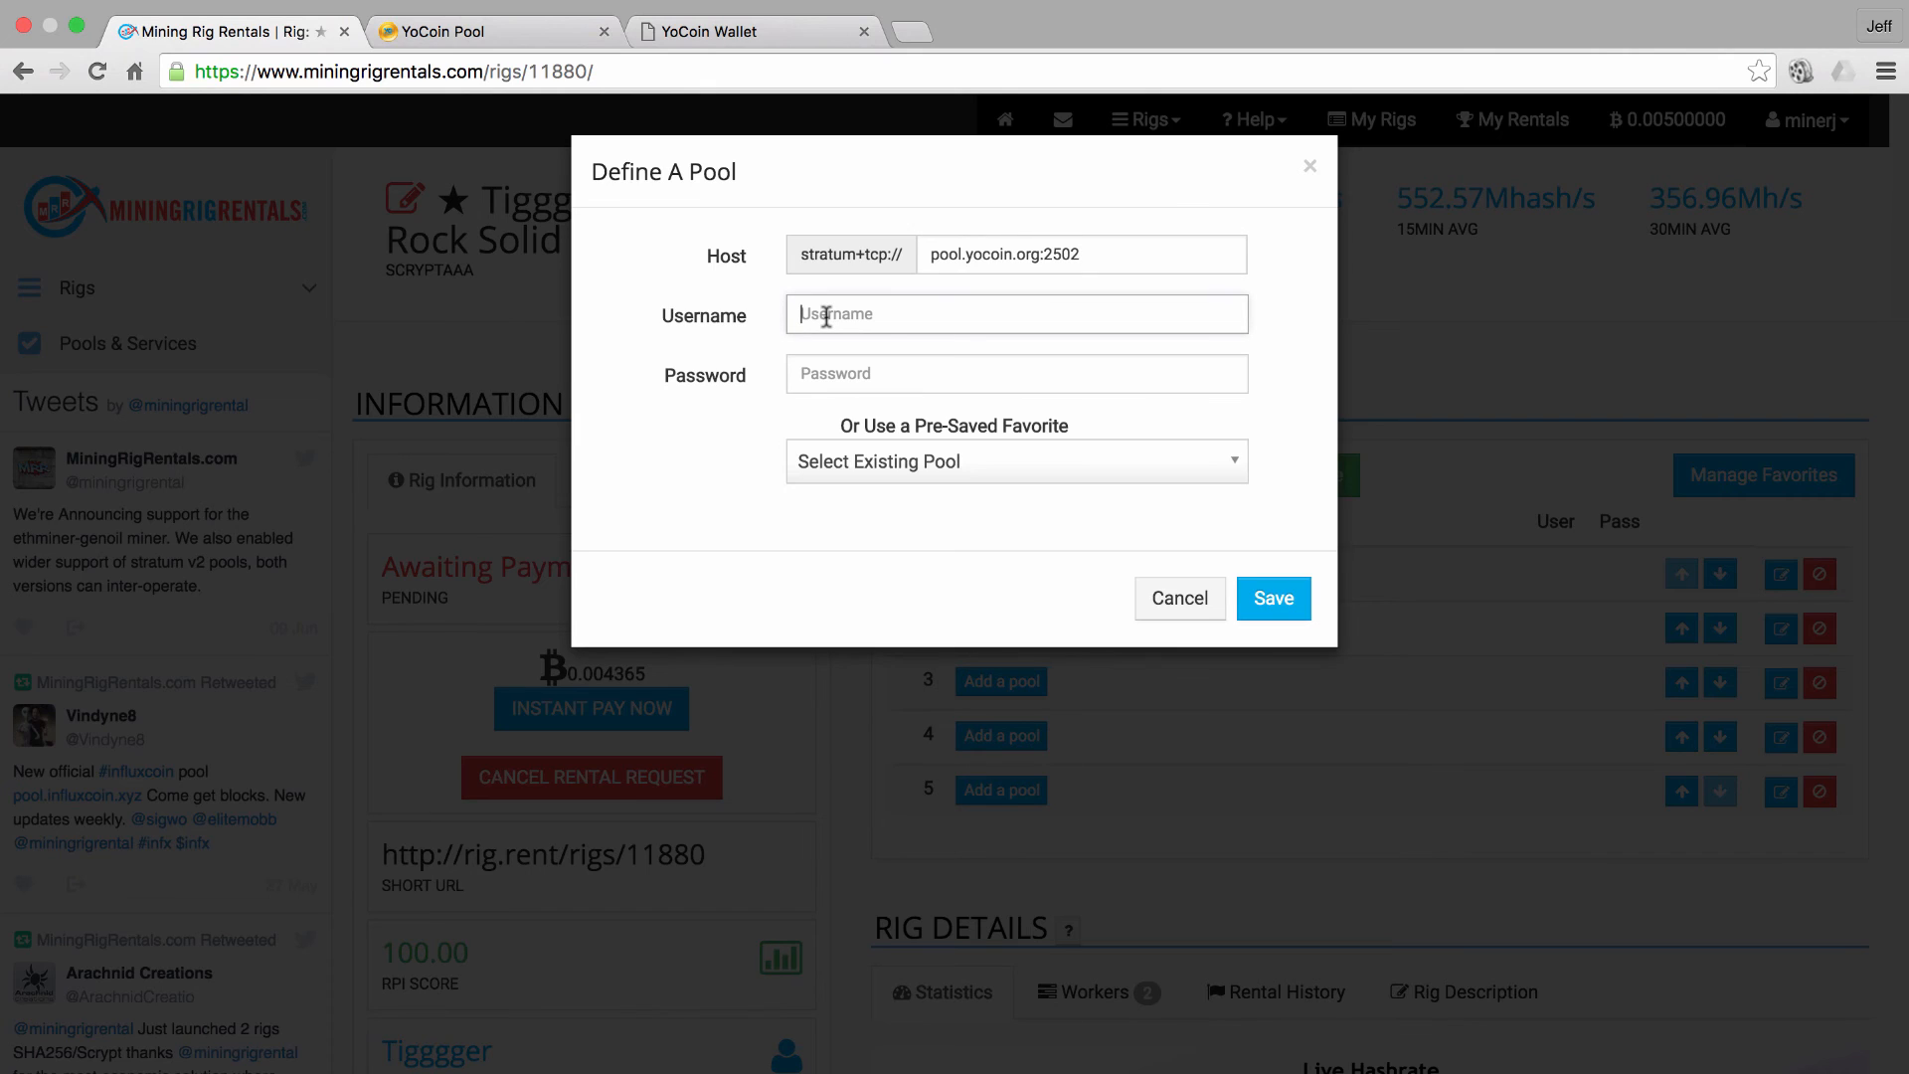
pyautogui.write('YcJXDEt3FK1DCFiuHpNDvBYkYaZHNWiQkd')
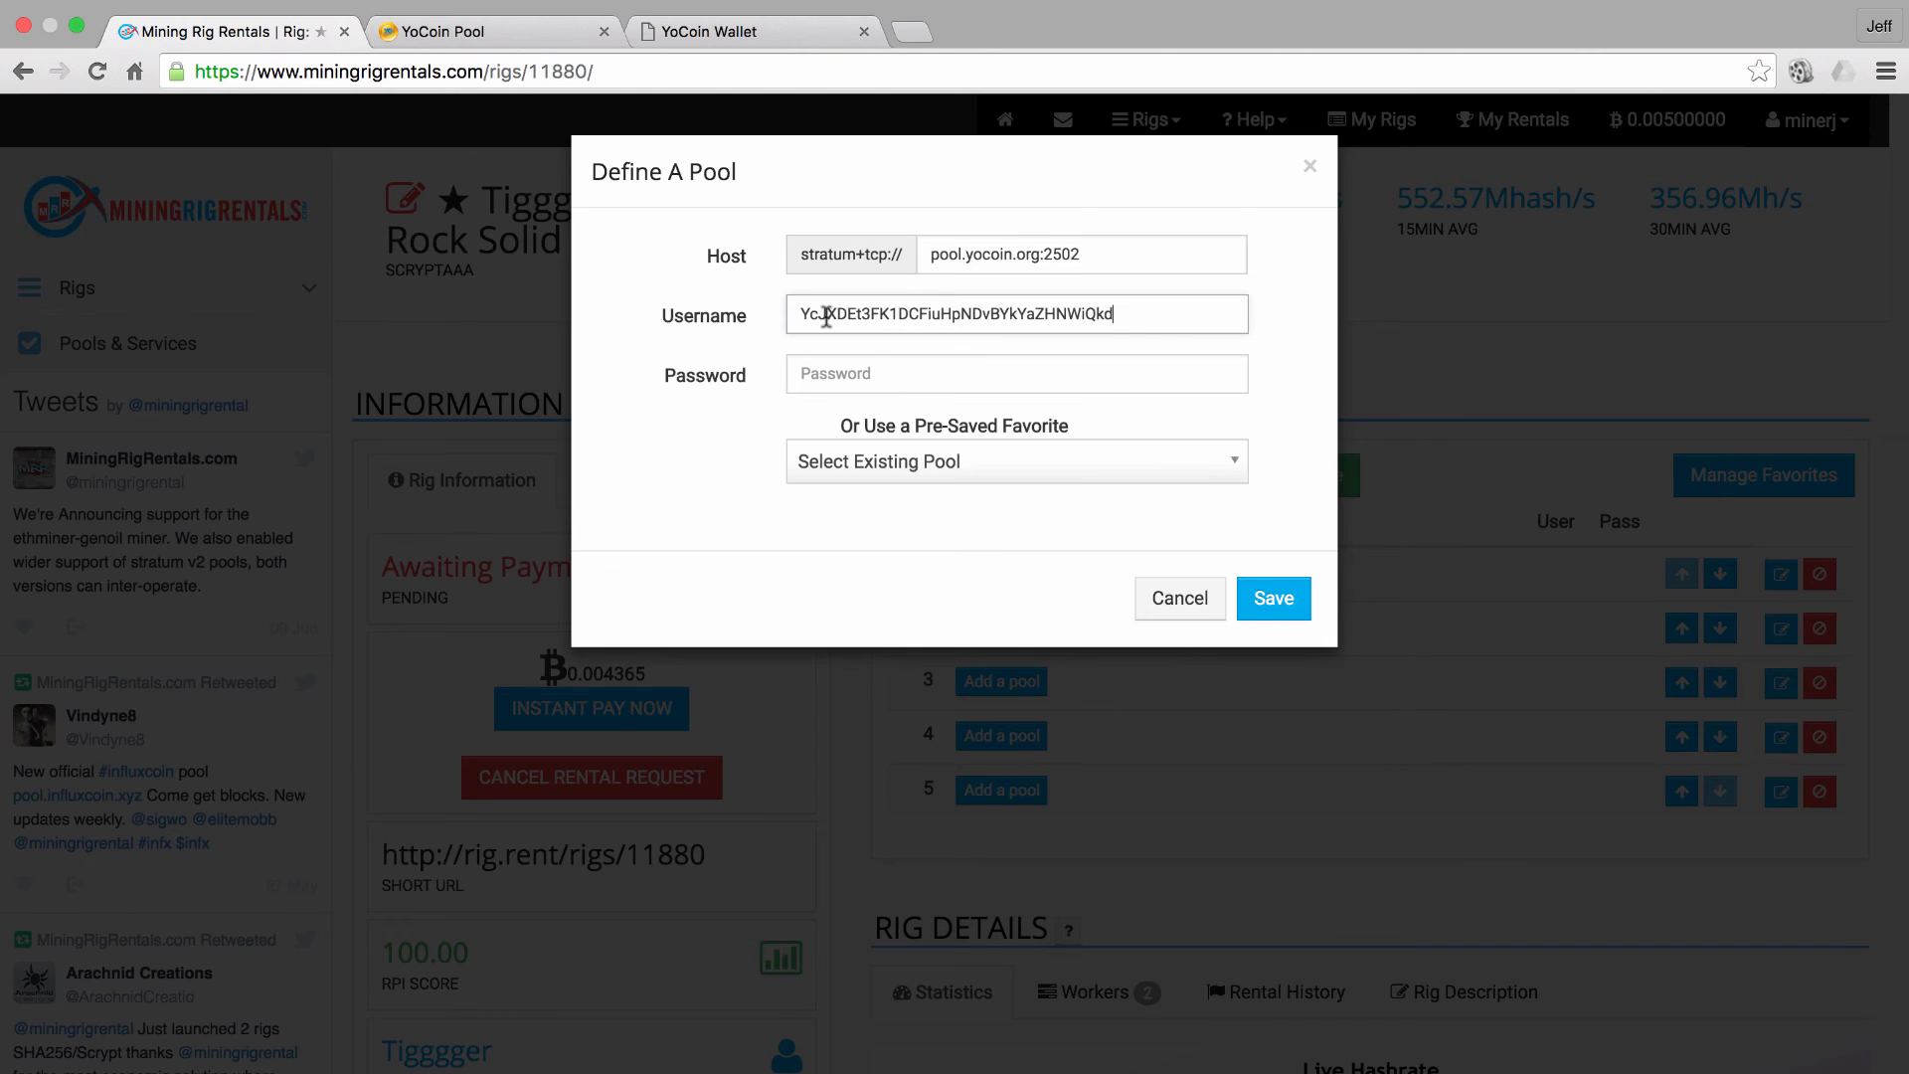
pyautogui.click(844, 376)
pyautogui.write('1234')
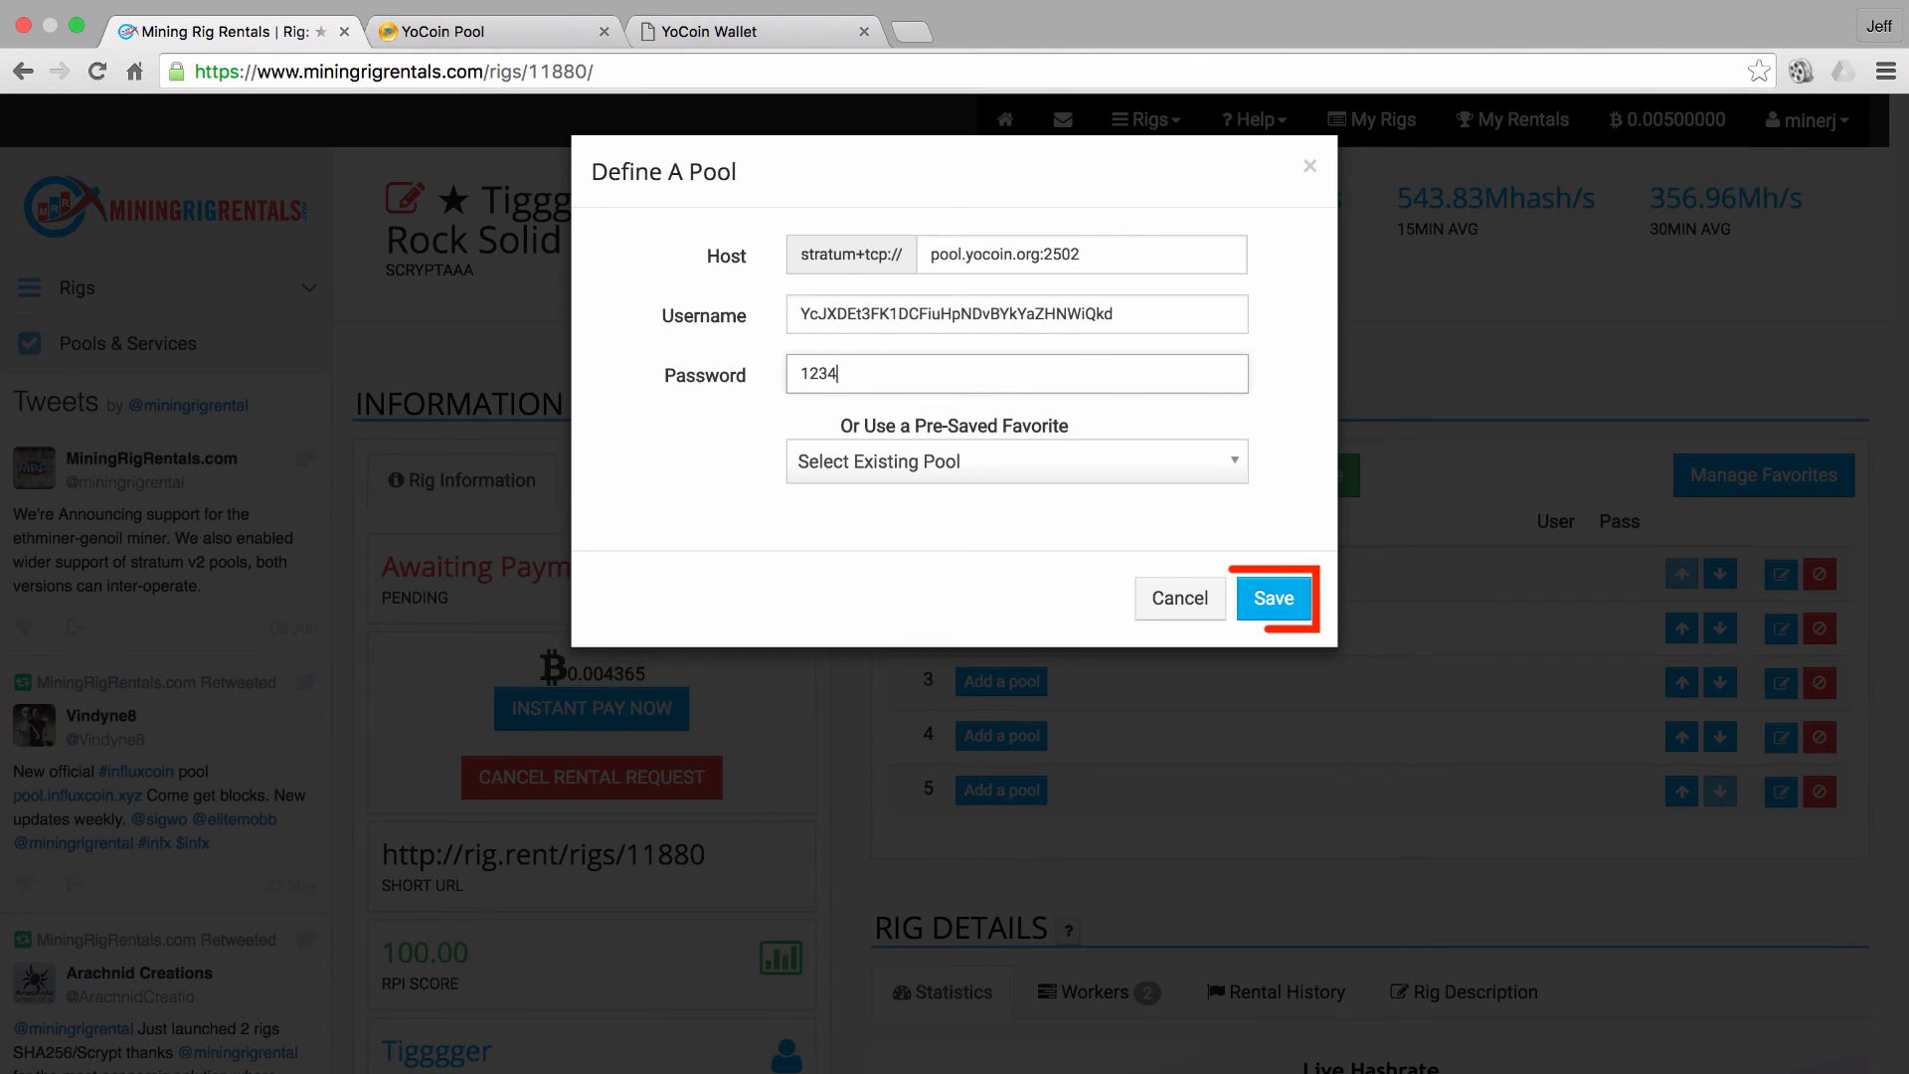
pyautogui.click(1279, 604)
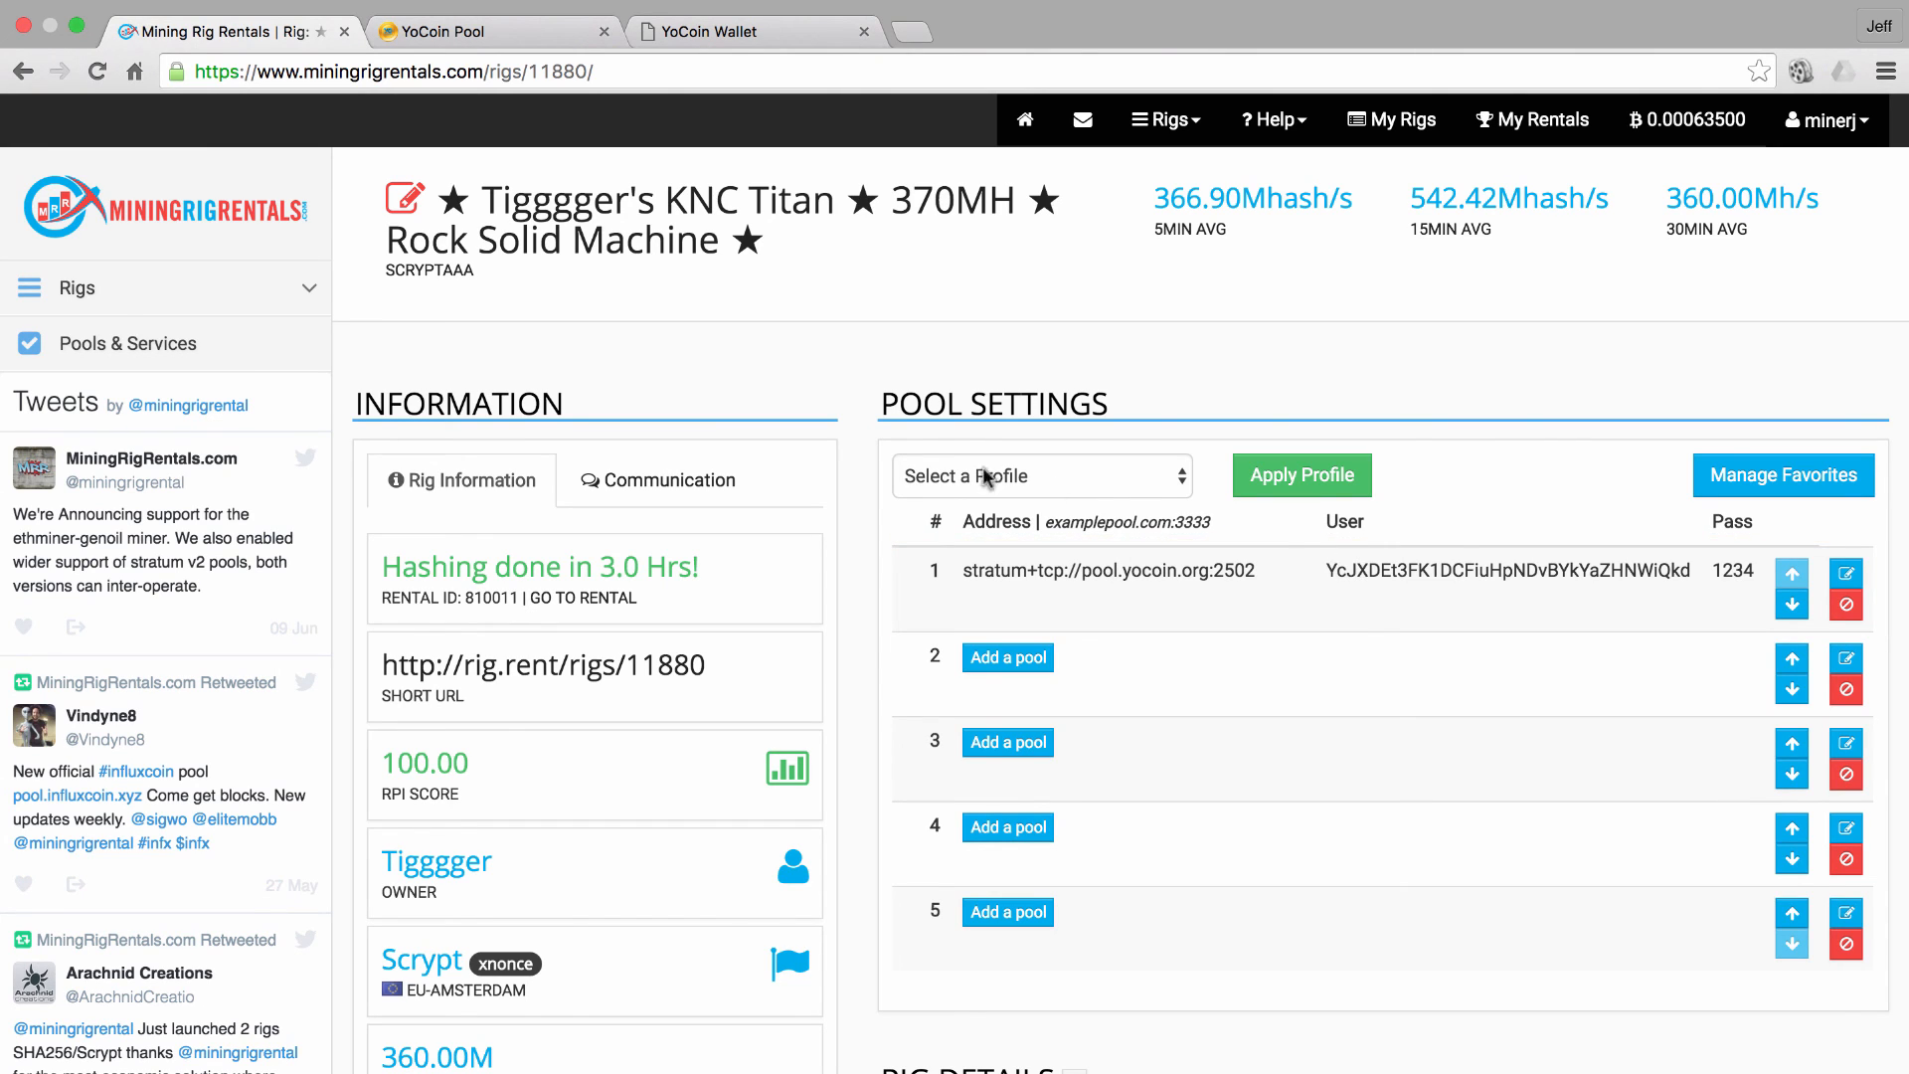
# Check YoCoin Pool's workers at 164.64 MH, then the wallet balance of 25.73266262 YOC
pyautogui.click(488, 39)
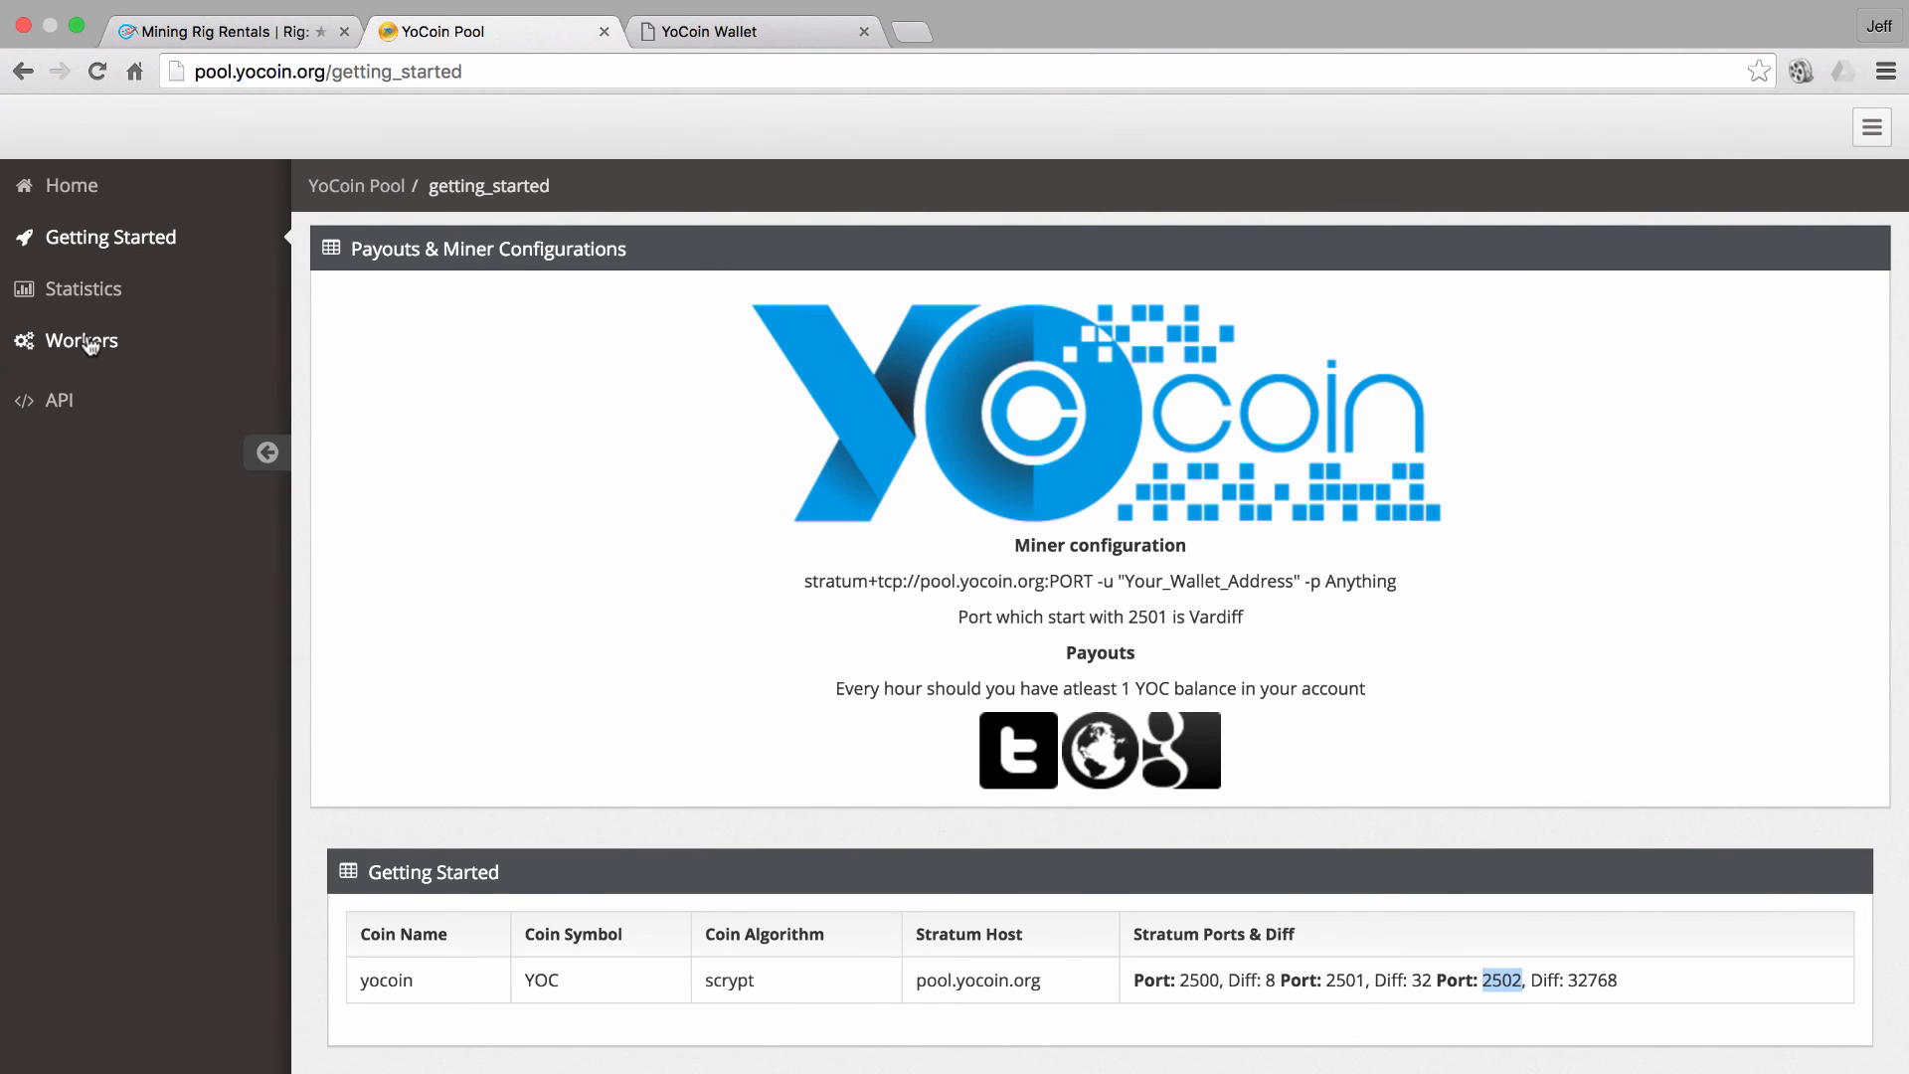
pyautogui.click(89, 344)
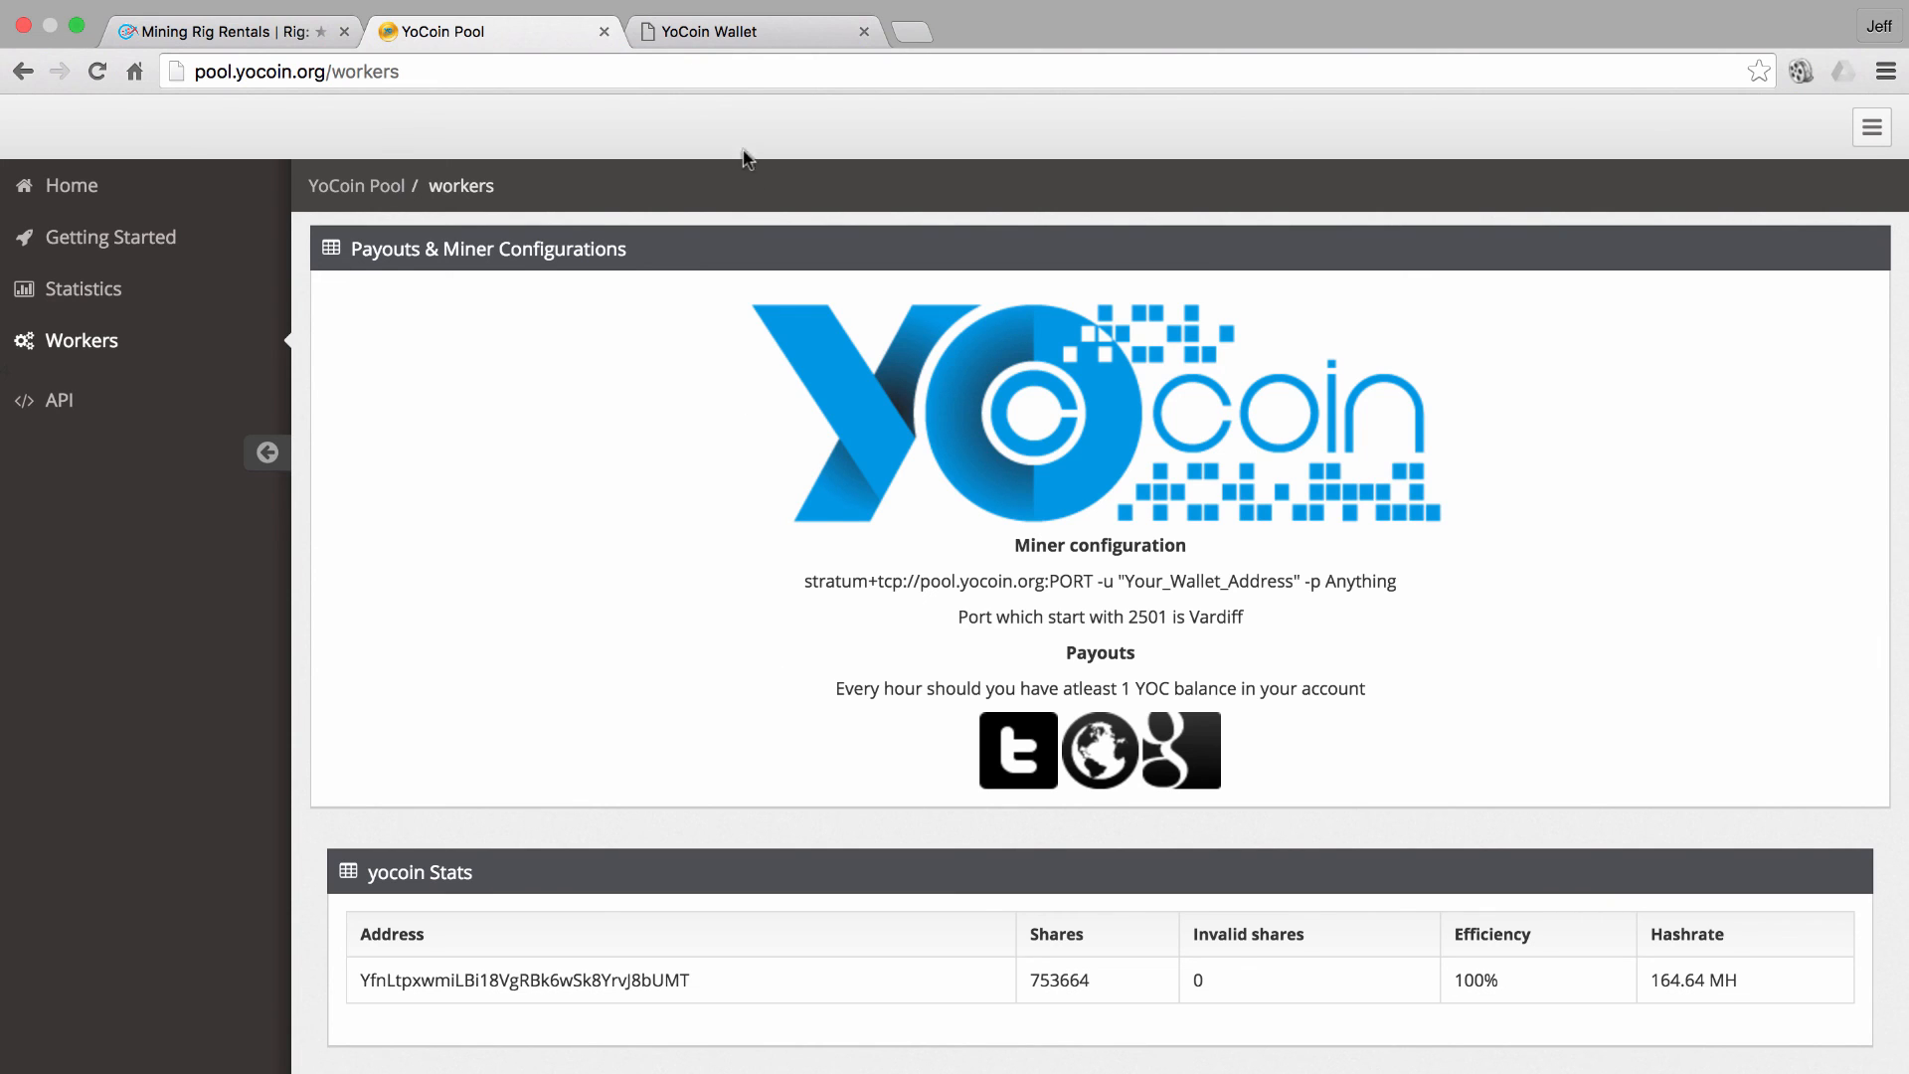
pyautogui.click(724, 36)
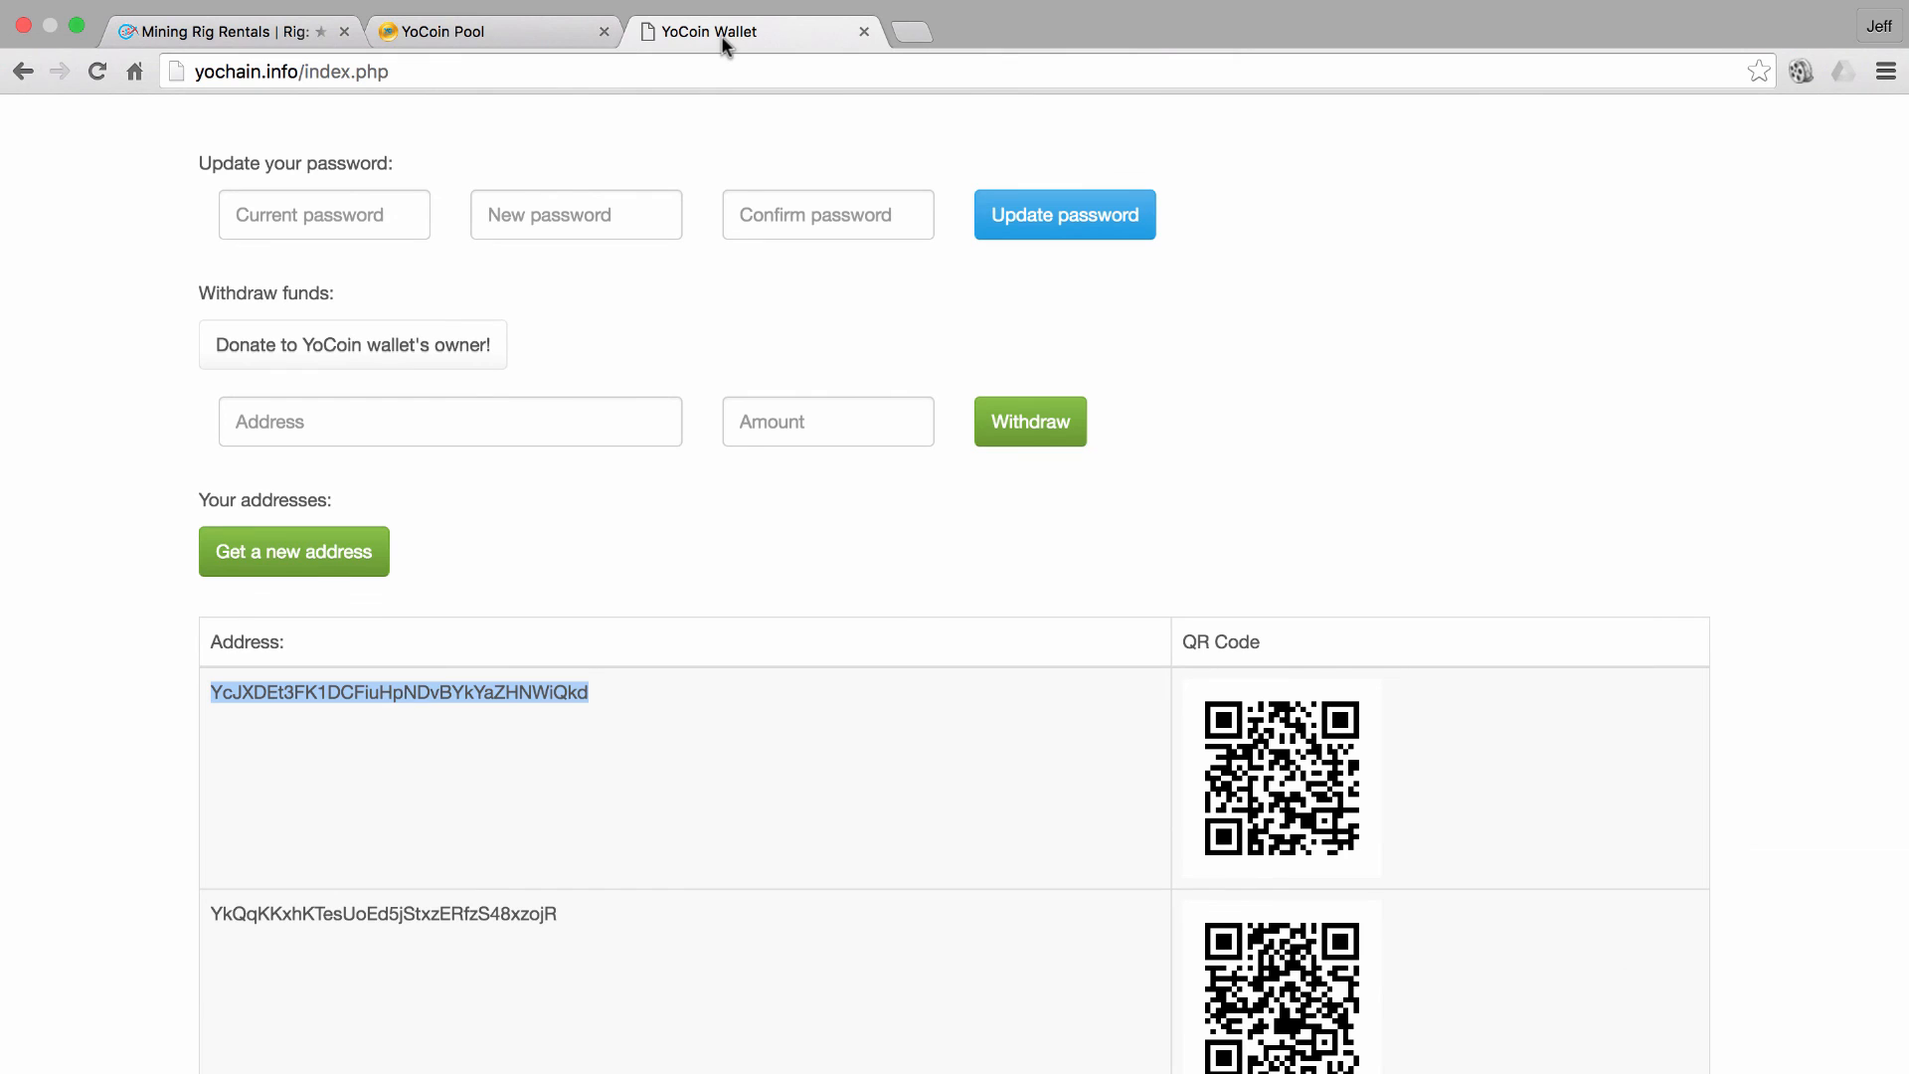
pyautogui.scroll(5, 771, 443)
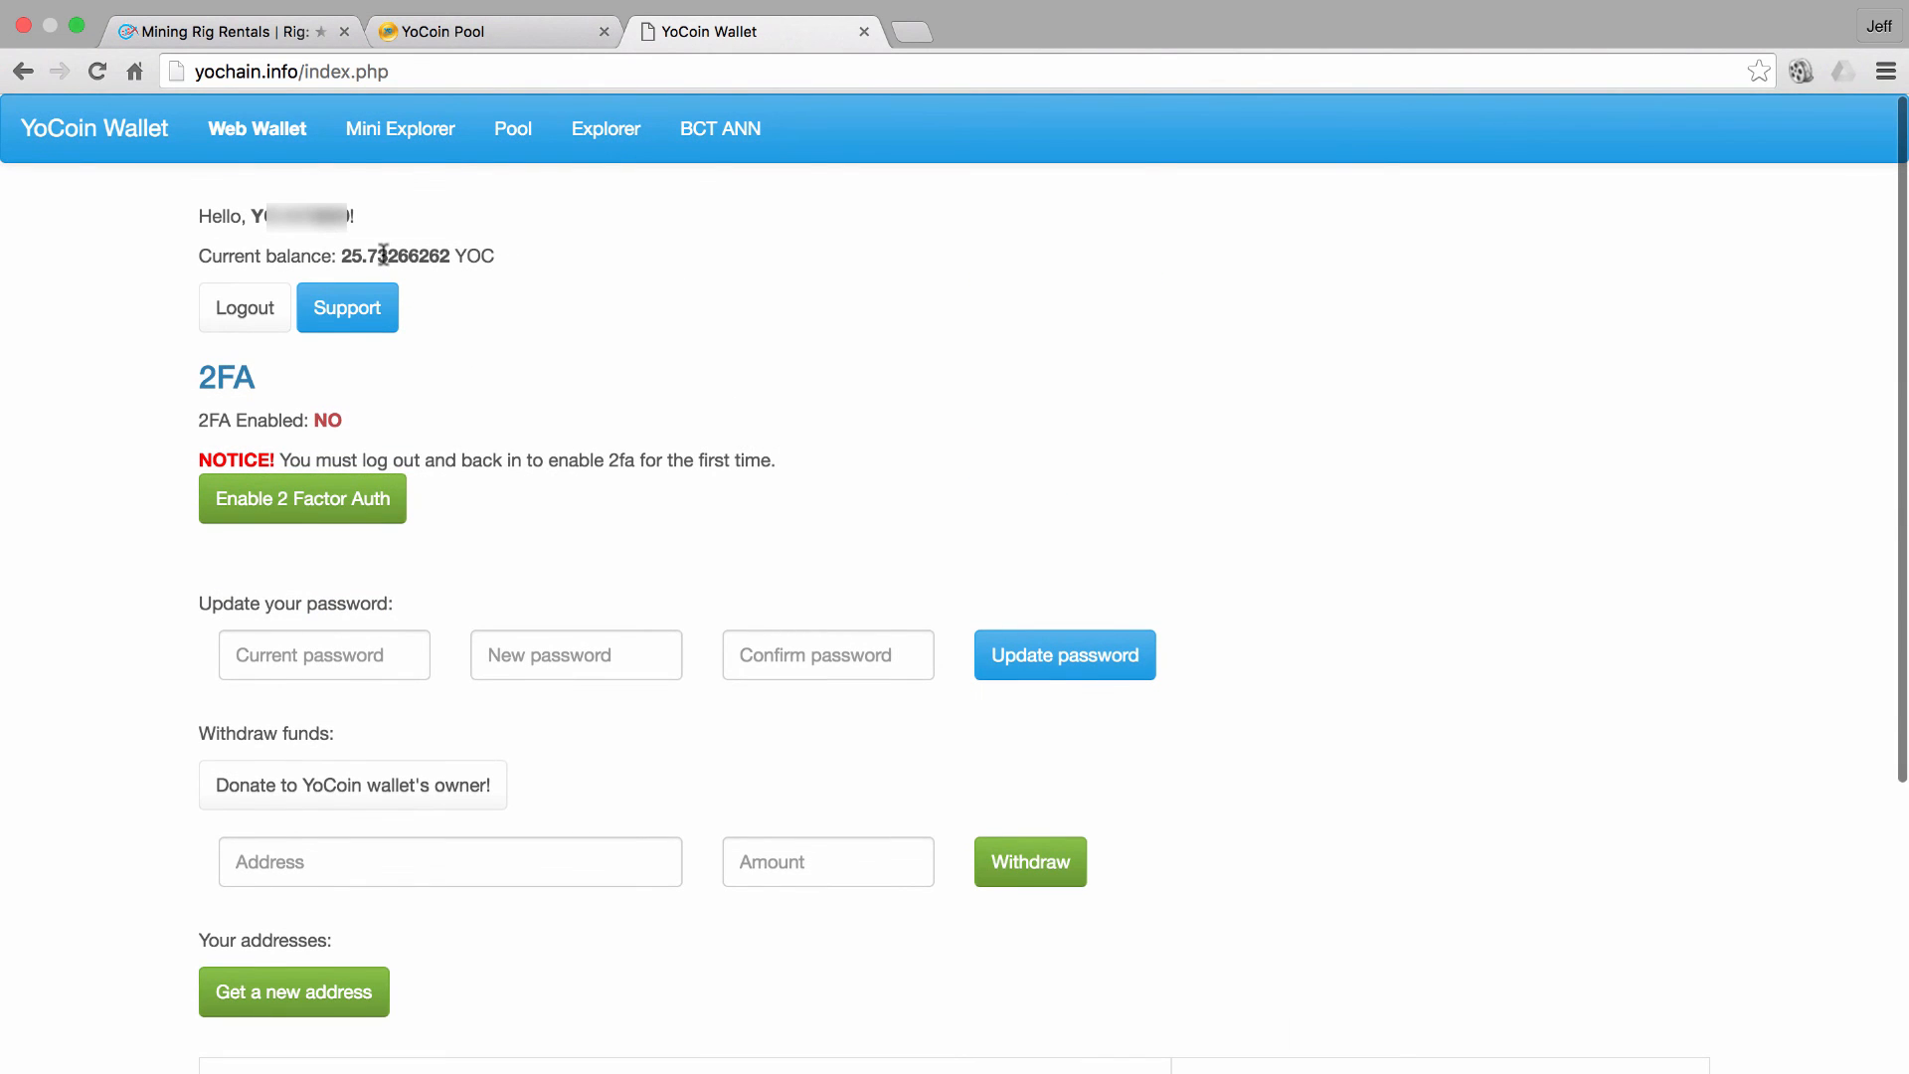